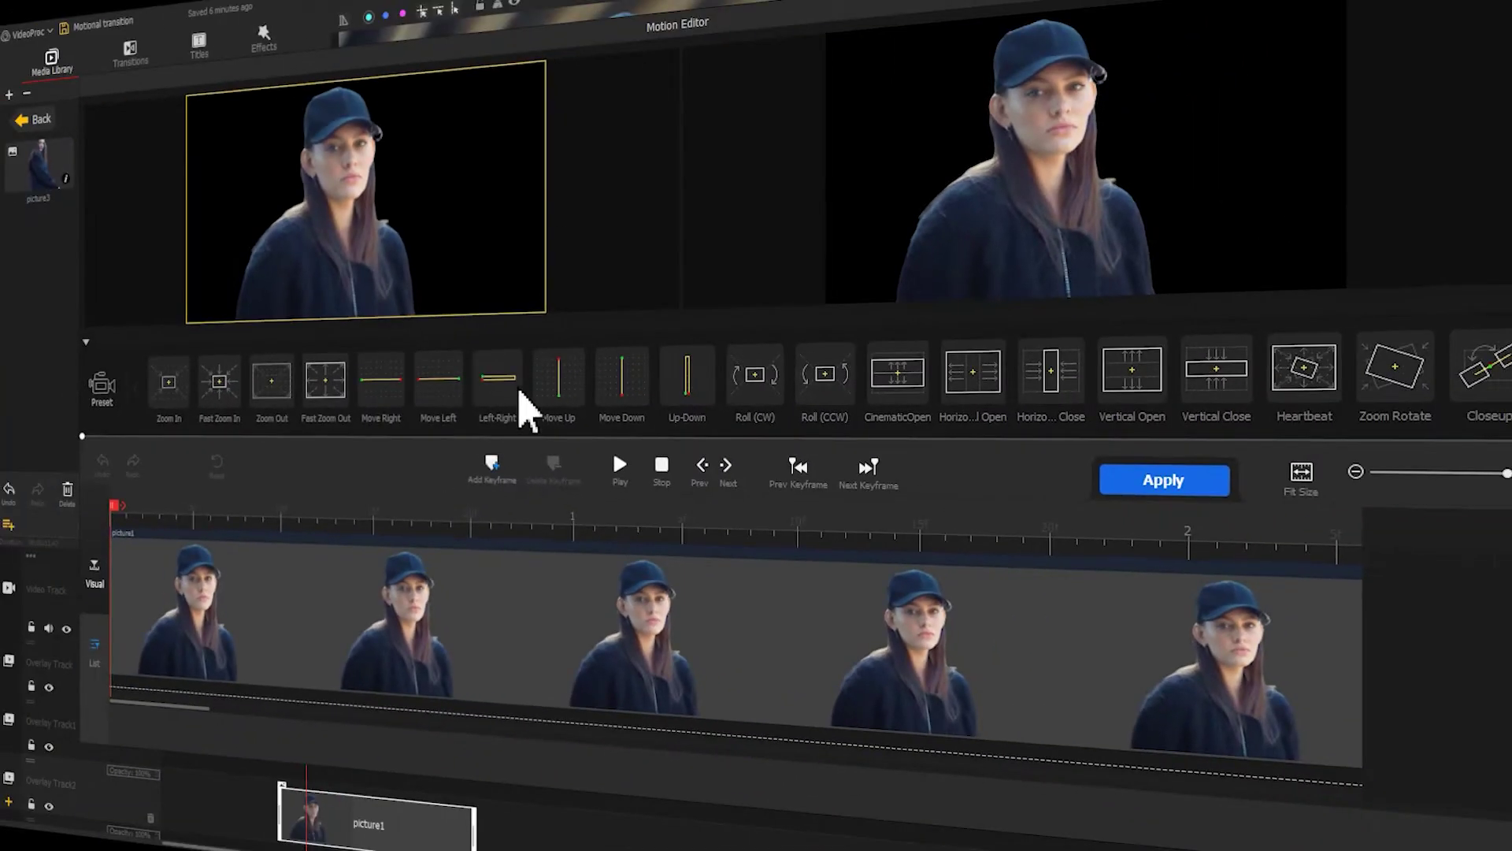
- Add the first motion keyframe with the frame box enlarged to the full 666x375
{"action": "left_click", "coordinate": [490, 466]}
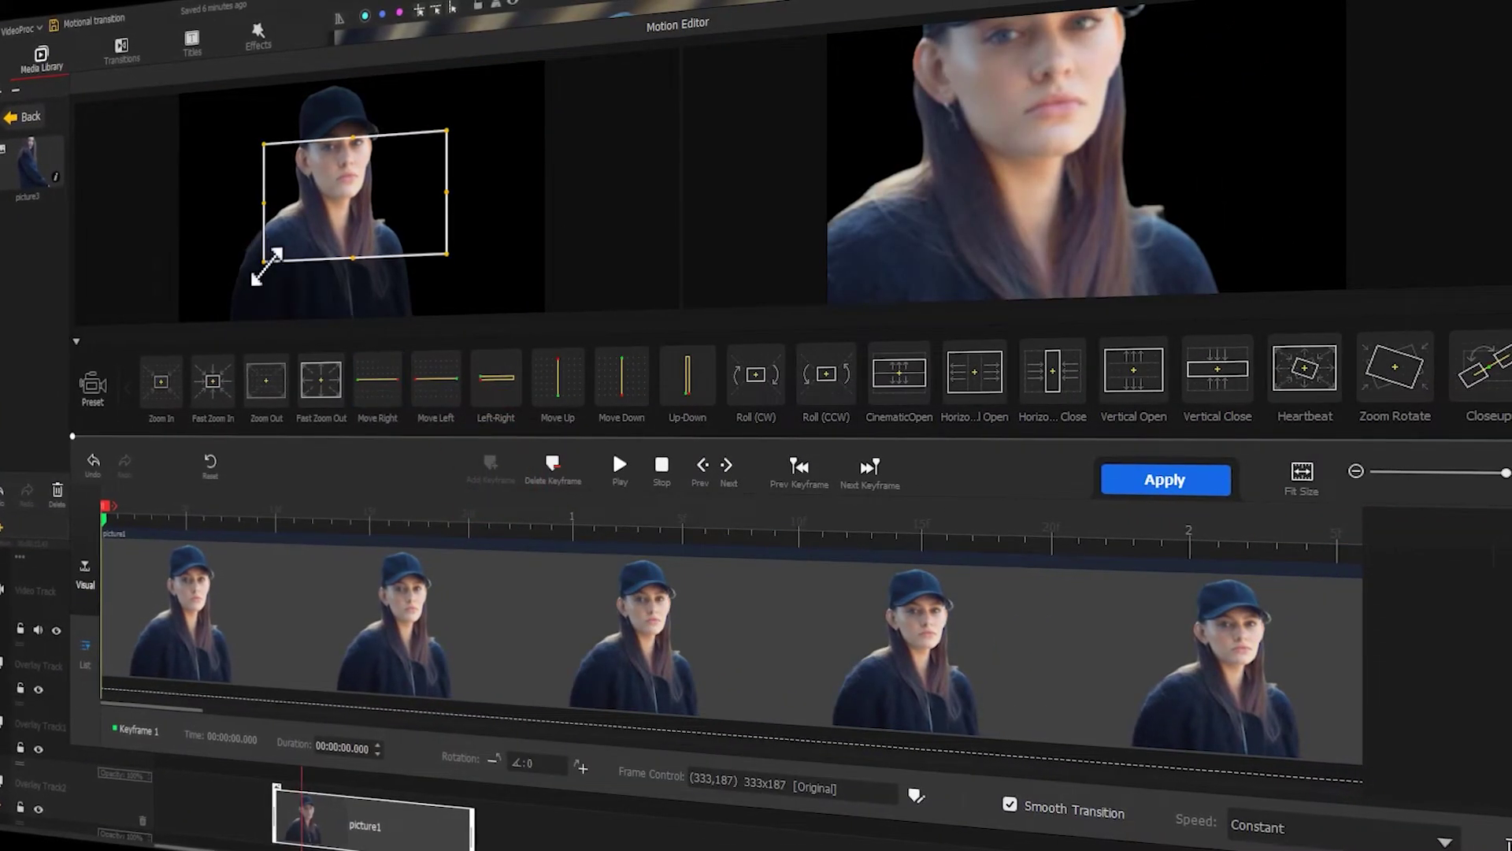
{"action": "left_click_drag", "start_coordinate": [266, 261], "coordinate": [177, 318]}
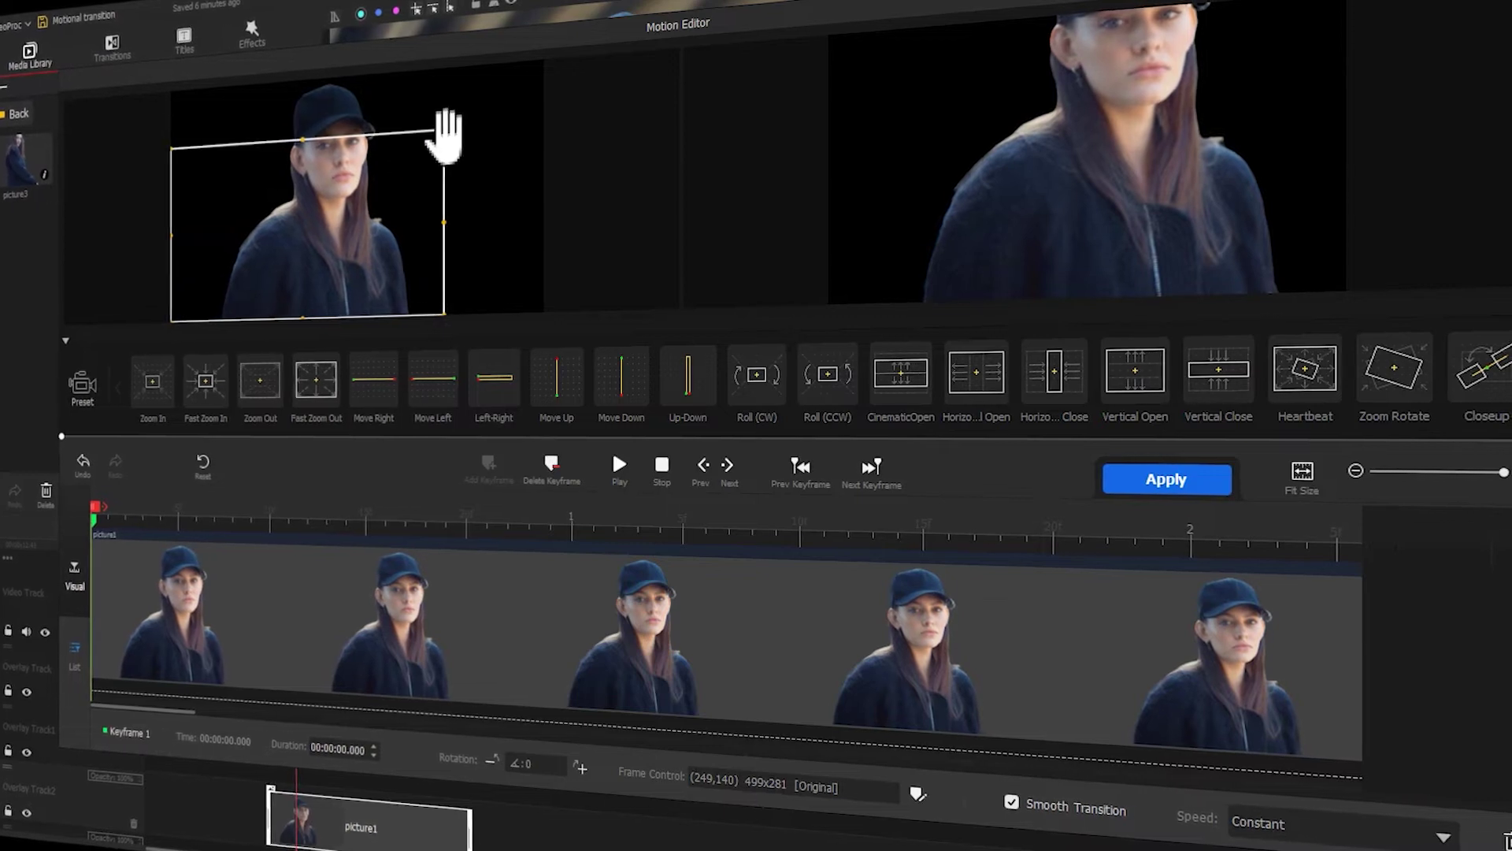
{"action": "left_click_drag", "start_coordinate": [445, 131], "coordinate": [545, 71]}
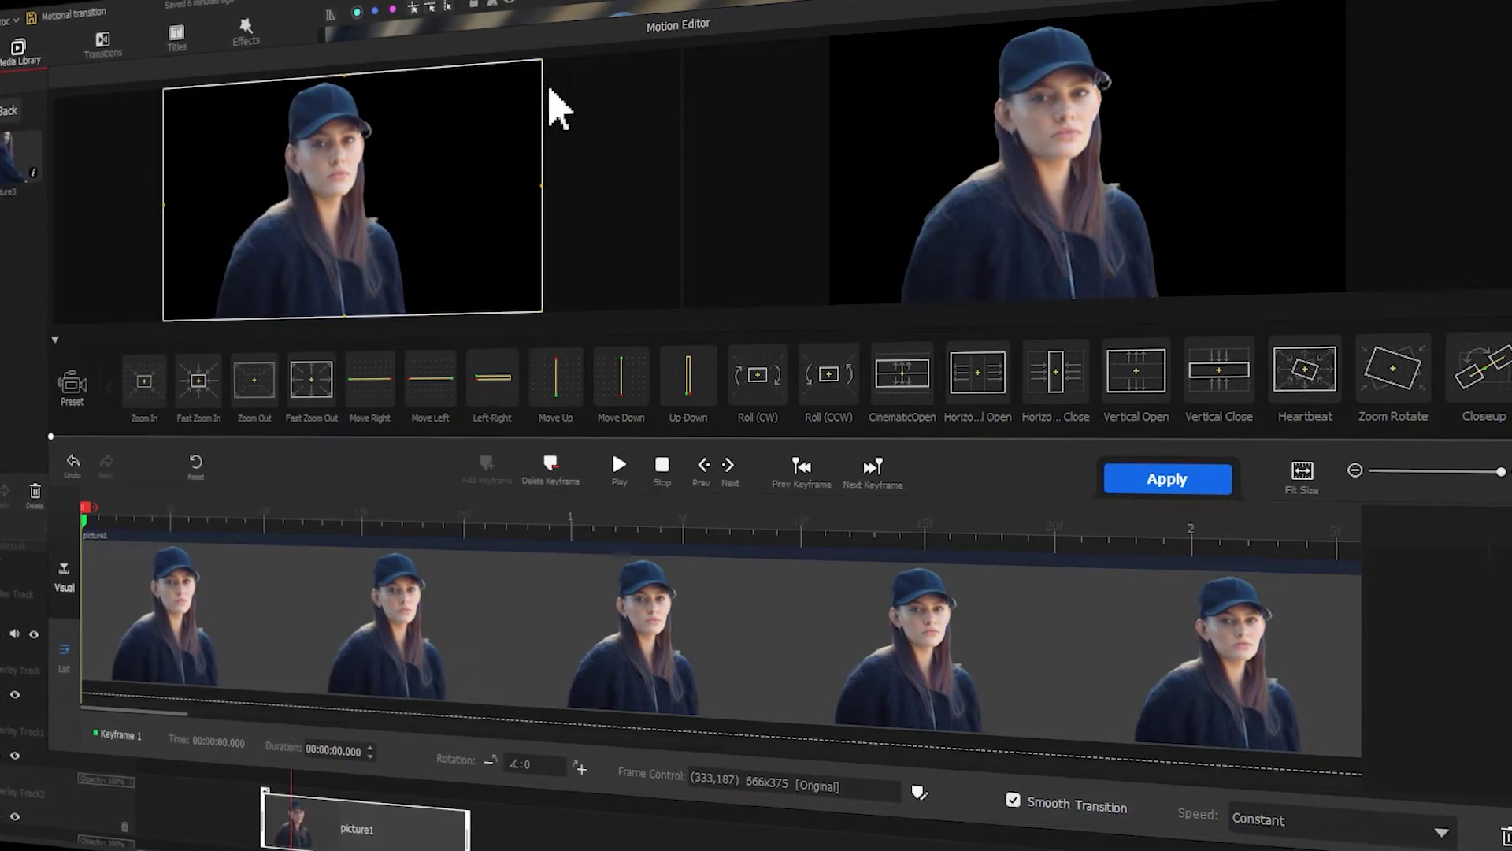
- Add a second keyframe at 0.76 s with the frame shifted left and up
{"action": "left_click_drag", "start_coordinate": [76, 521], "coordinate": [449, 524]}
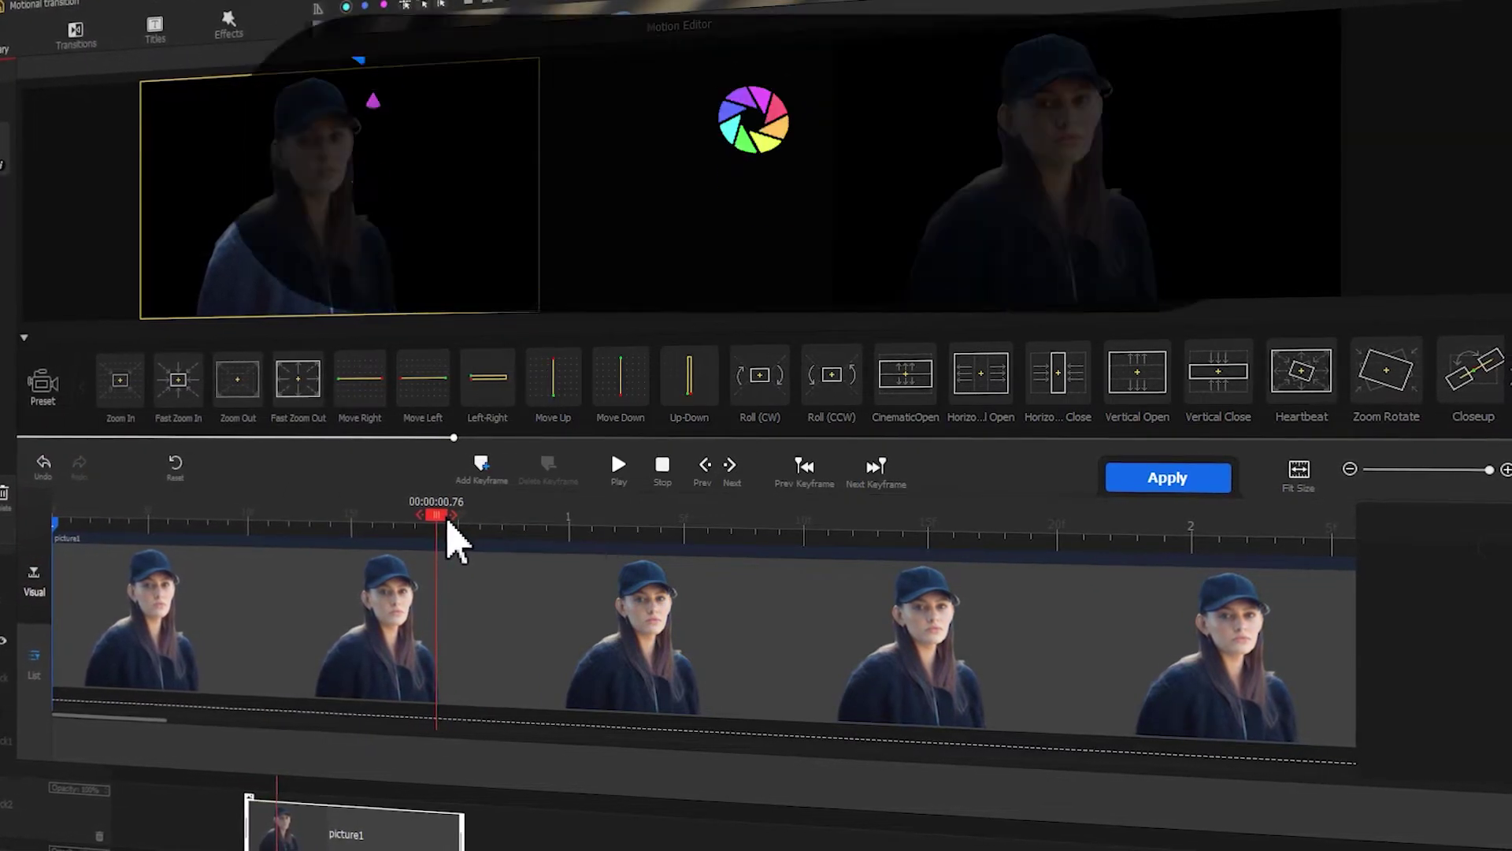
{"action": "left_click", "coordinate": [482, 473]}
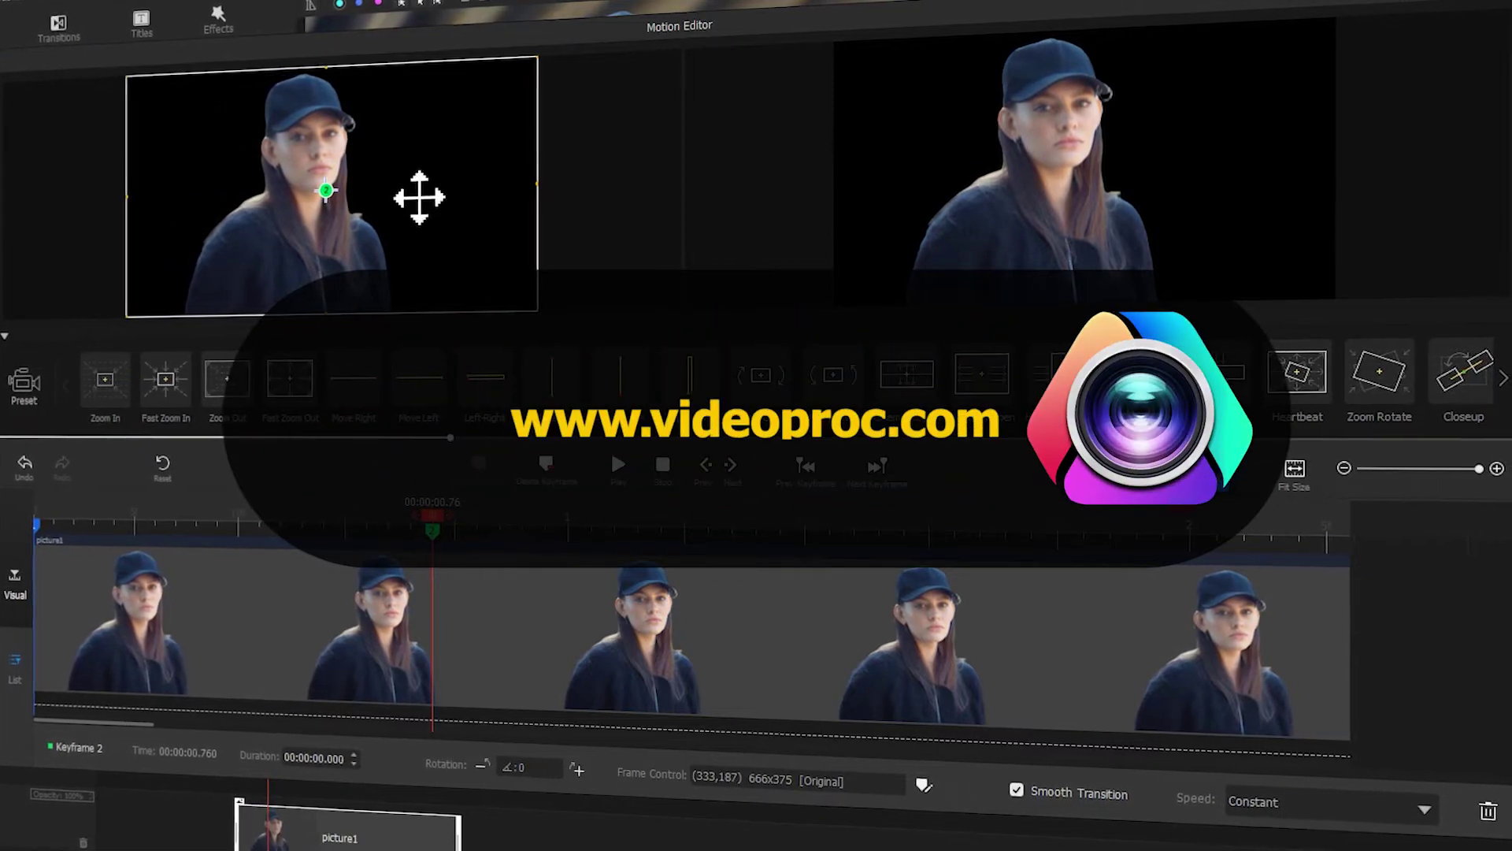
{"action": "left_click_drag", "start_coordinate": [418, 200], "coordinate": [289, 199]}
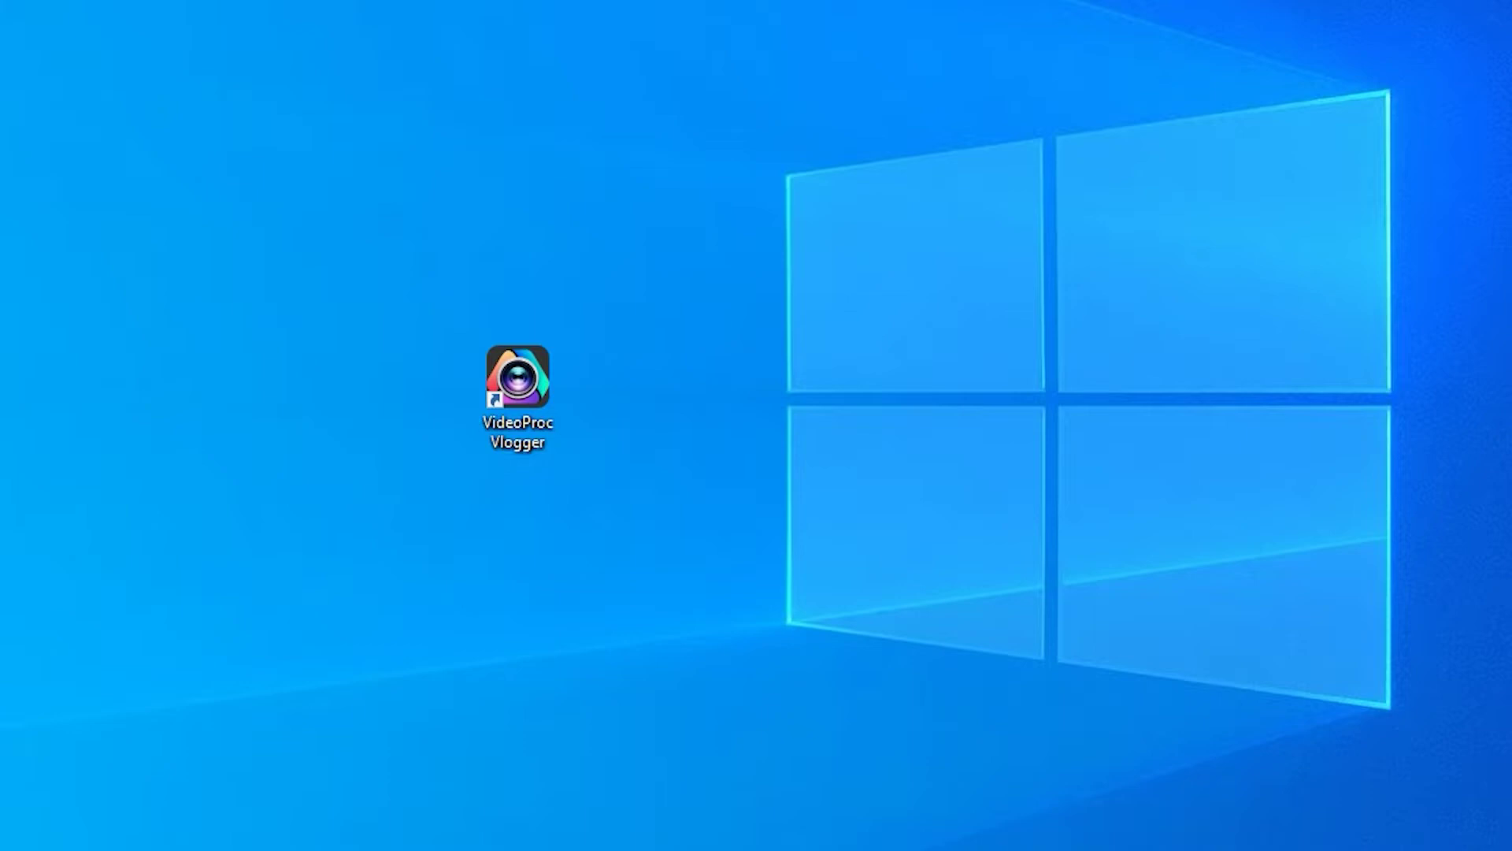
- Launch VideoProc Vlogger and create a new project named 'Motional transition'
{"action": "double_click", "coordinate": [550, 385]}
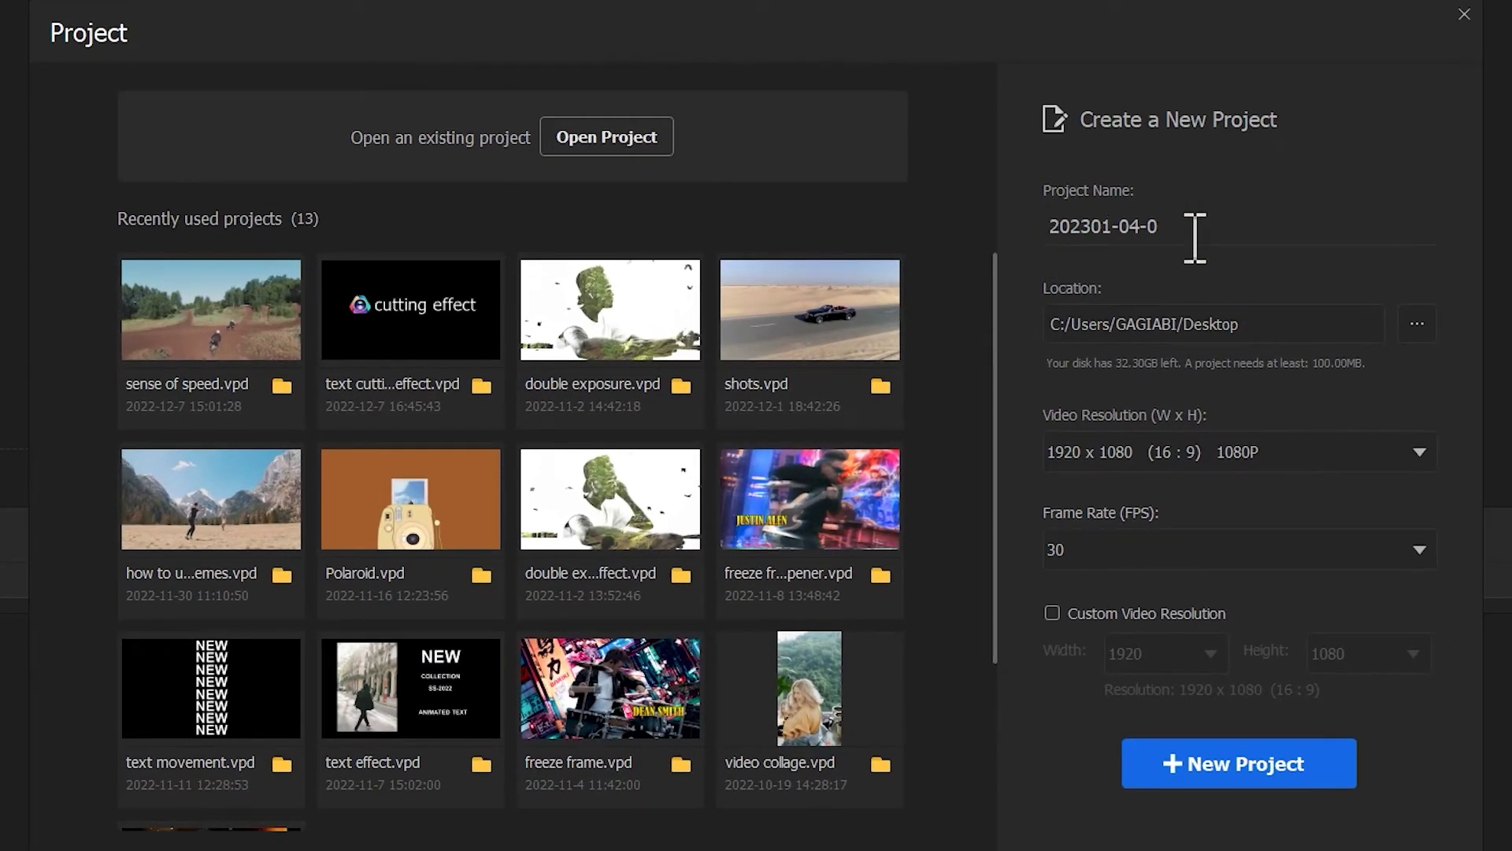
{"action": "triple_click", "coordinate": [1195, 237]}
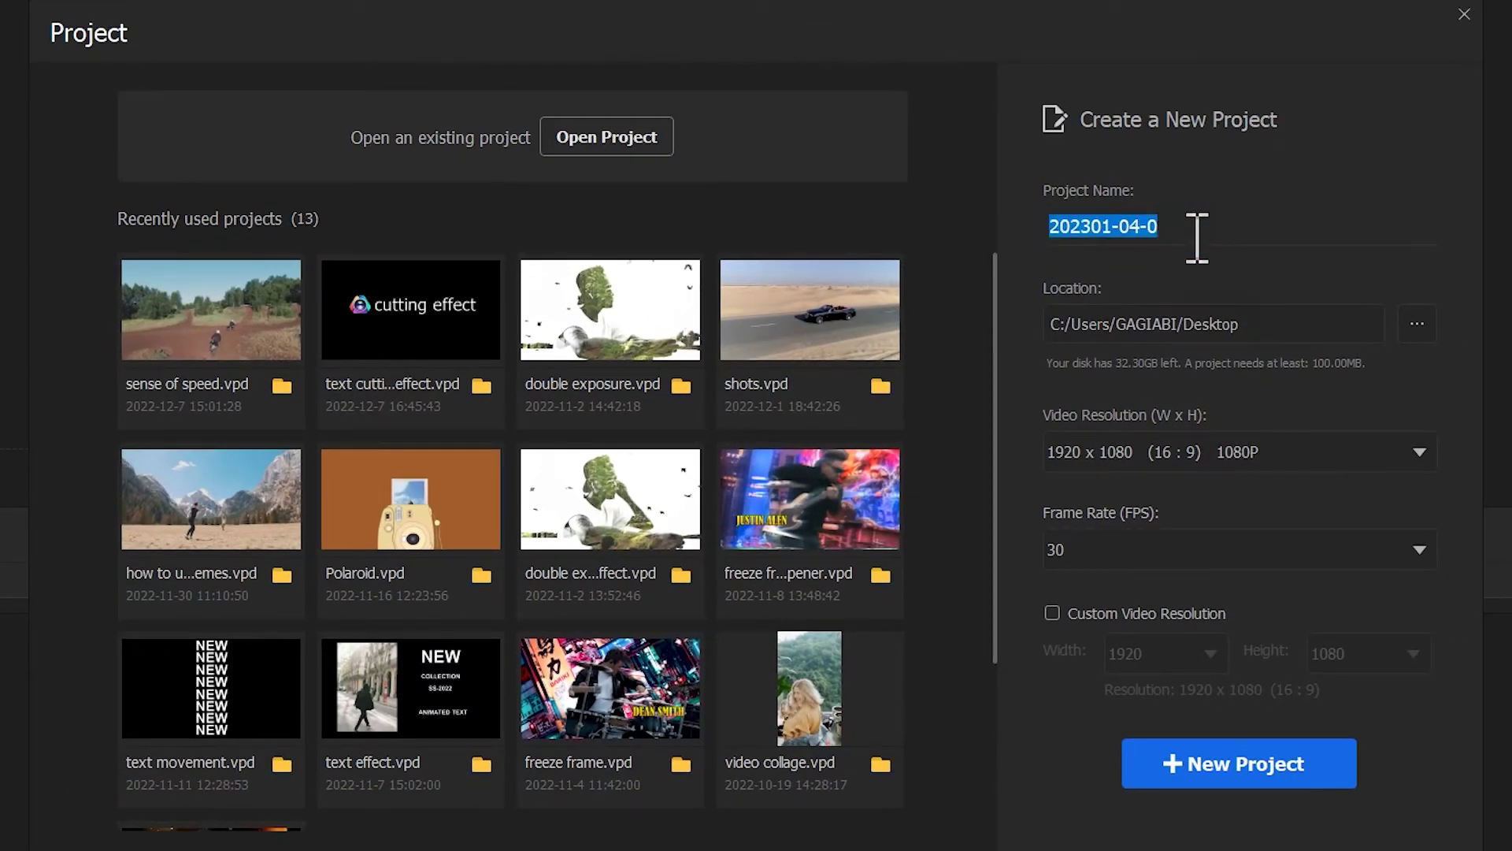
{"action": "type", "text": "Motional transition"}
{"action": "left_click", "coordinate": [1252, 768]}
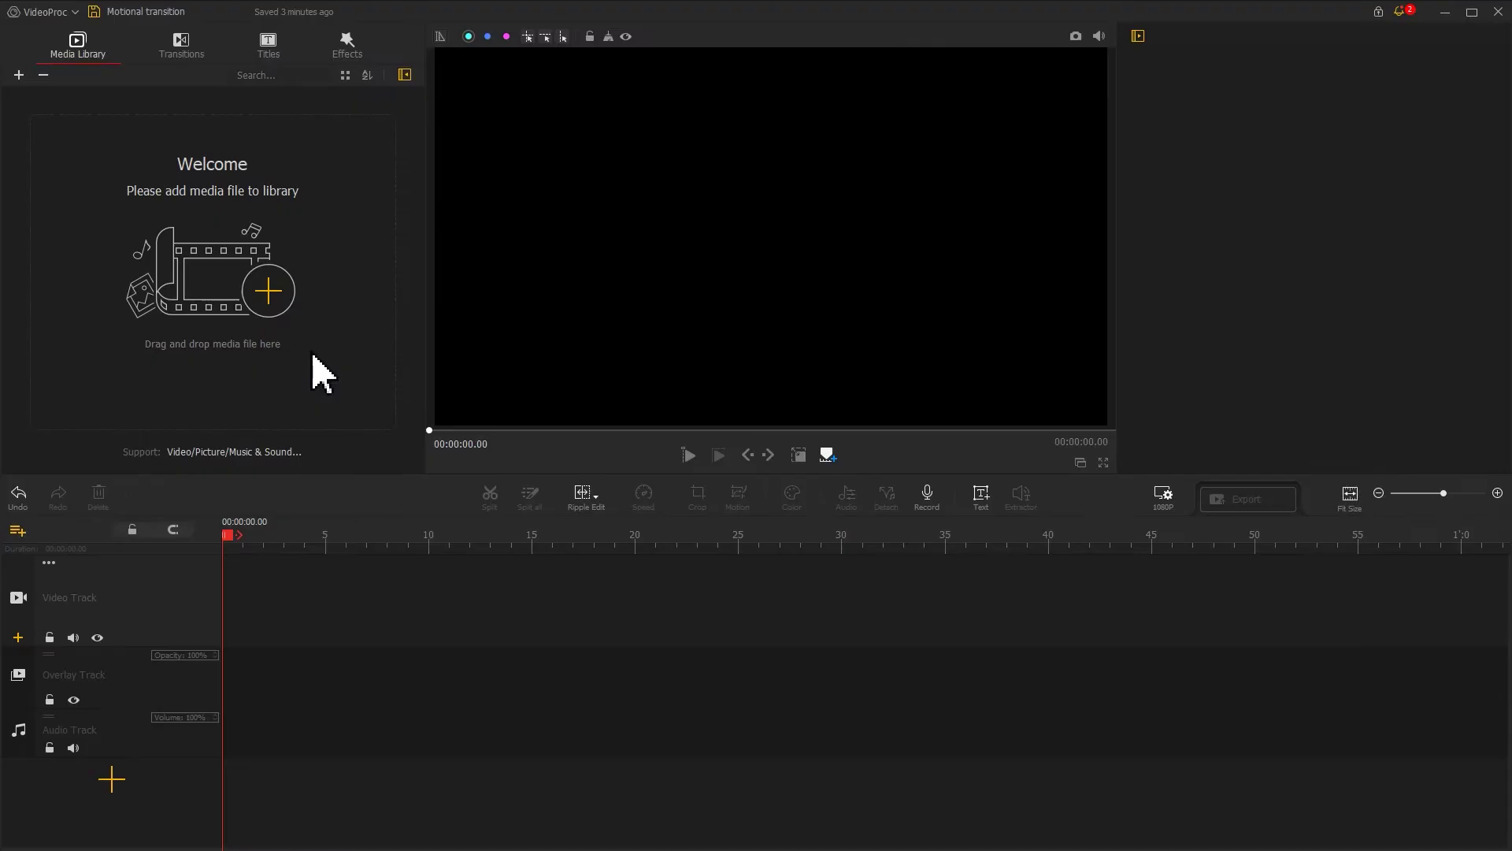
- Import video1, video2 and video3 into the Media Library
{"action": "left_click", "coordinate": [268, 292]}
{"action": "left_click_drag", "start_coordinate": [247, 237], "coordinate": [188, 171]}
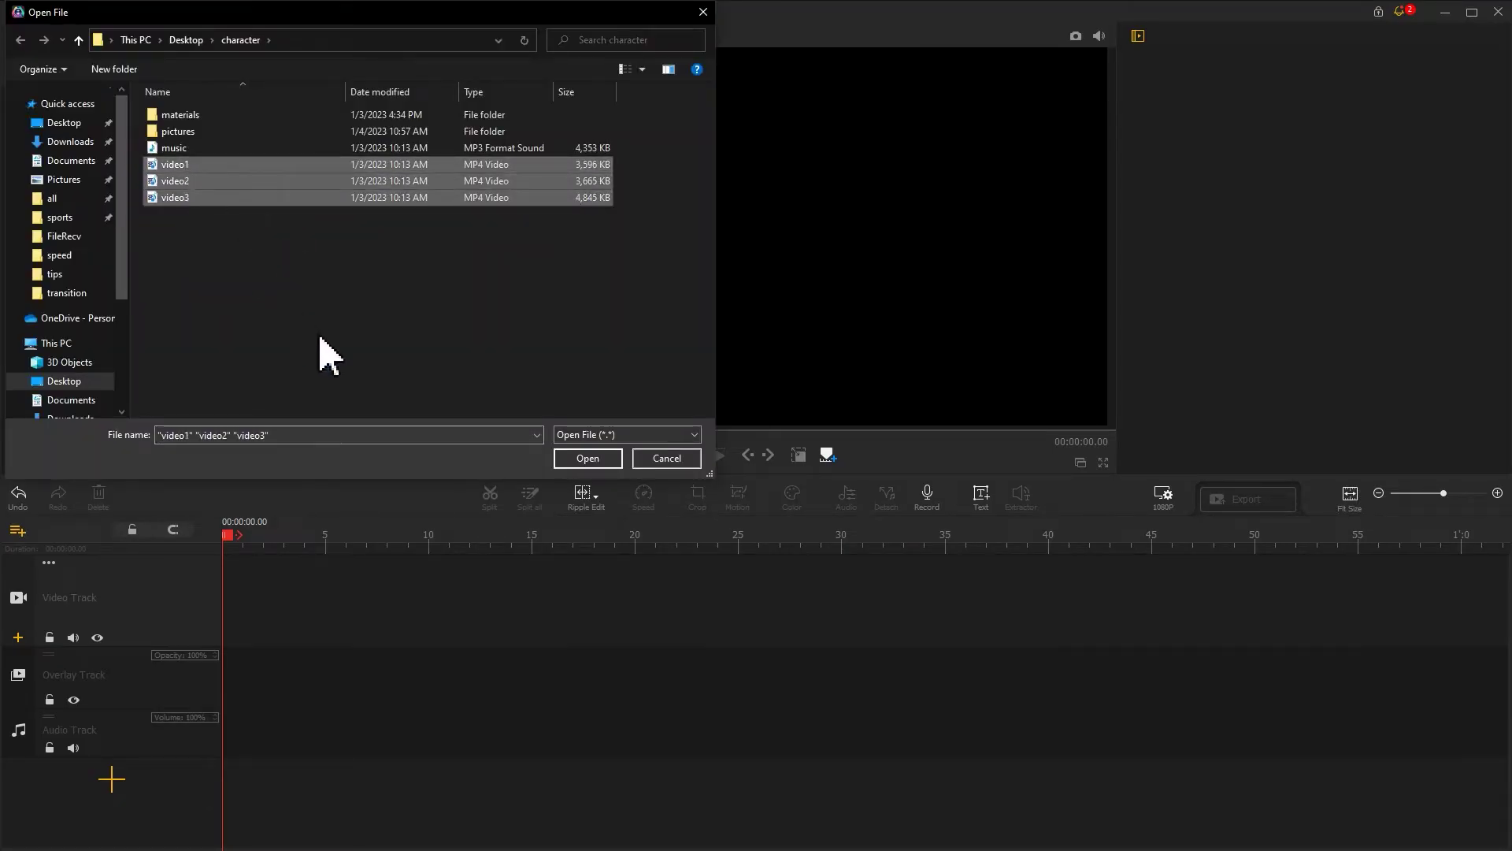
{"action": "left_click", "coordinate": [570, 458]}
- Place video1, video2, video3 and a second video1 in order on the Video Track
{"action": "left_click_drag", "start_coordinate": [78, 228], "coordinate": [291, 598]}
{"action": "left_click_drag", "start_coordinate": [323, 149], "coordinate": [543, 607]}
{"action": "left_click_drag", "start_coordinate": [183, 156], "coordinate": [866, 565]}
{"action": "left_click_drag", "start_coordinate": [43, 232], "coordinate": [1194, 593]}
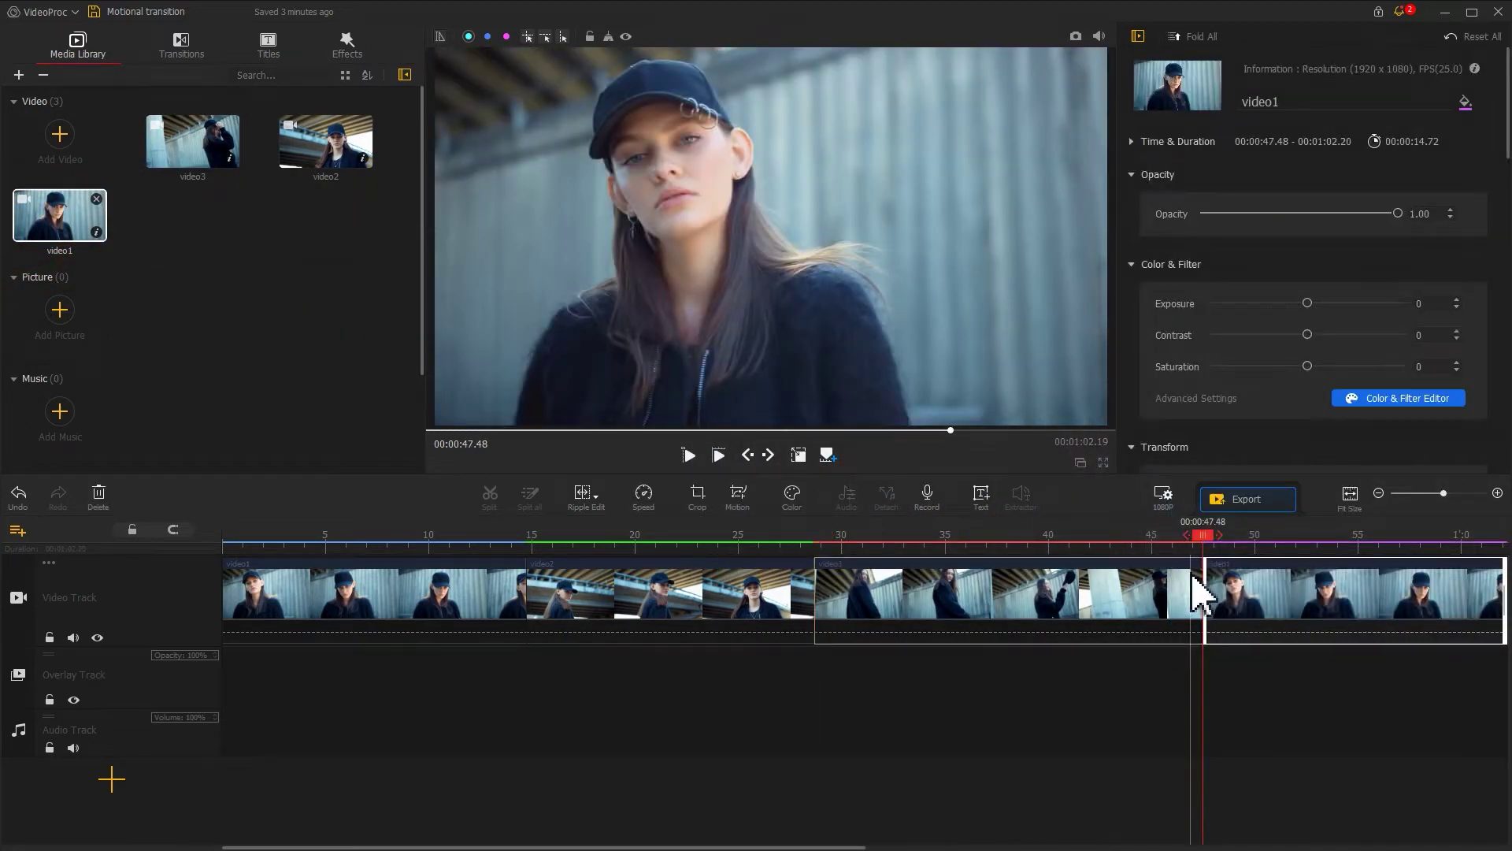
- Split the first video1 clip at 9.83 s and delete the first piece
{"action": "left_click", "coordinate": [426, 534]}
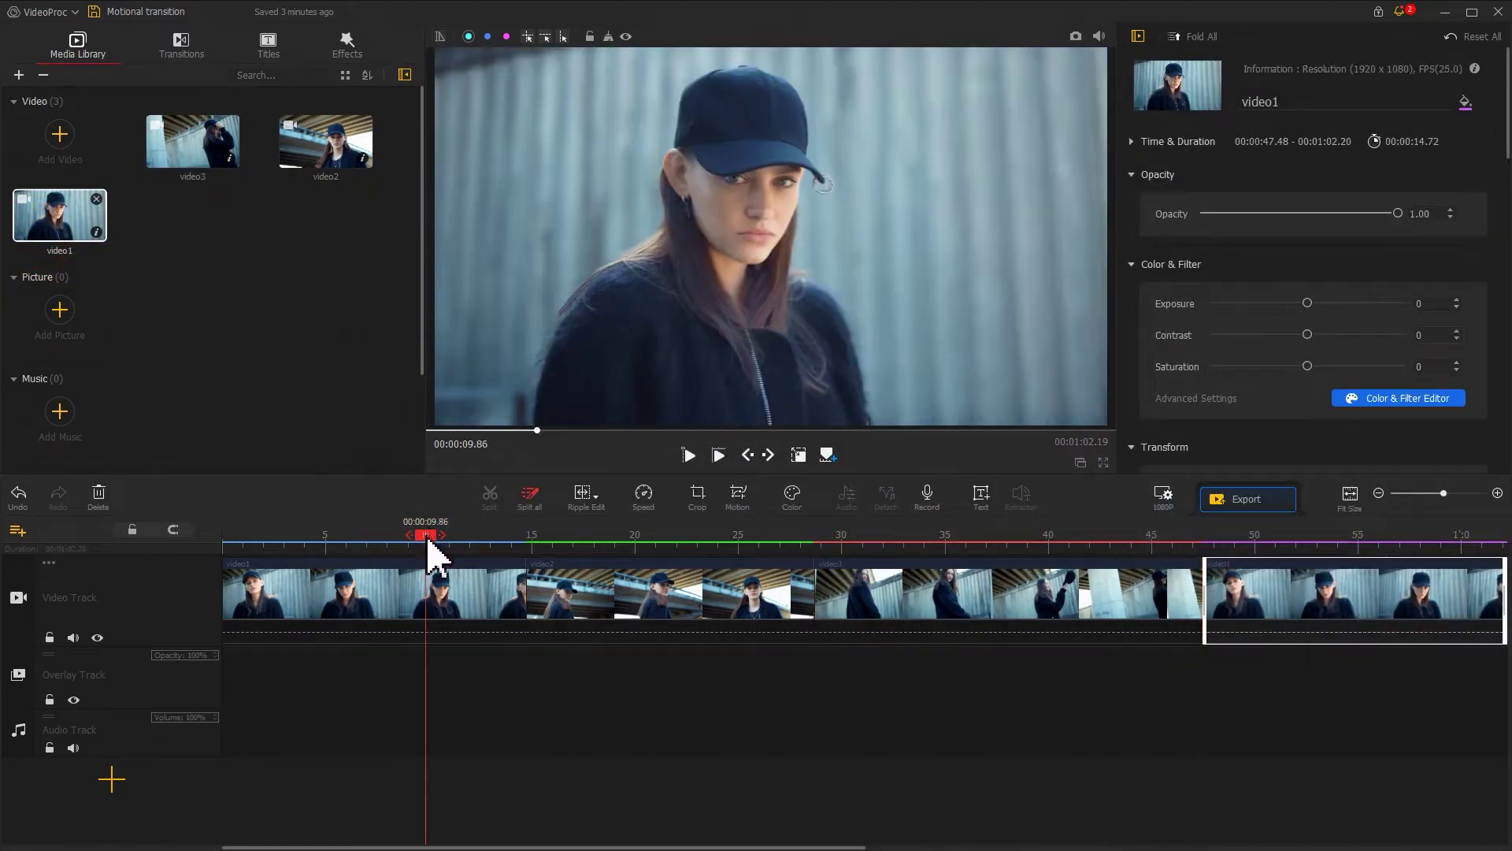
{"action": "left_click", "coordinate": [427, 589]}
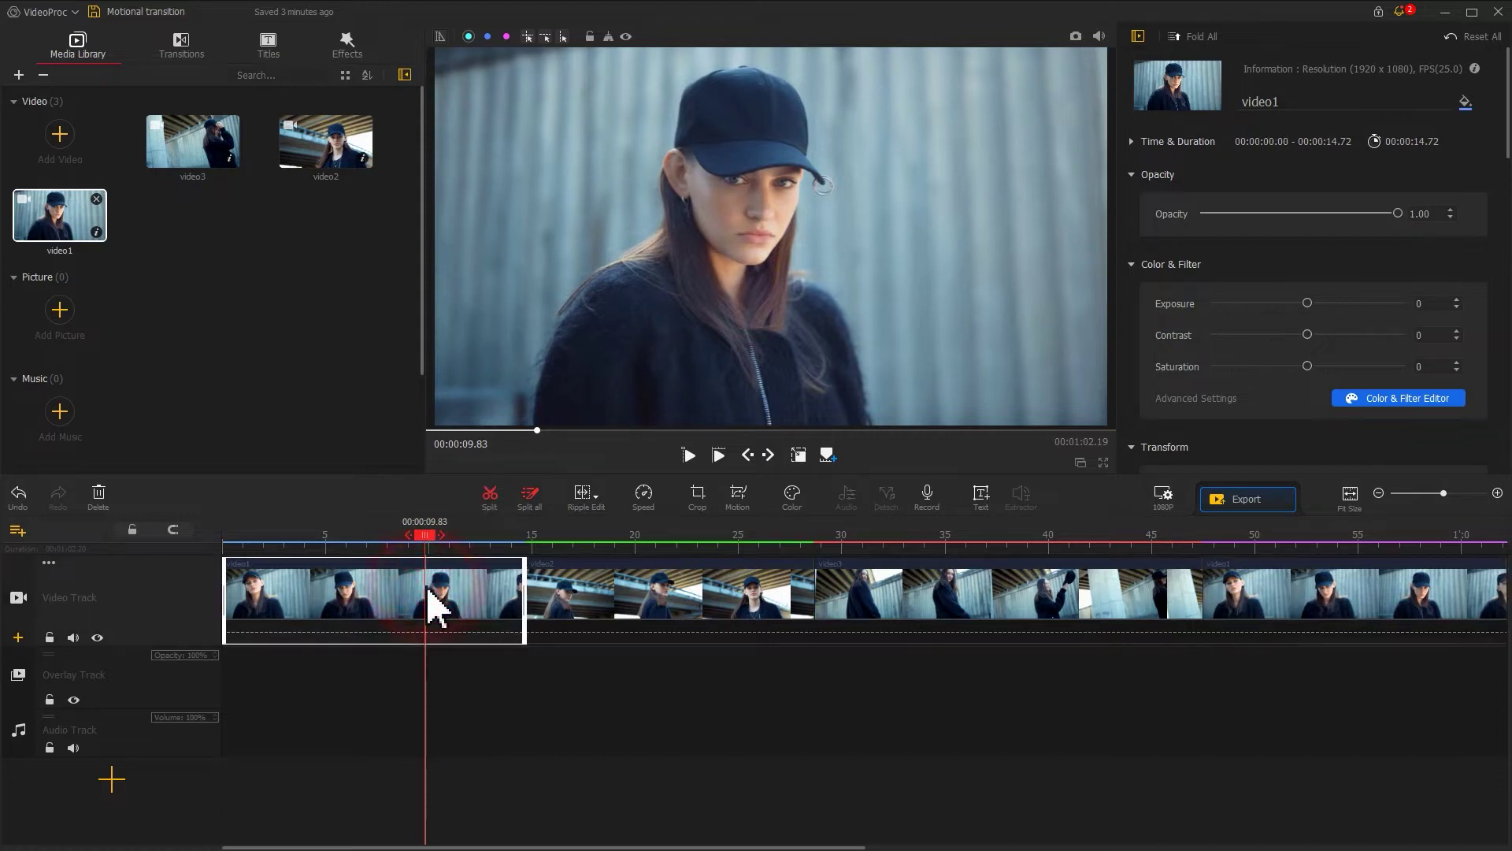
{"action": "left_click", "coordinate": [490, 495]}
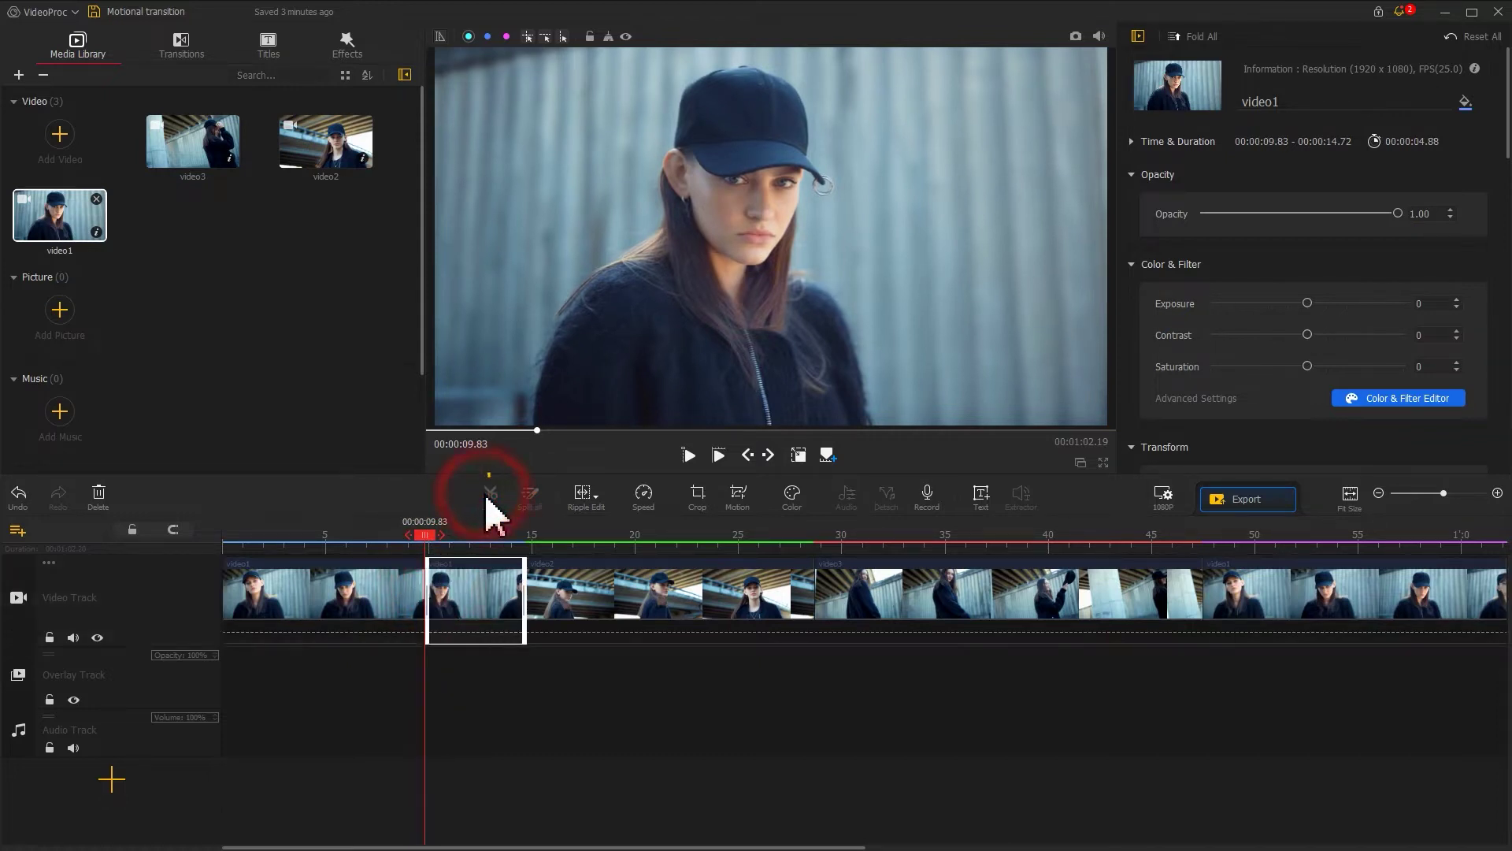
{"action": "left_click", "coordinate": [341, 596]}
{"action": "key", "text": "Delete"}
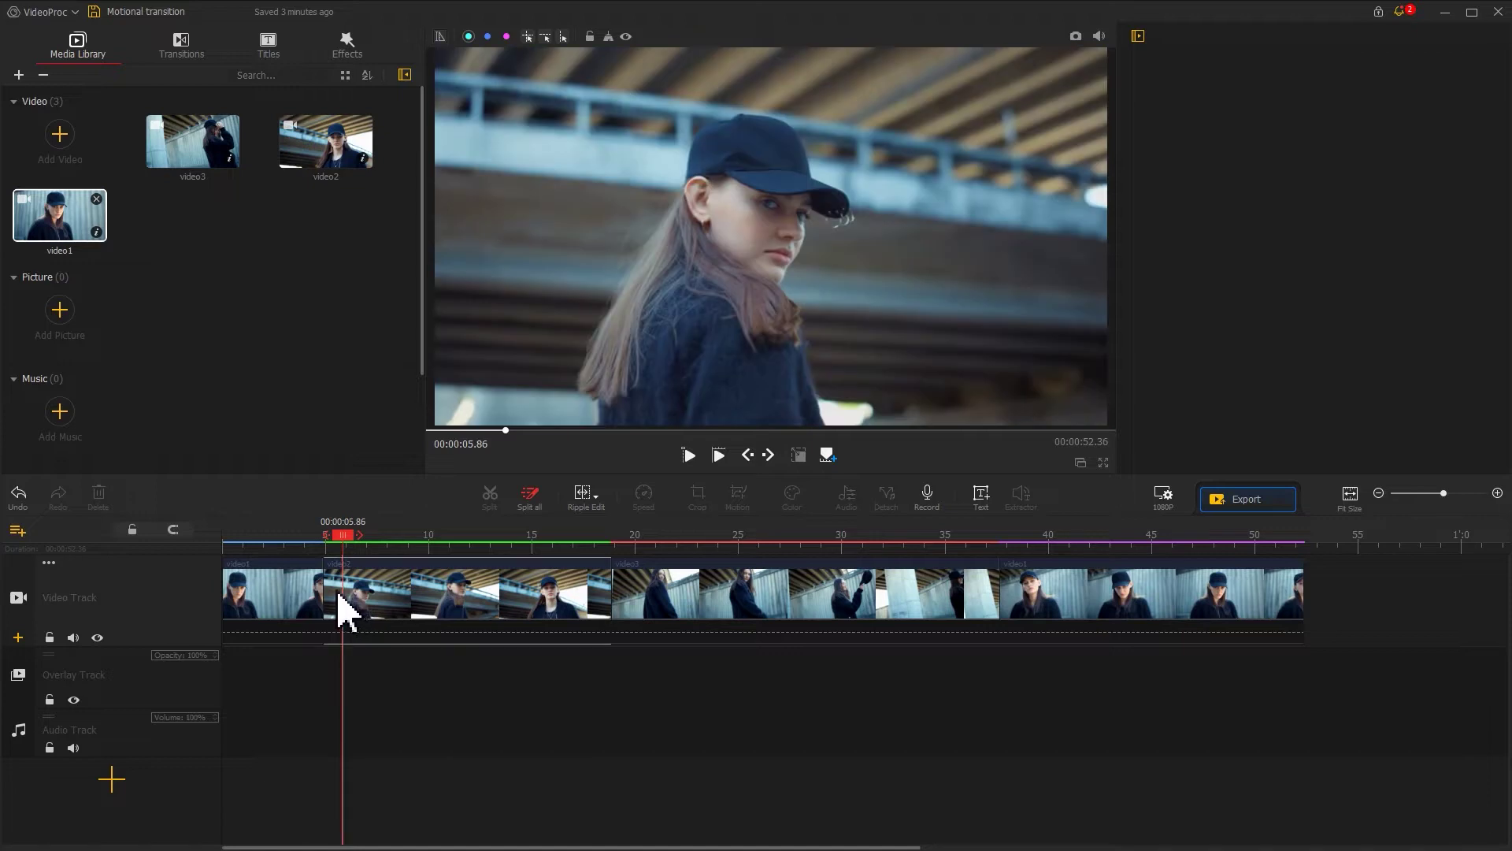
- Trim video1 to end at 1.43 s, video2 to 3.26 s, and video3's start at 6.60 s
{"action": "left_click_drag", "start_coordinate": [277, 530], "coordinate": [257, 545]}
{"action": "left_click", "coordinate": [255, 598]}
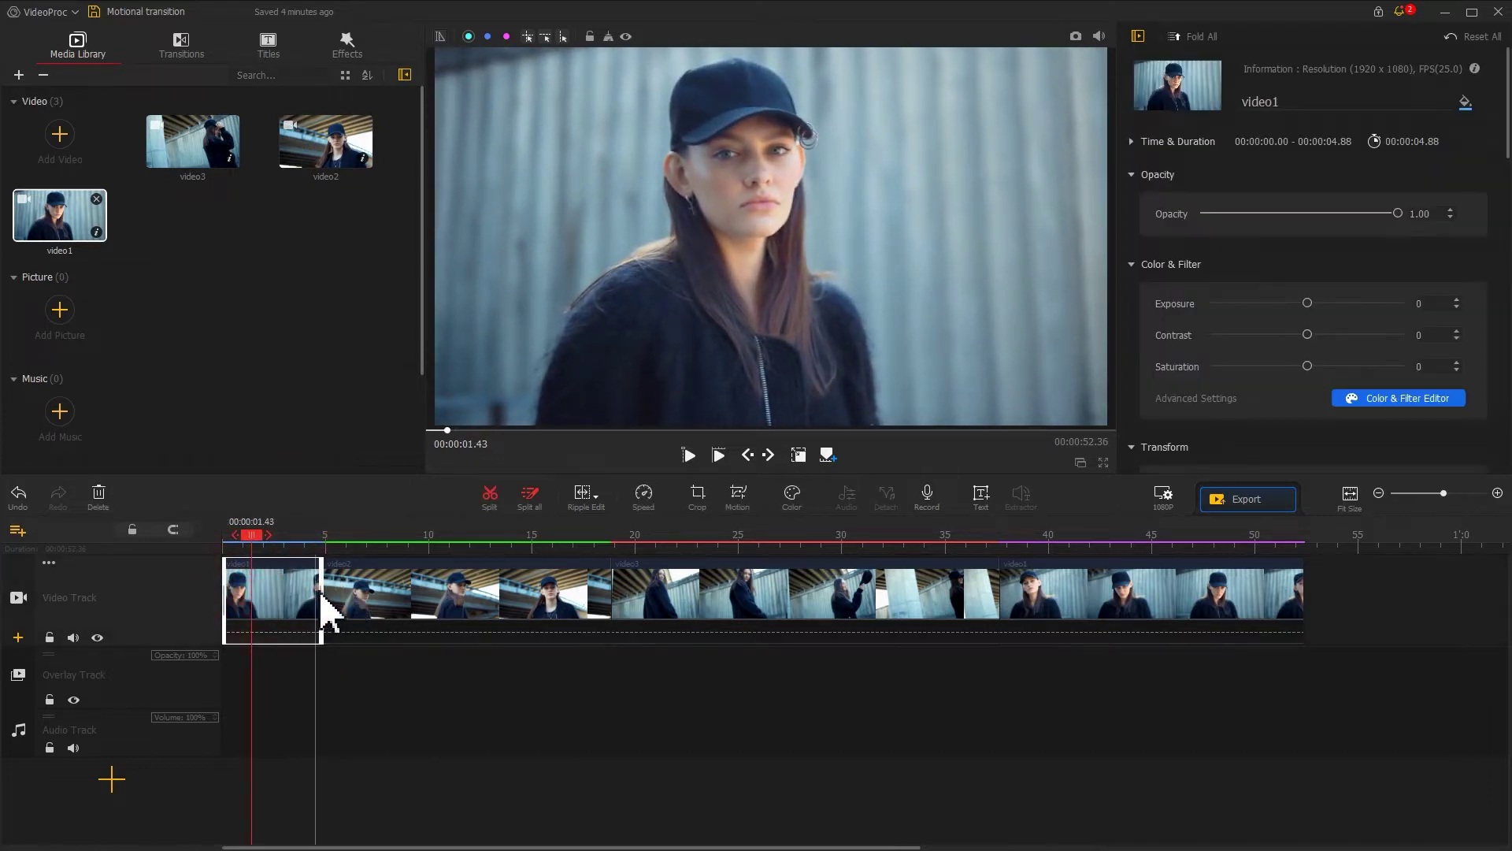
{"action": "left_click_drag", "start_coordinate": [321, 591], "coordinate": [252, 589]}
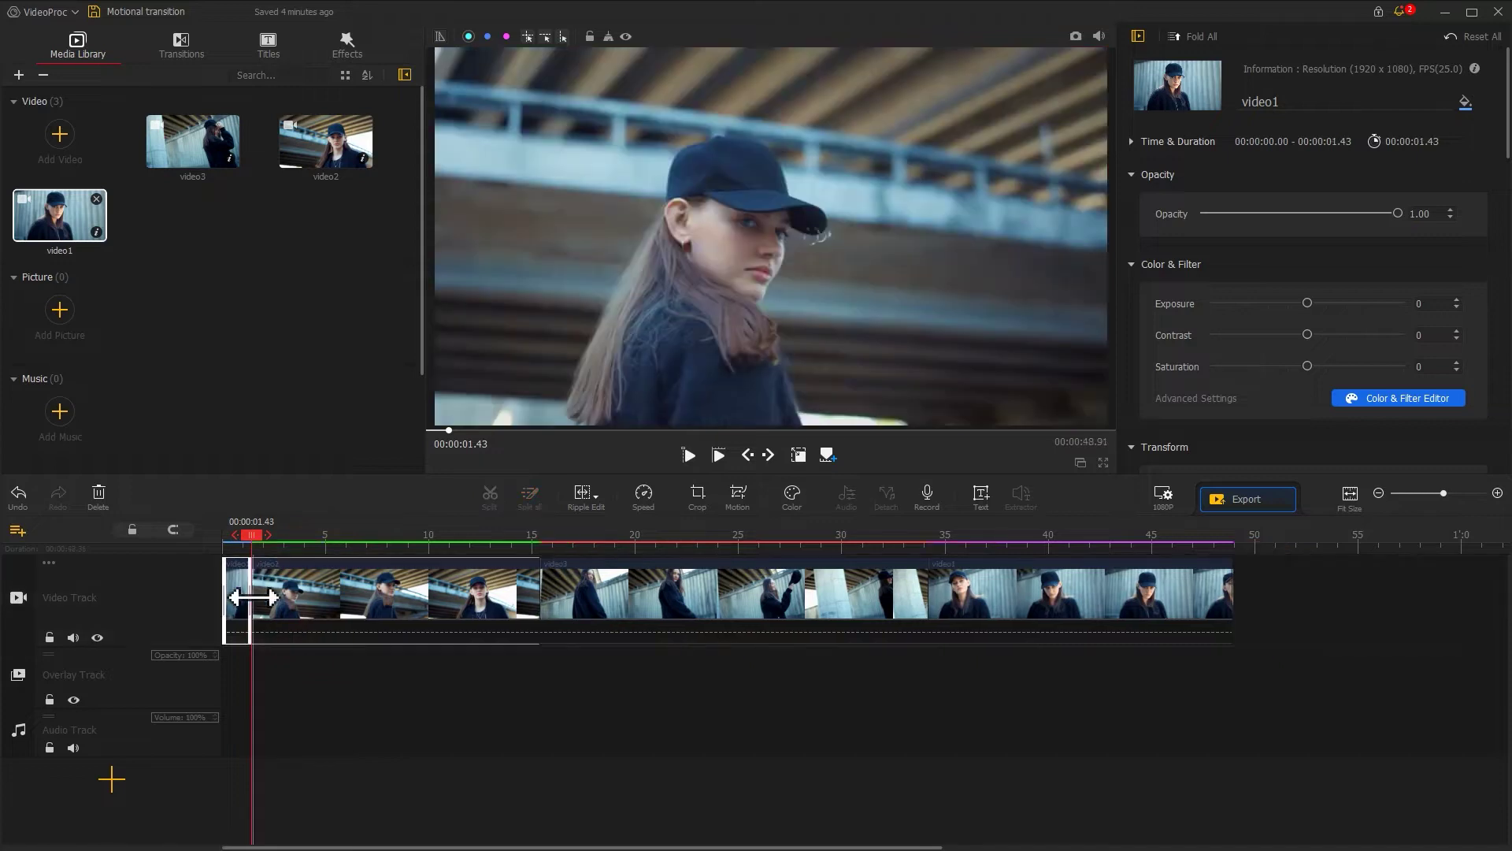
{"action": "left_click_drag", "start_coordinate": [252, 536], "coordinate": [323, 545]}
{"action": "left_click", "coordinate": [331, 563]}
{"action": "left_click_drag", "start_coordinate": [540, 607], "coordinate": [319, 607]}
{"action": "left_click_drag", "start_coordinate": [331, 555], "coordinate": [364, 557]}
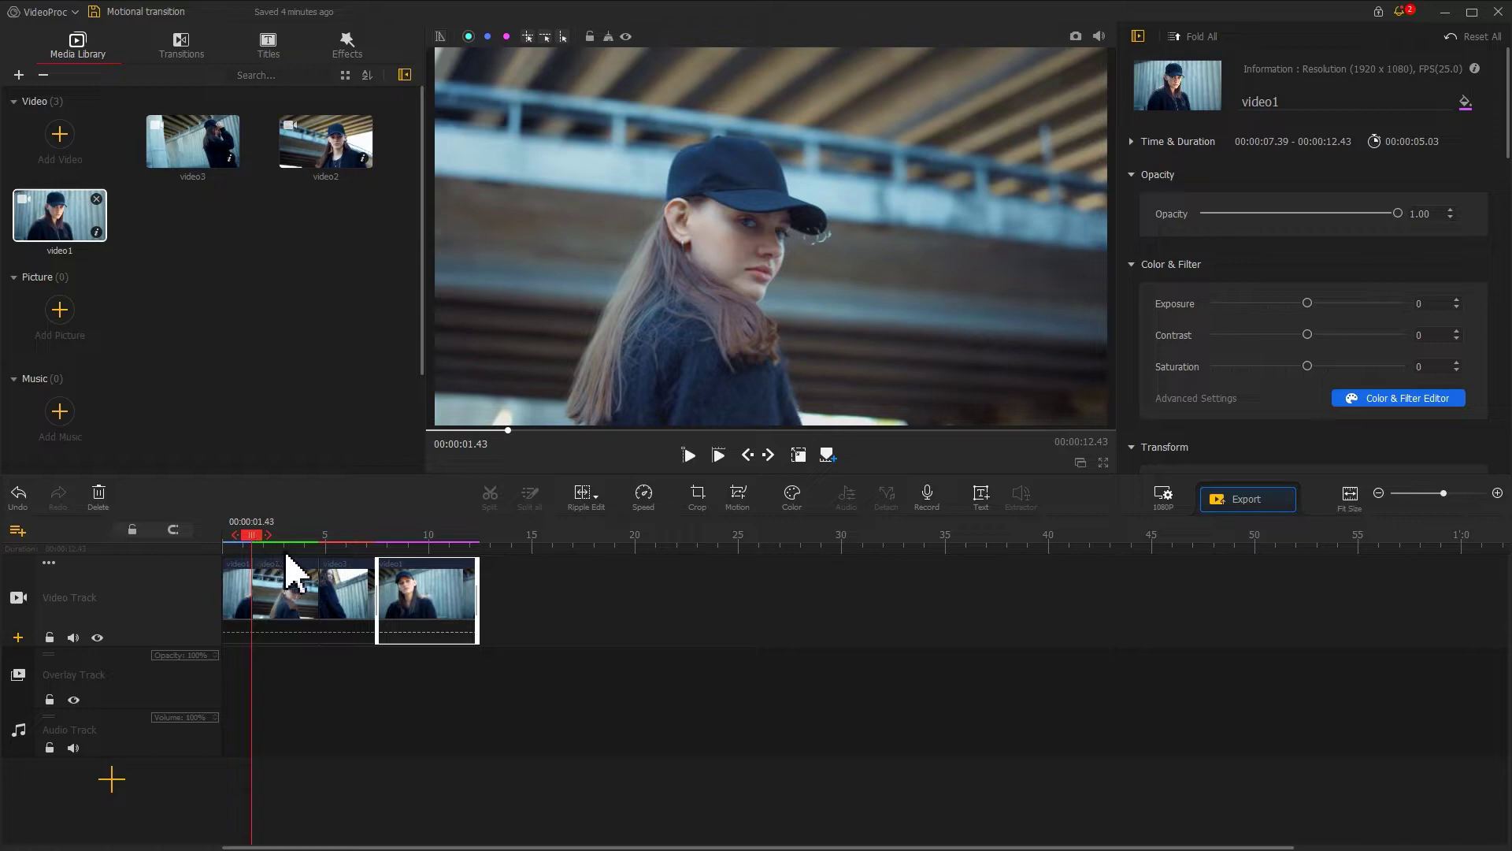
- Position the playhead at 1.40 s near the end of video1
{"action": "scroll", "coordinate": [288, 568], "scroll_direction": "up", "scroll_amount": 3}
{"action": "left_click", "coordinate": [376, 594]}
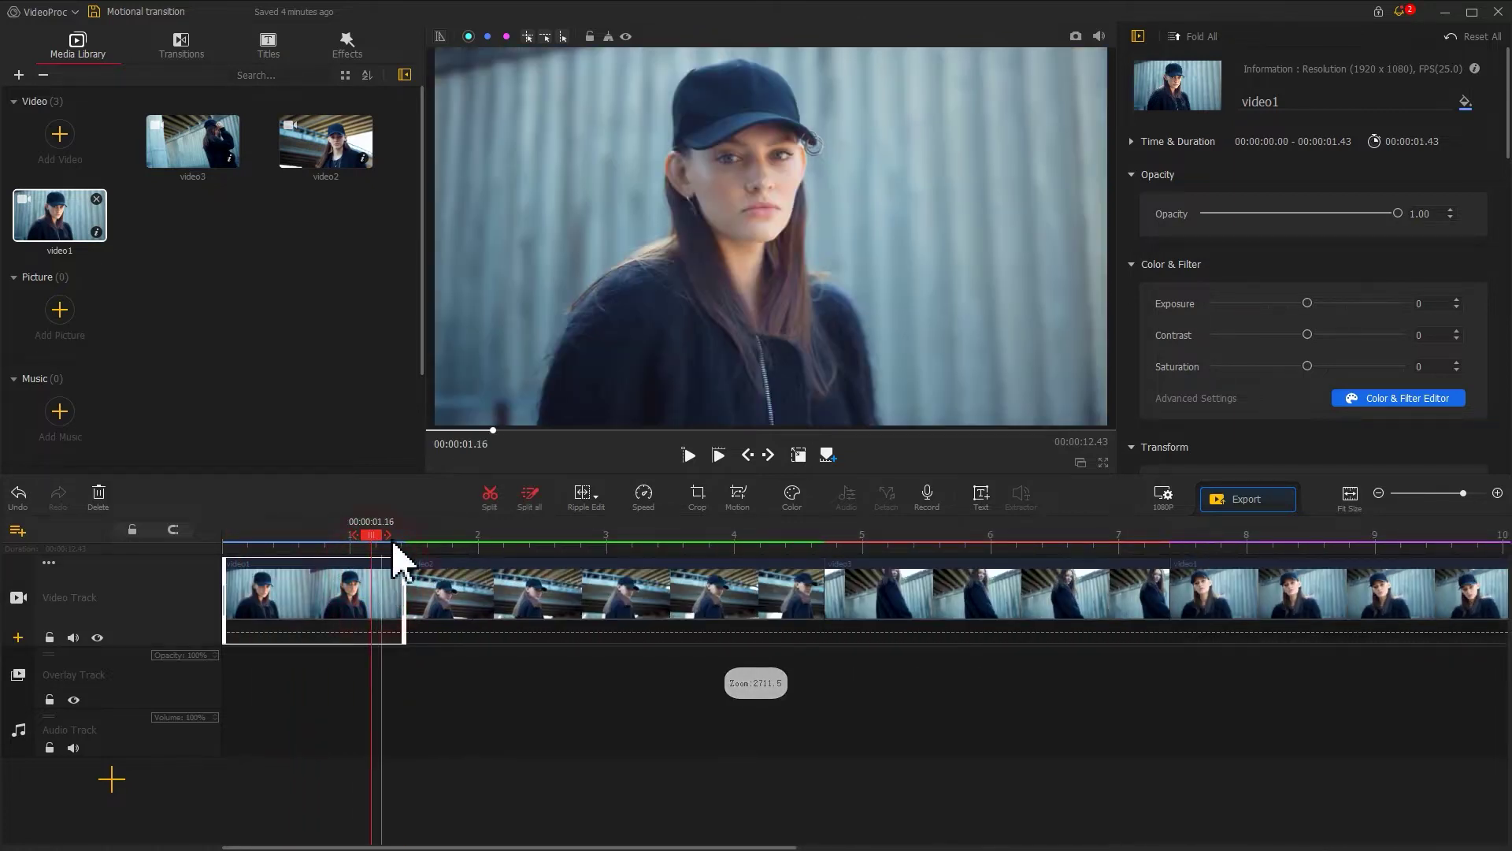
{"action": "left_click", "coordinate": [404, 536]}
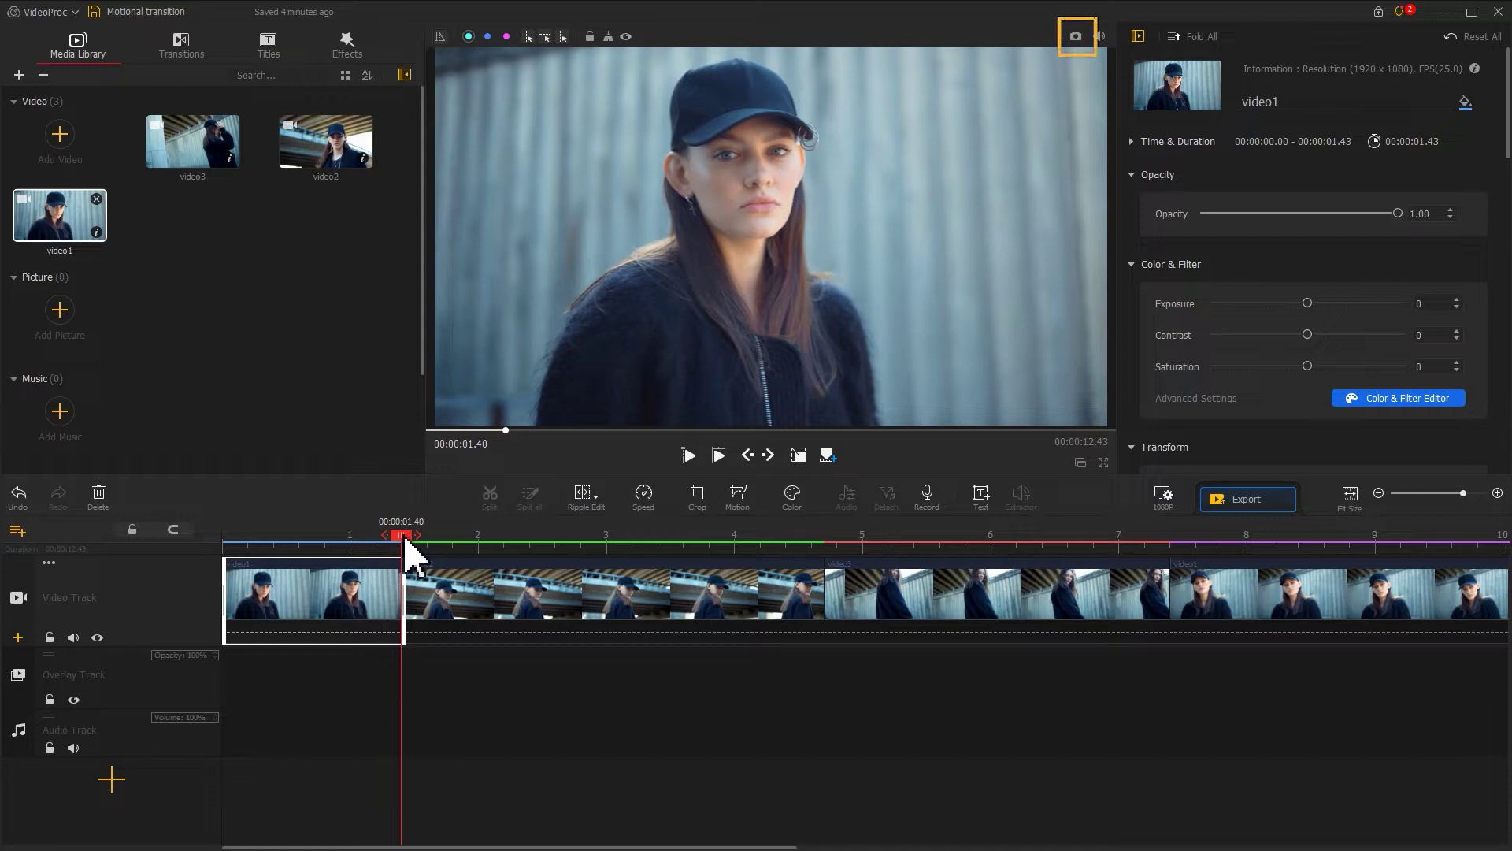
- Save snapshots of the character at 1.40 s, 4.66 s and 7.36 s
{"action": "left_click", "coordinate": [1076, 37]}
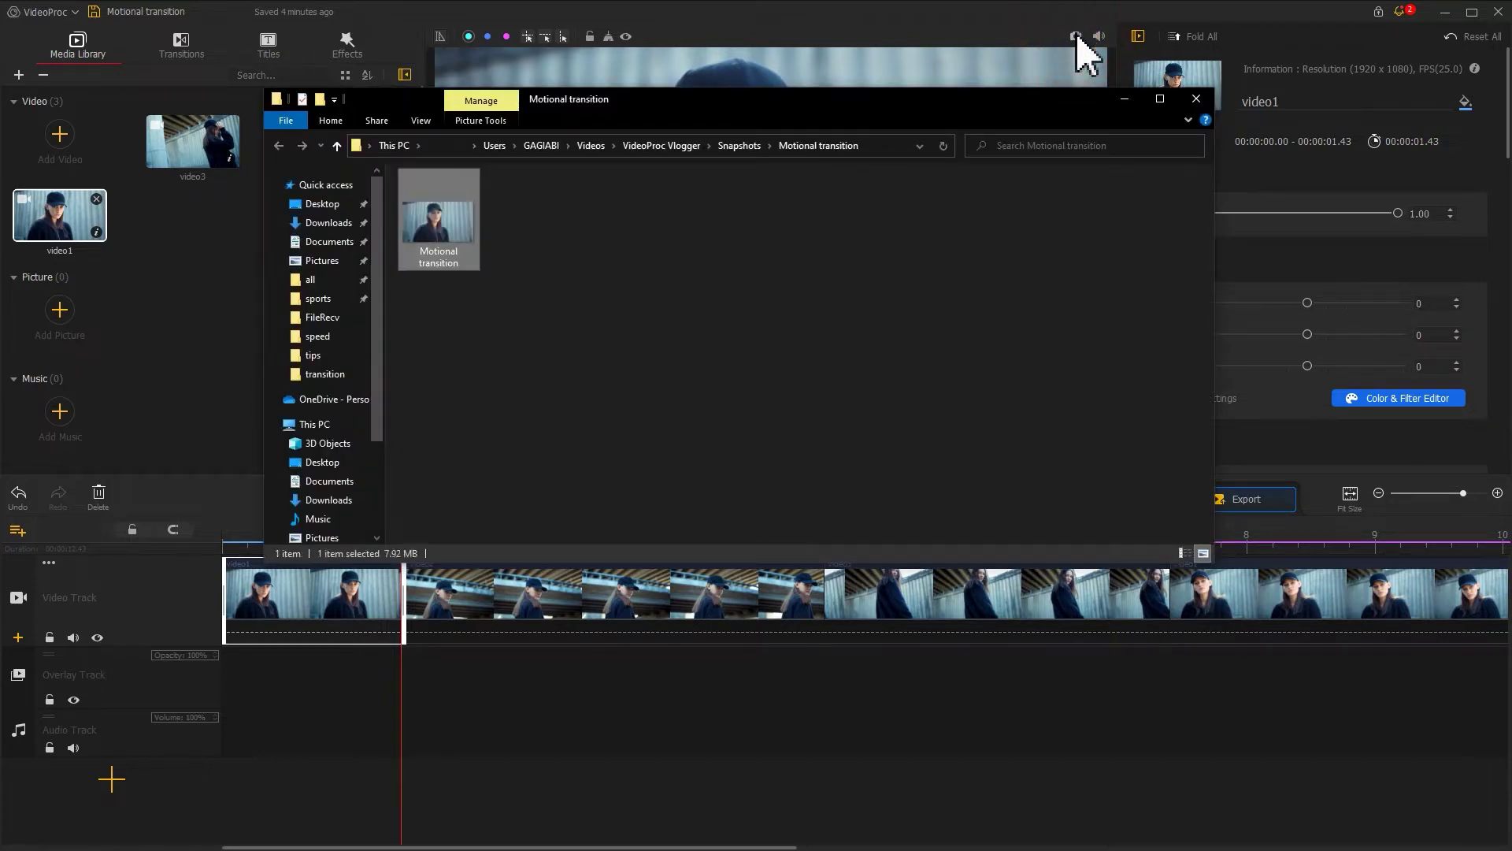
{"action": "left_click", "coordinate": [1038, 56]}
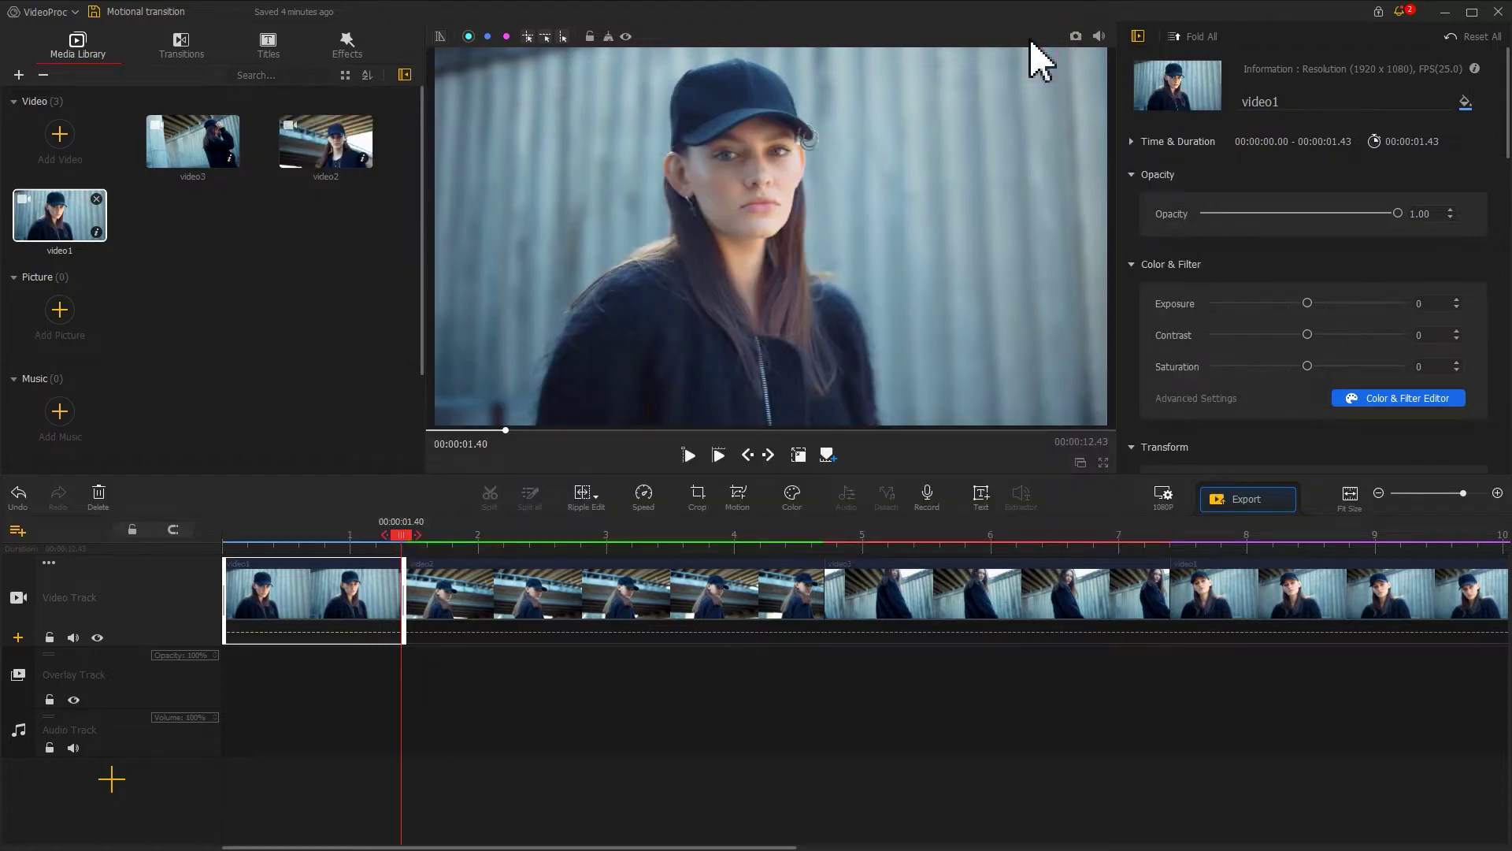
{"action": "left_click", "coordinate": [814, 601]}
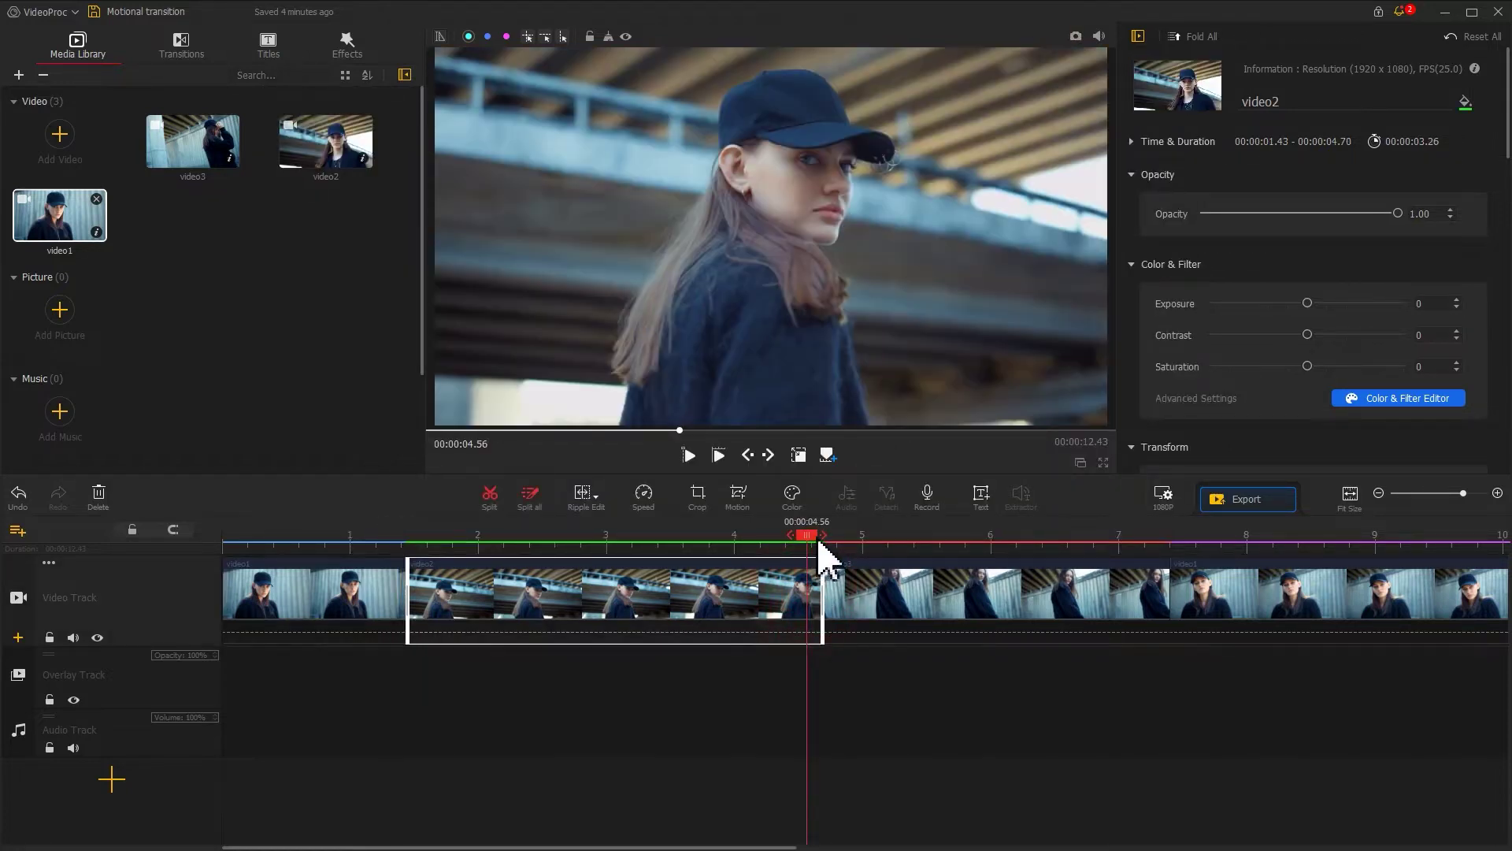
{"action": "left_click_drag", "start_coordinate": [827, 542], "coordinate": [832, 543]}
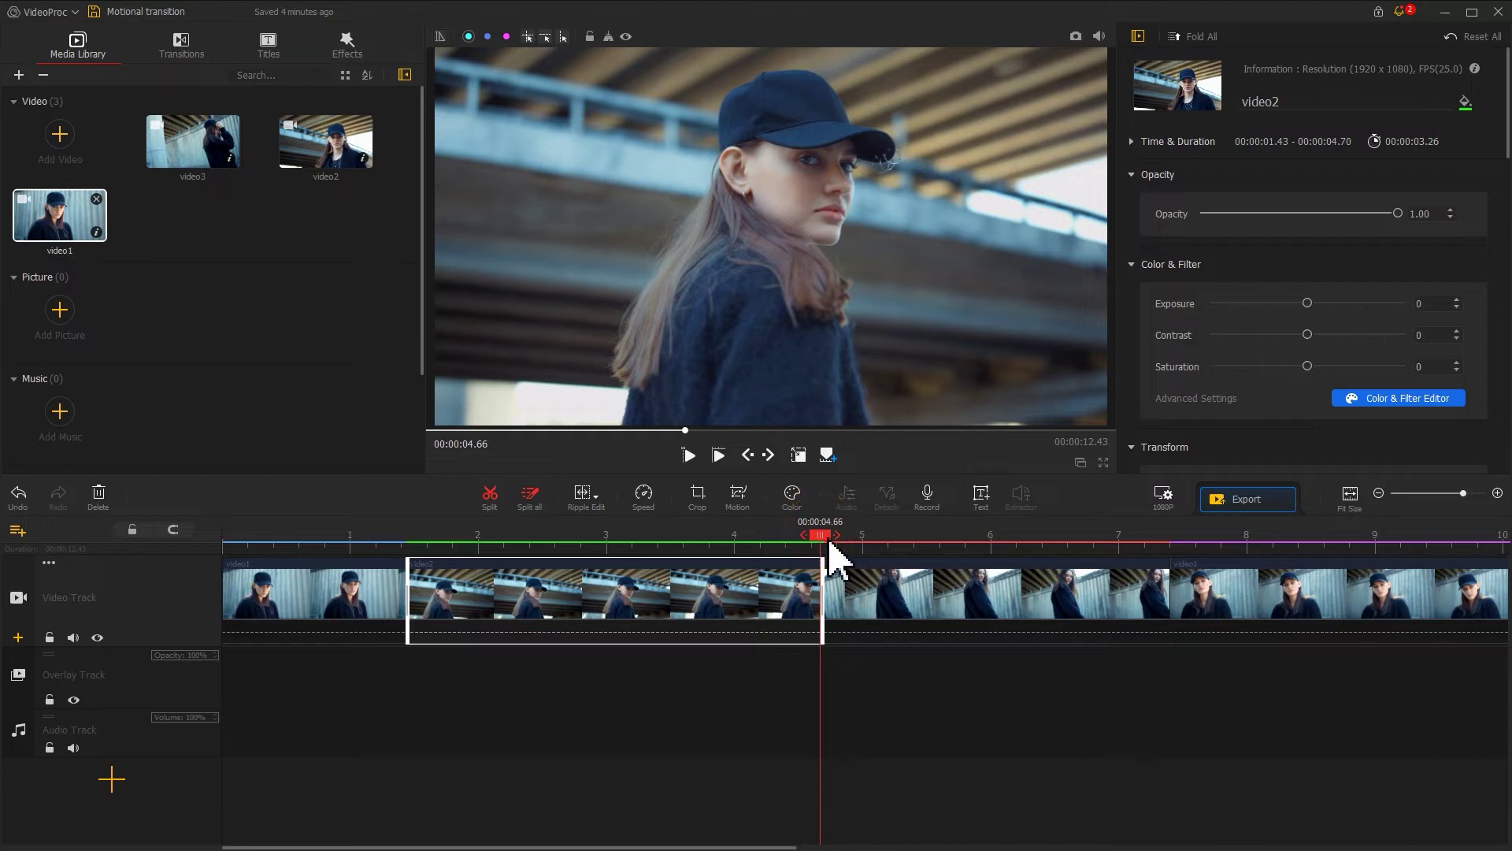
{"action": "left_click", "coordinate": [1075, 37]}
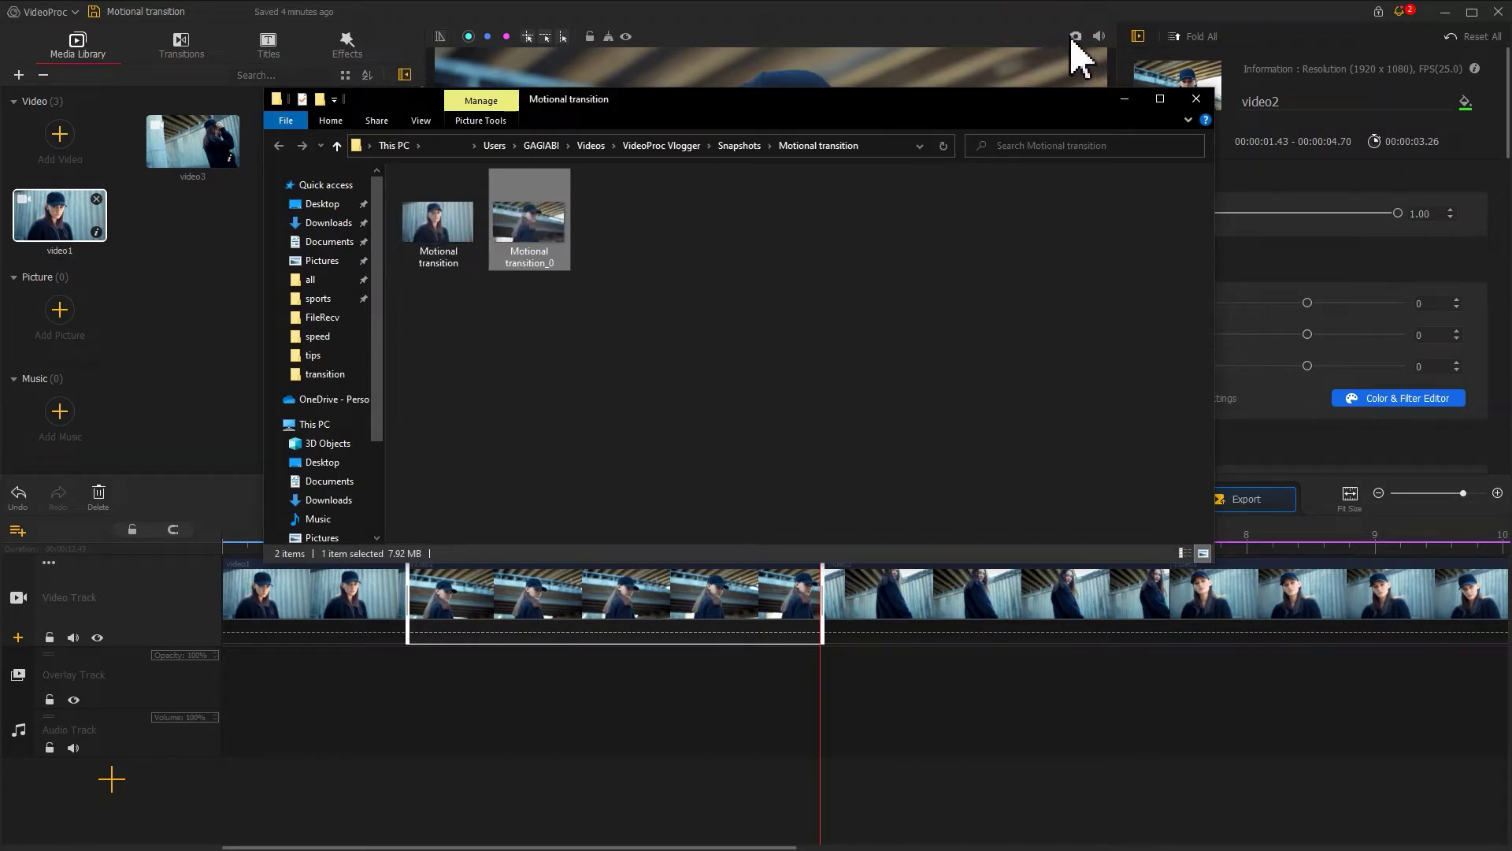
{"action": "left_click", "coordinate": [1048, 23]}
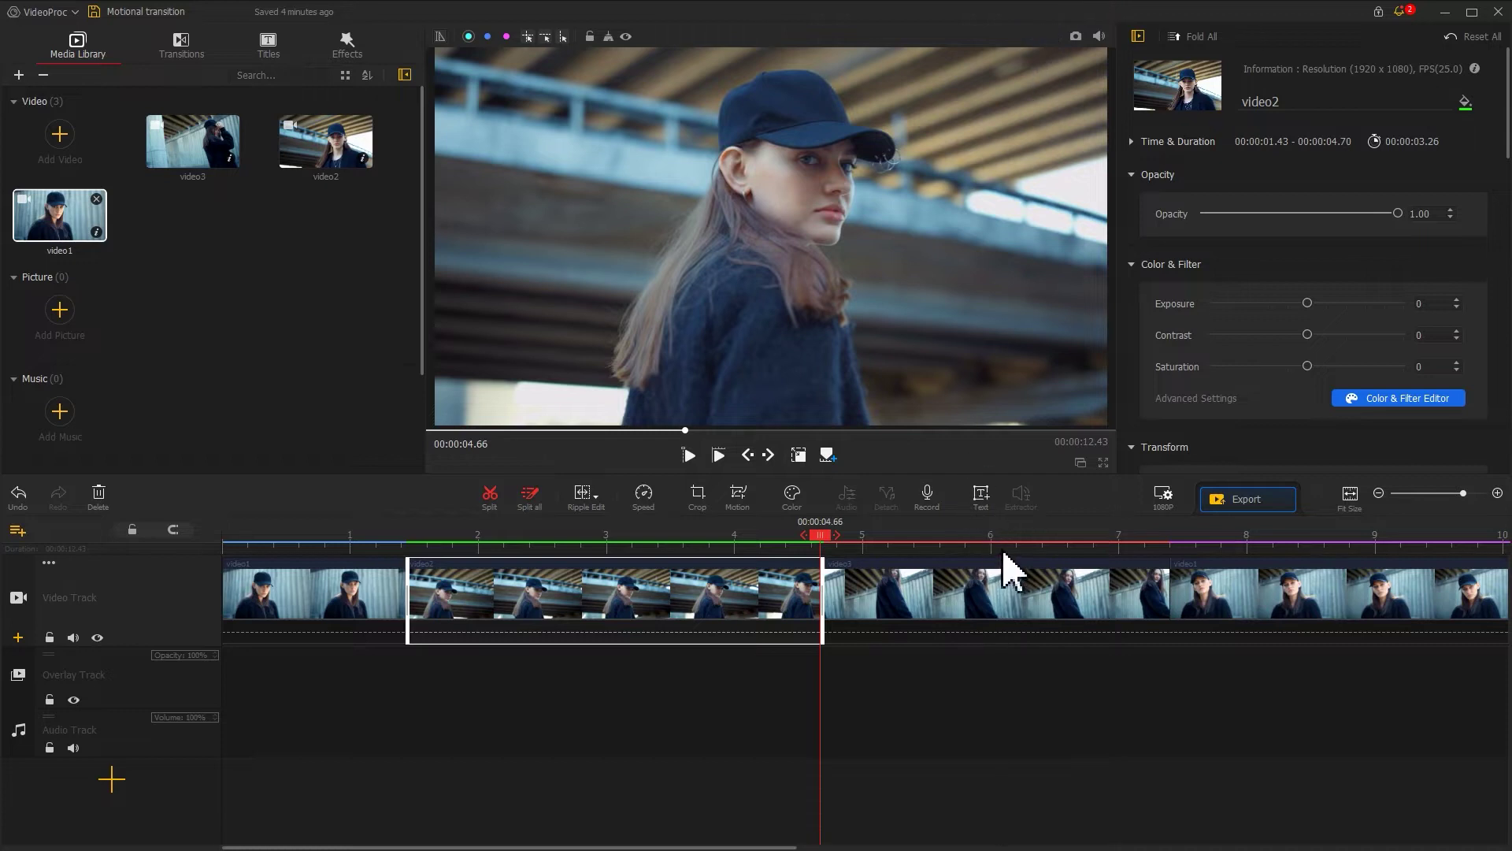
{"action": "scroll", "coordinate": [962, 557], "scroll_direction": "down", "scroll_amount": 1}
{"action": "left_click", "coordinate": [1120, 537]}
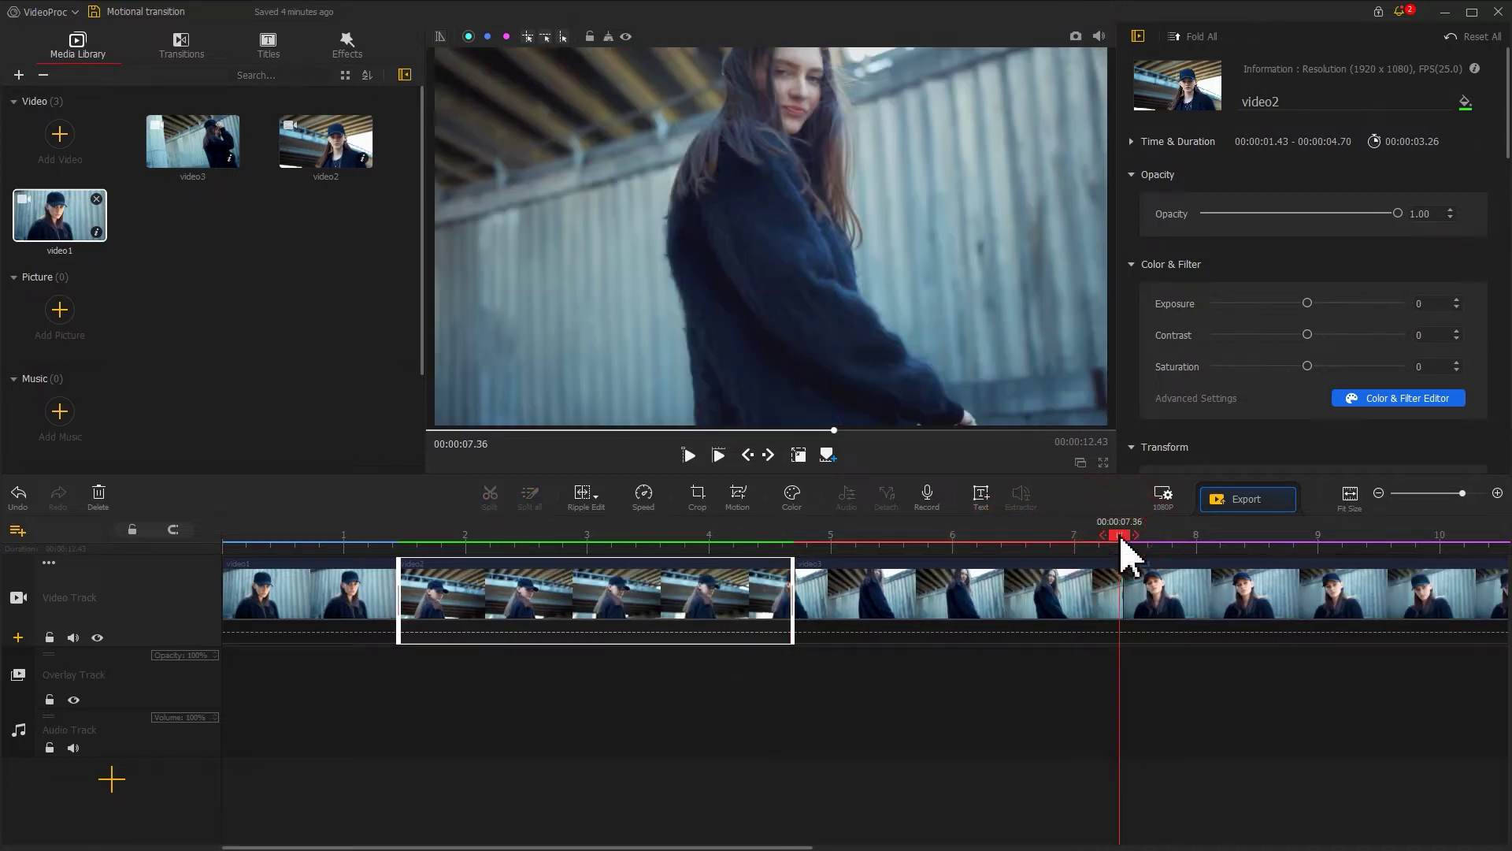
{"action": "left_click", "coordinate": [1077, 39]}
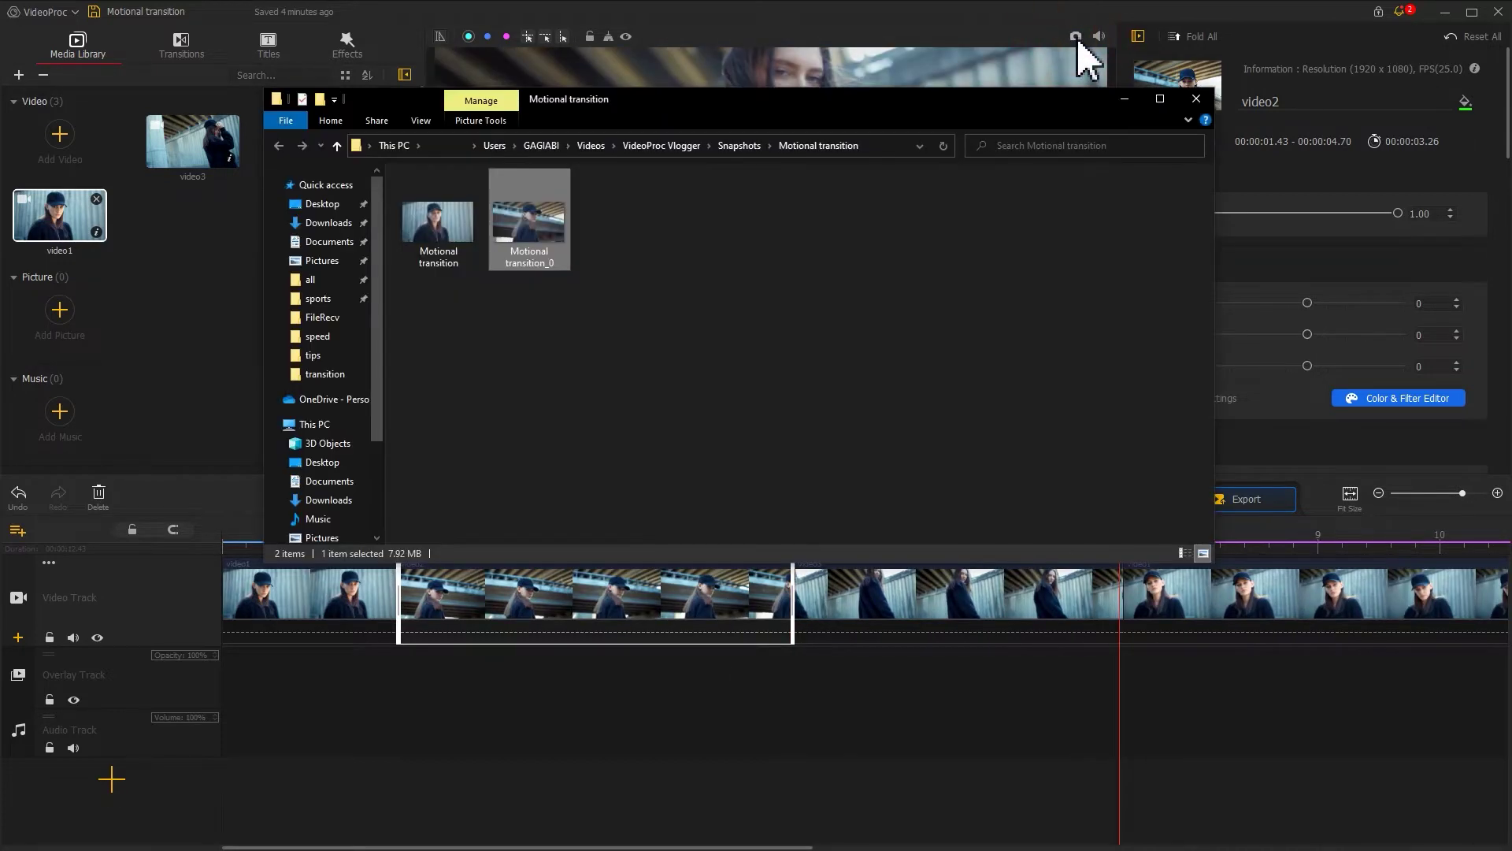
{"action": "left_click", "coordinate": [1076, 38]}
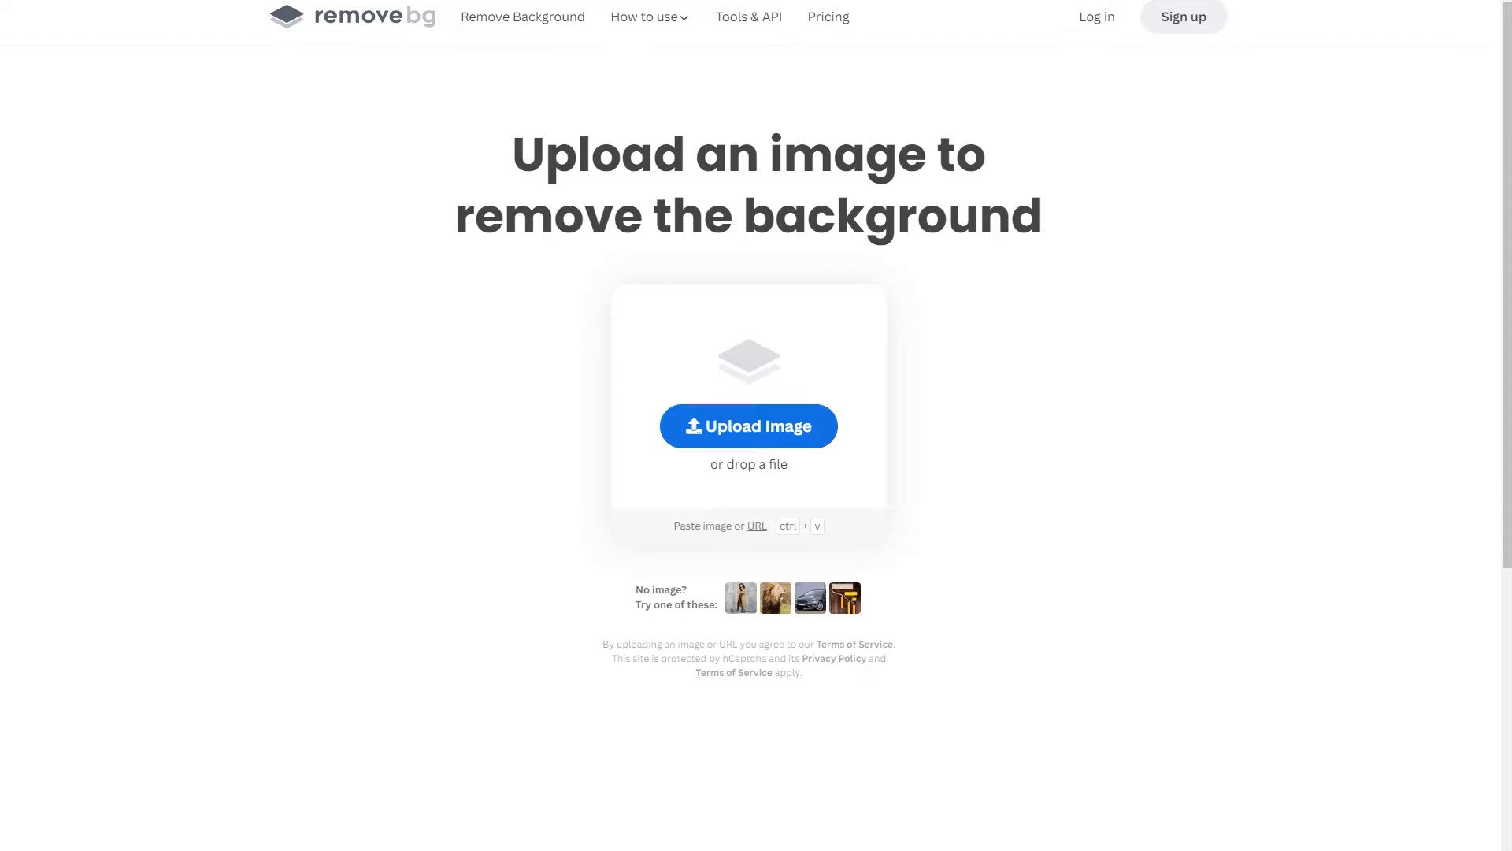
- Upload the character snapshots to remove.bg to strip their backgrounds
{"action": "left_click_drag", "start_coordinate": [157, 401], "coordinate": [692, 471]}
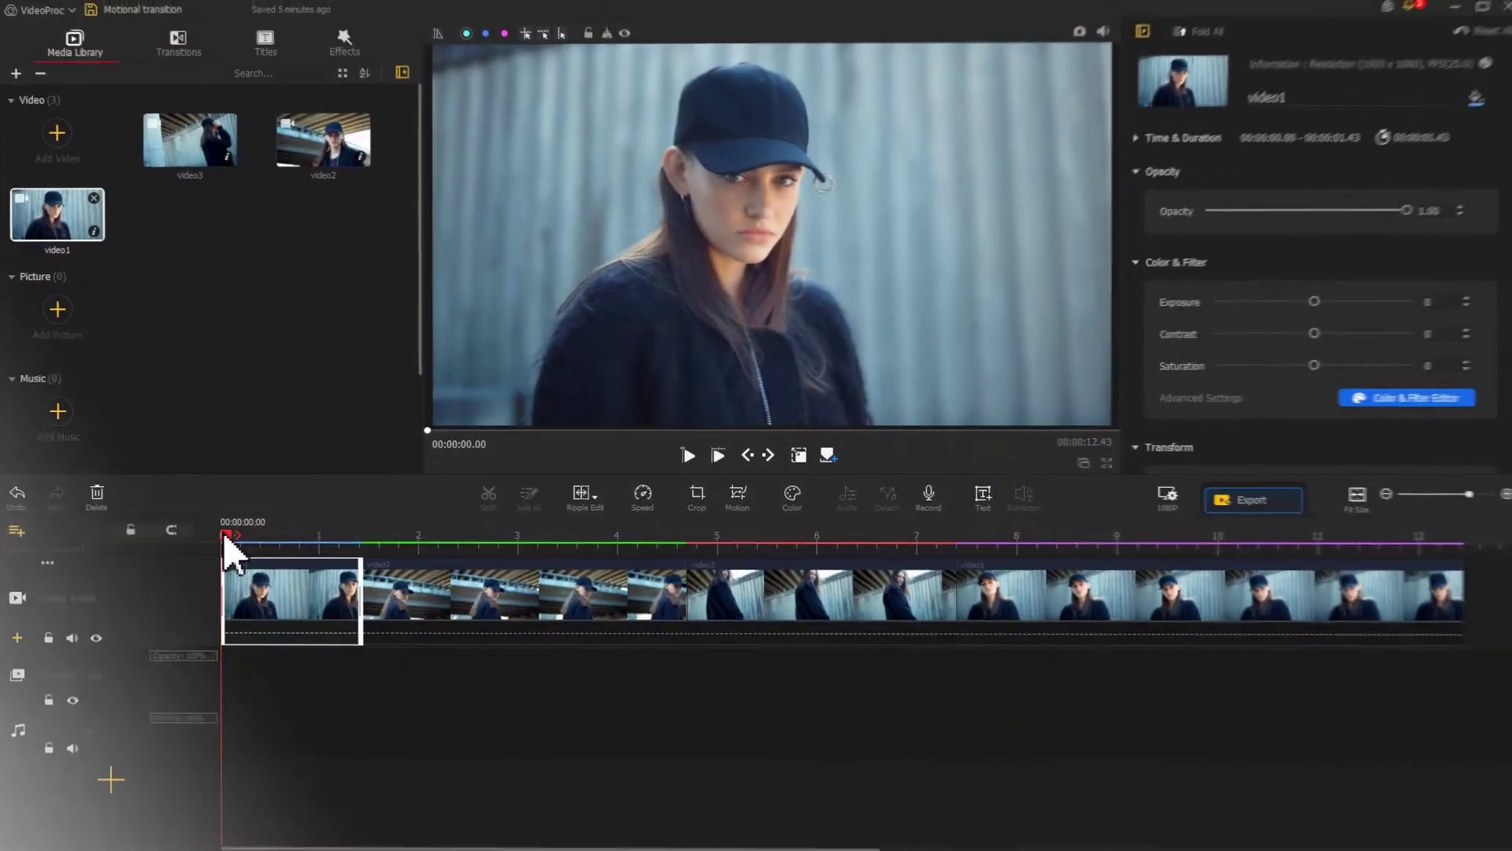
- Import picture1, picture2 and picture3 from the pictures folder into the library
{"action": "left_click", "coordinate": [60, 310]}
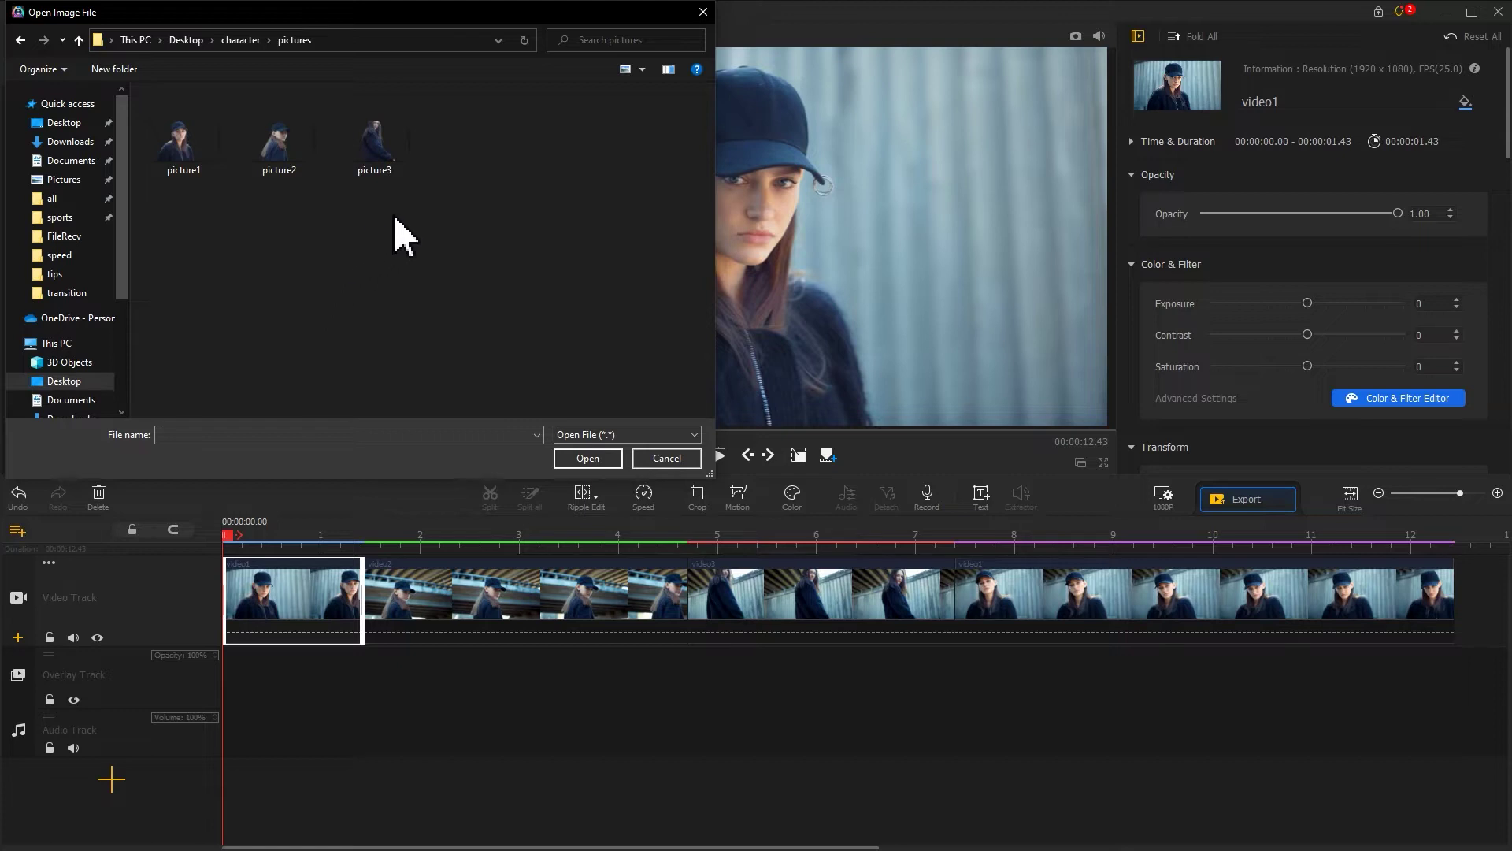
{"action": "left_click_drag", "start_coordinate": [396, 221], "coordinate": [176, 176]}
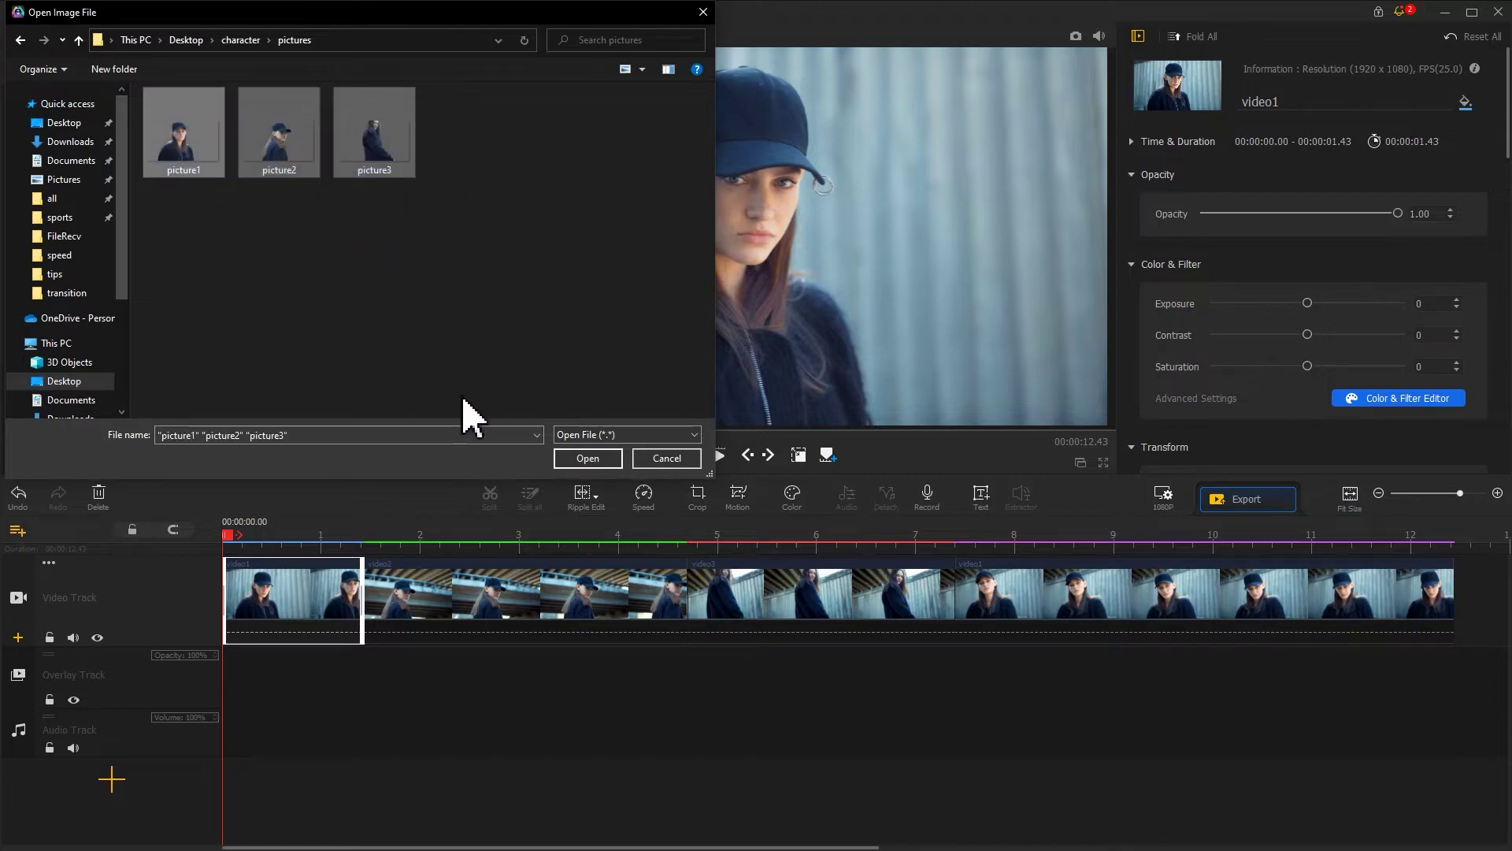
{"action": "left_click", "coordinate": [567, 461]}
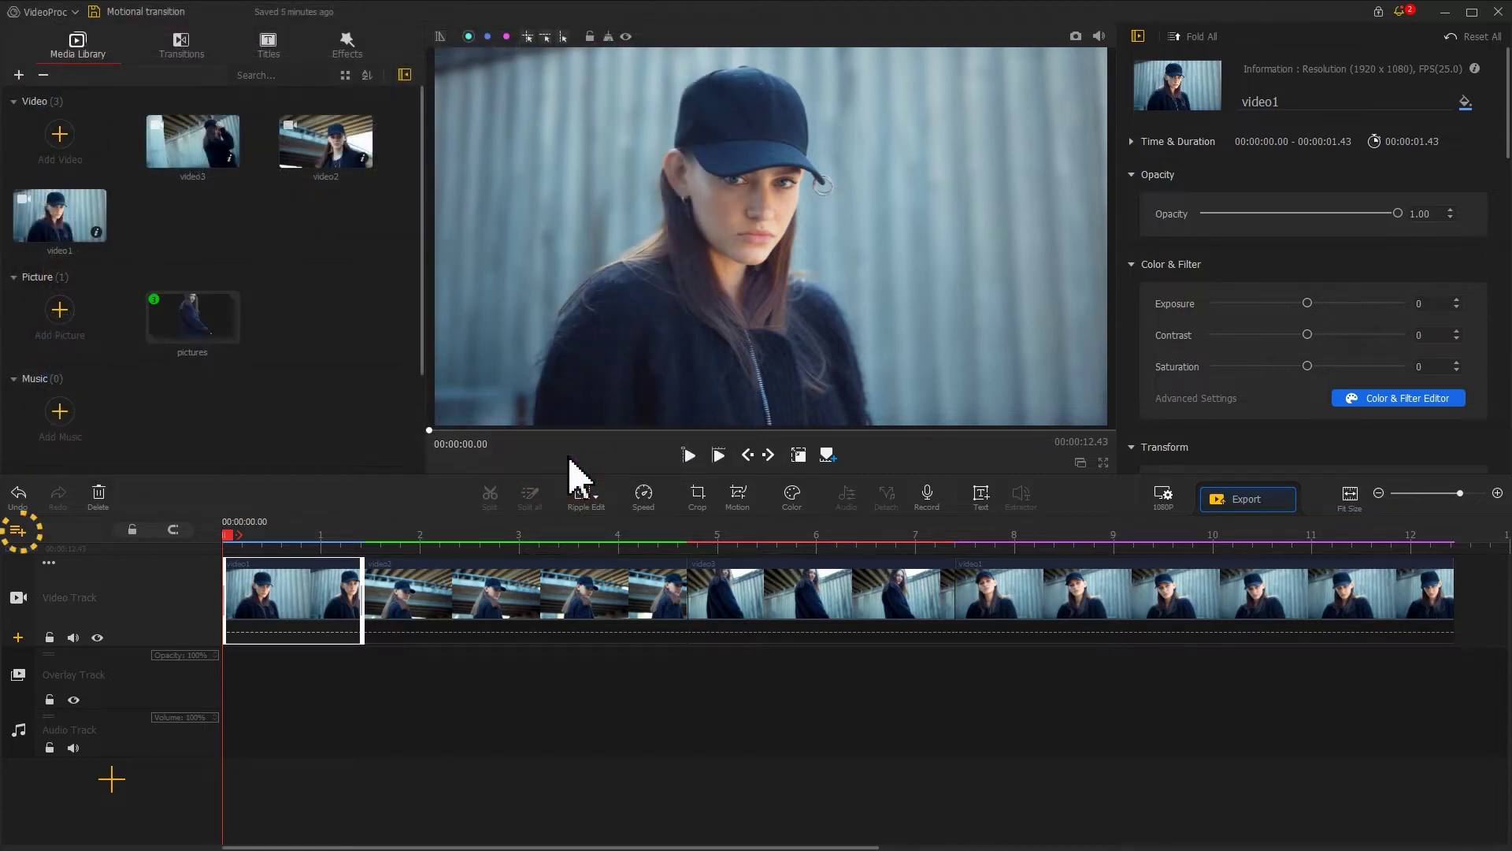
- Add three new overlay tracks to the timeline
{"action": "left_click", "coordinate": [19, 532]}
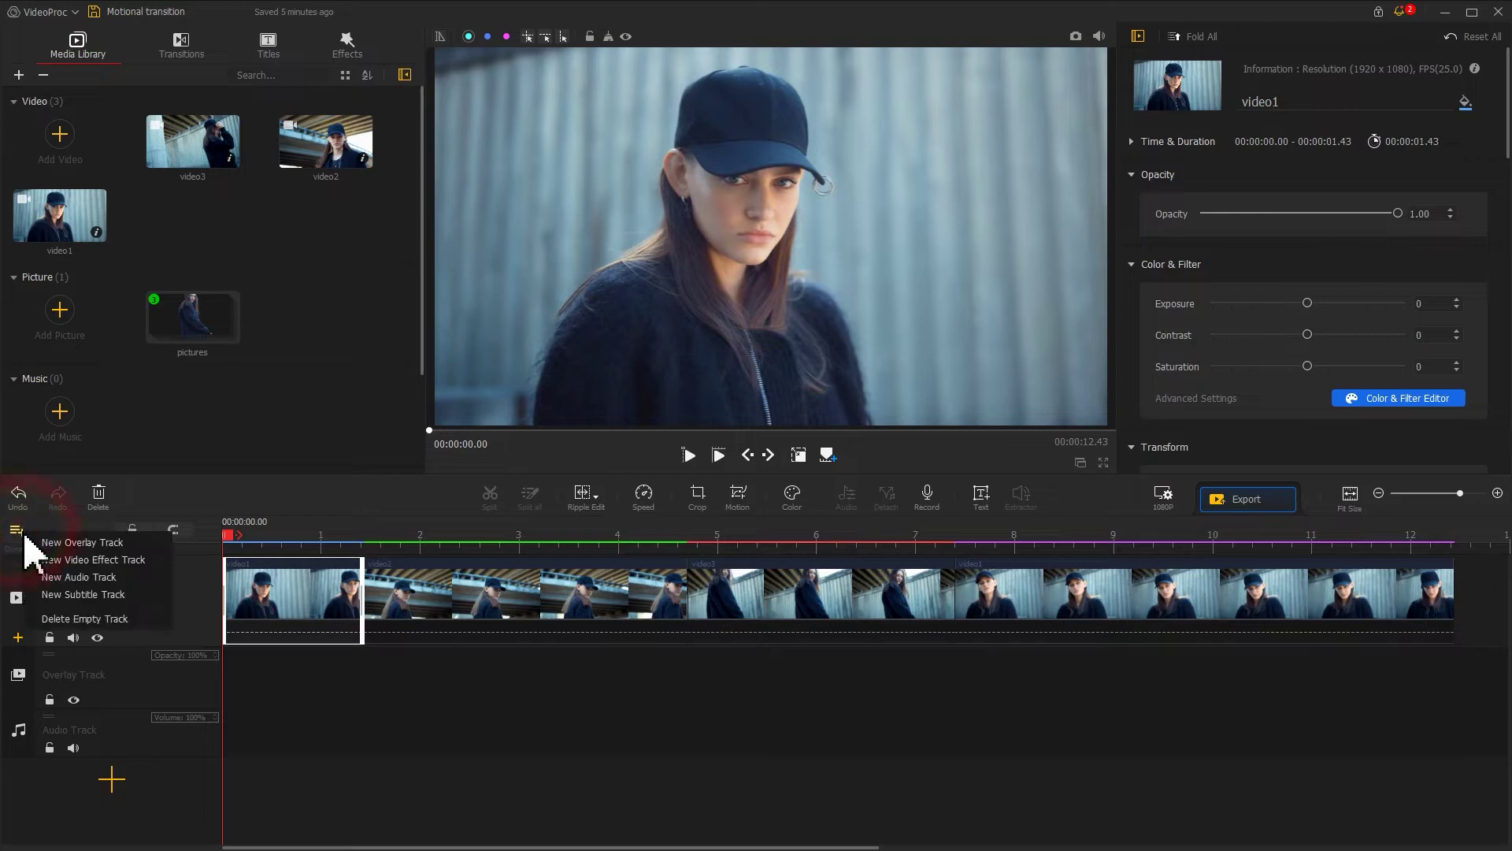
{"action": "left_click", "coordinate": [36, 542]}
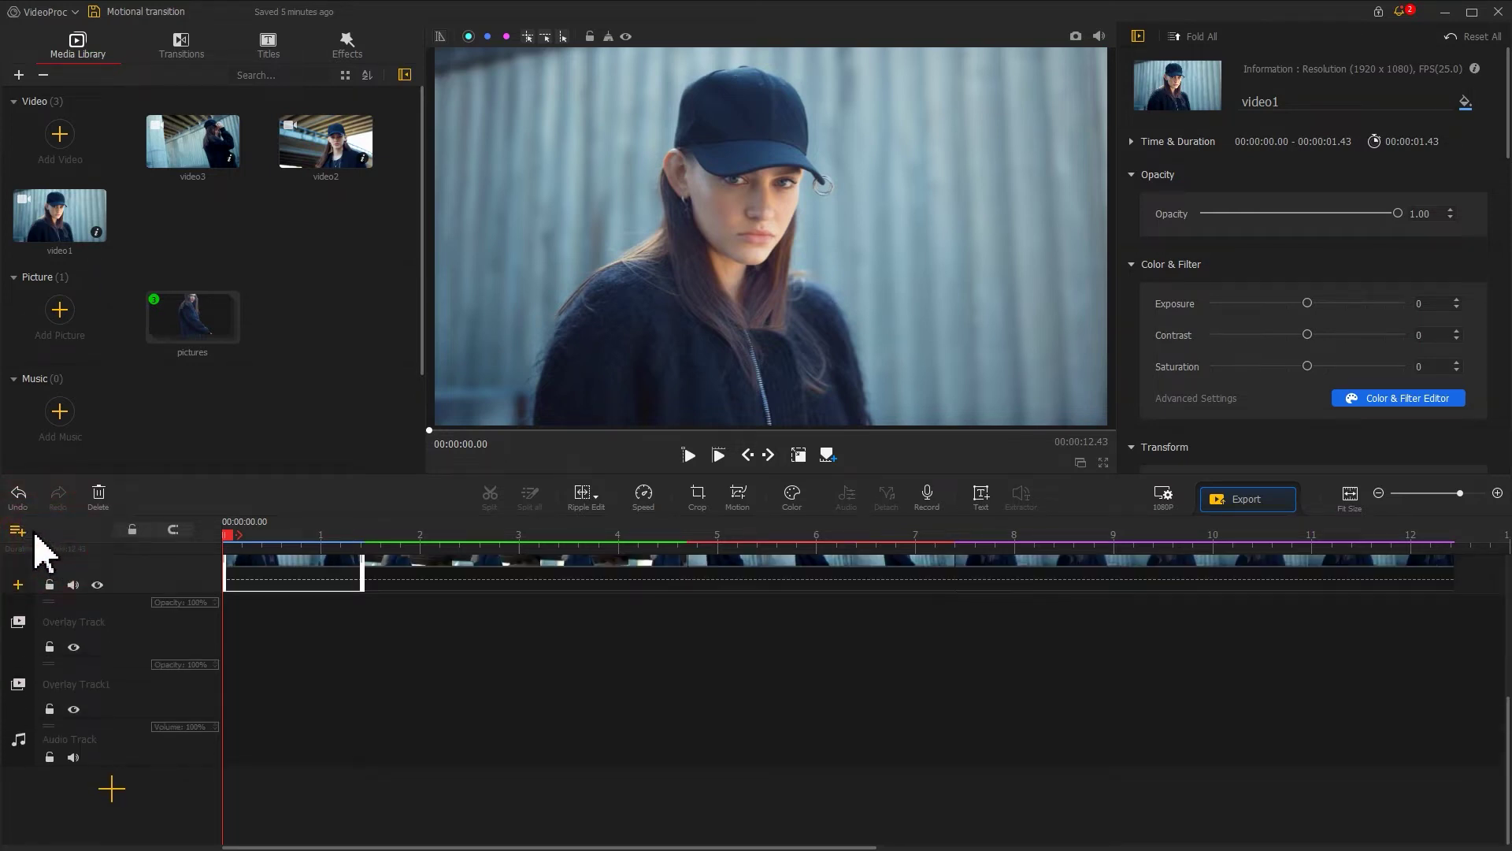
{"action": "left_click", "coordinate": [19, 532]}
{"action": "left_click", "coordinate": [33, 542]}
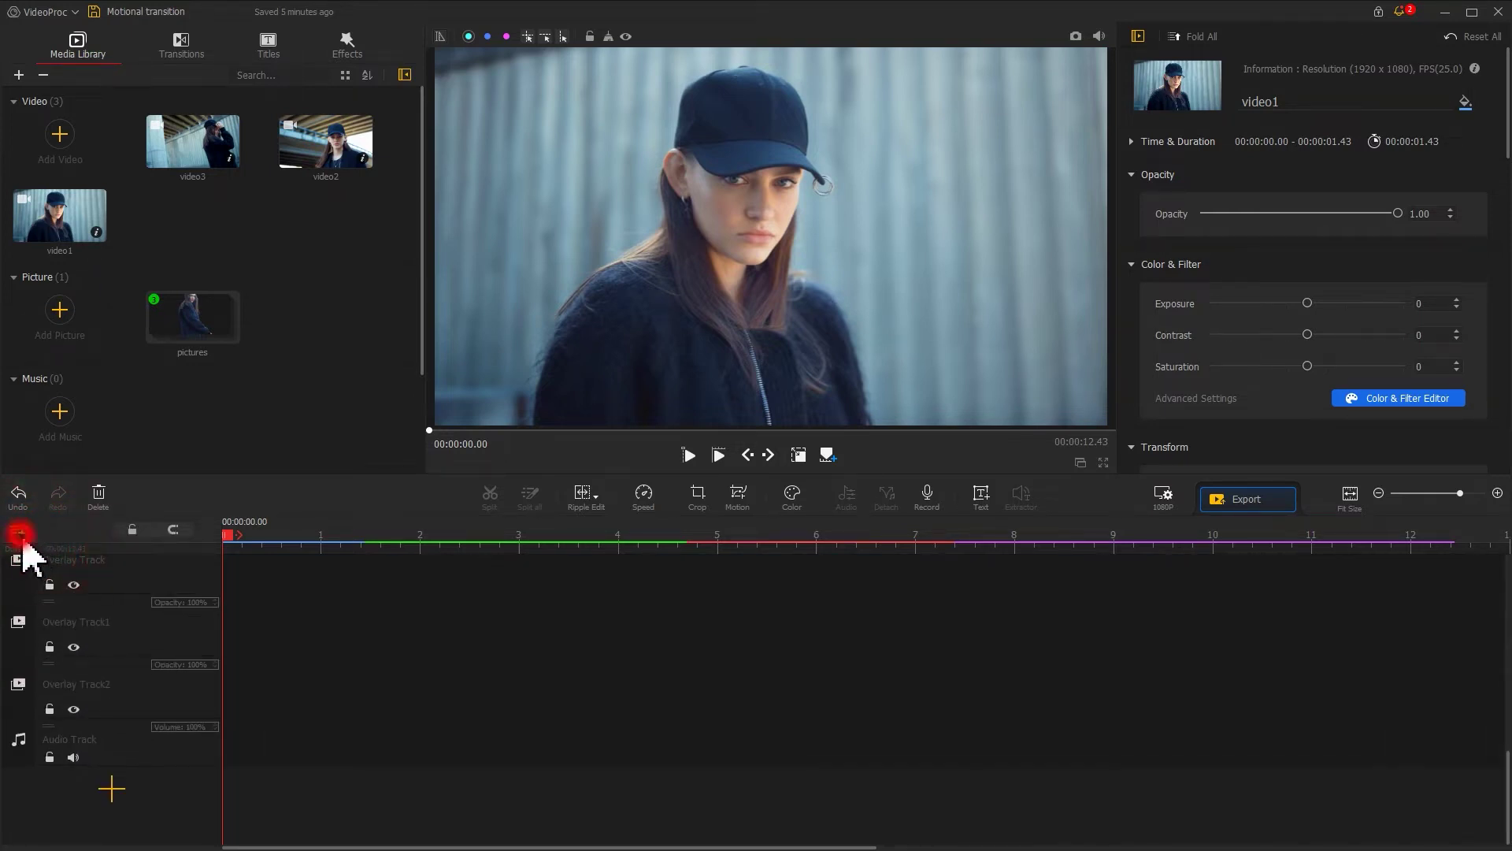
{"action": "left_click", "coordinate": [19, 532]}
{"action": "left_click", "coordinate": [48, 545]}
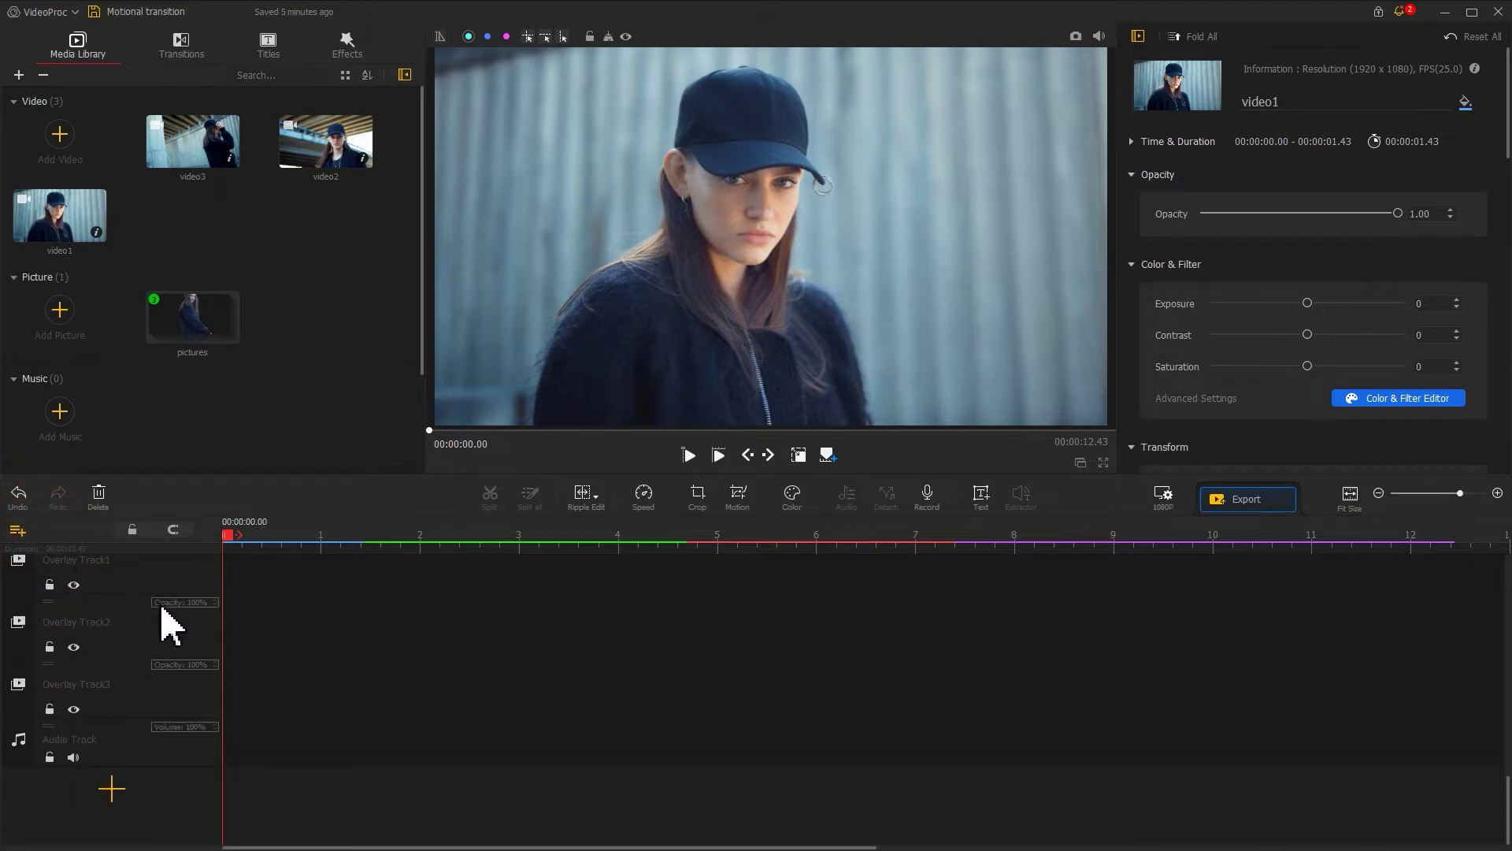
- Place picture1 on Overlay Track2 at 1.43 s, scale it to fill the frame, lengthen it to 2.23 s
{"action": "scroll", "coordinate": [283, 658], "scroll_direction": "up", "scroll_amount": 3}
{"action": "double_click", "coordinate": [197, 327]}
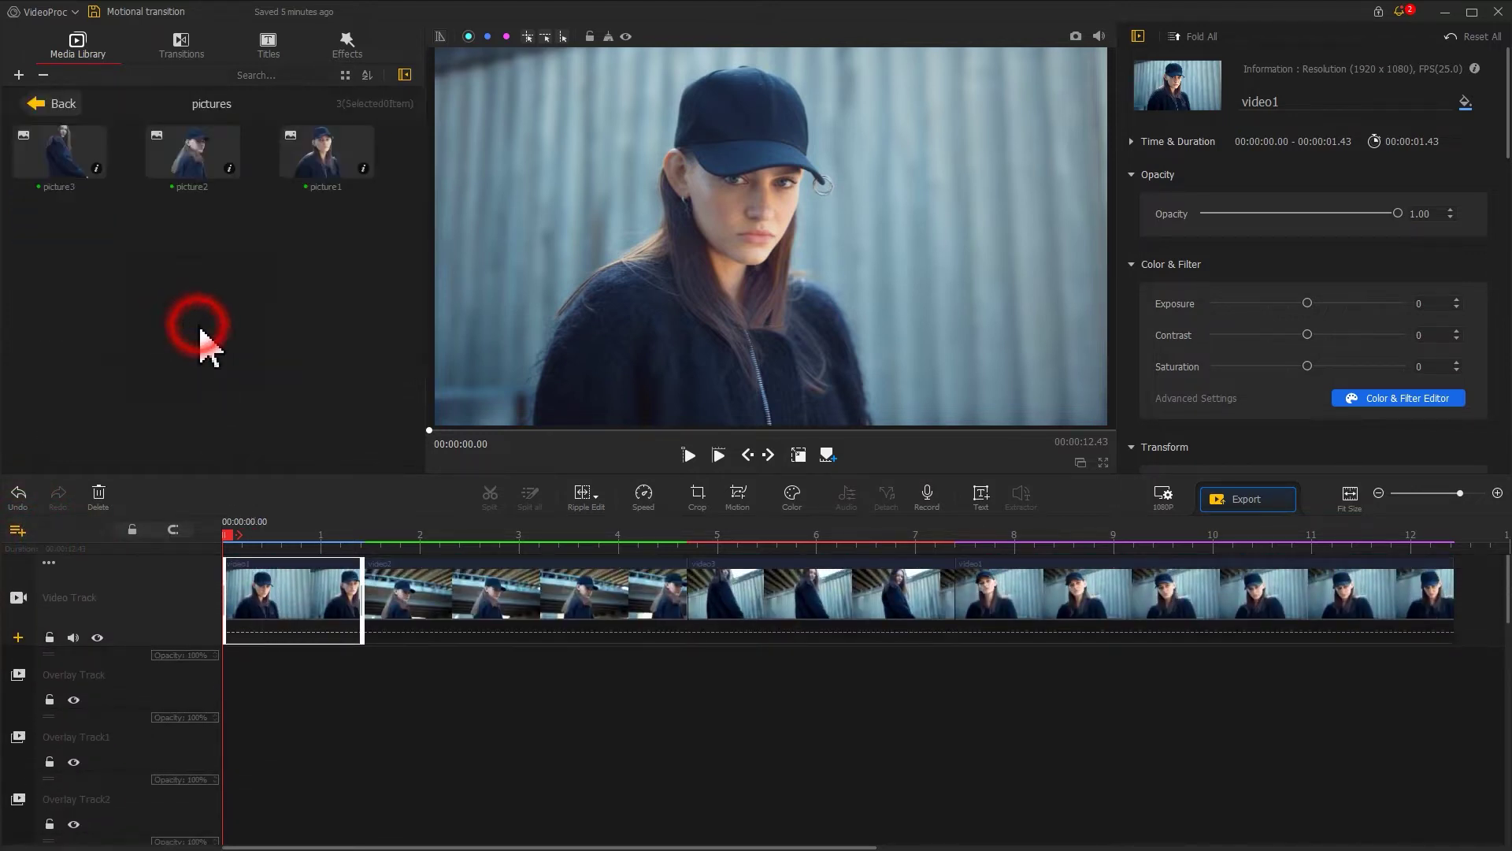
{"action": "left_click_drag", "start_coordinate": [319, 166], "coordinate": [422, 804]}
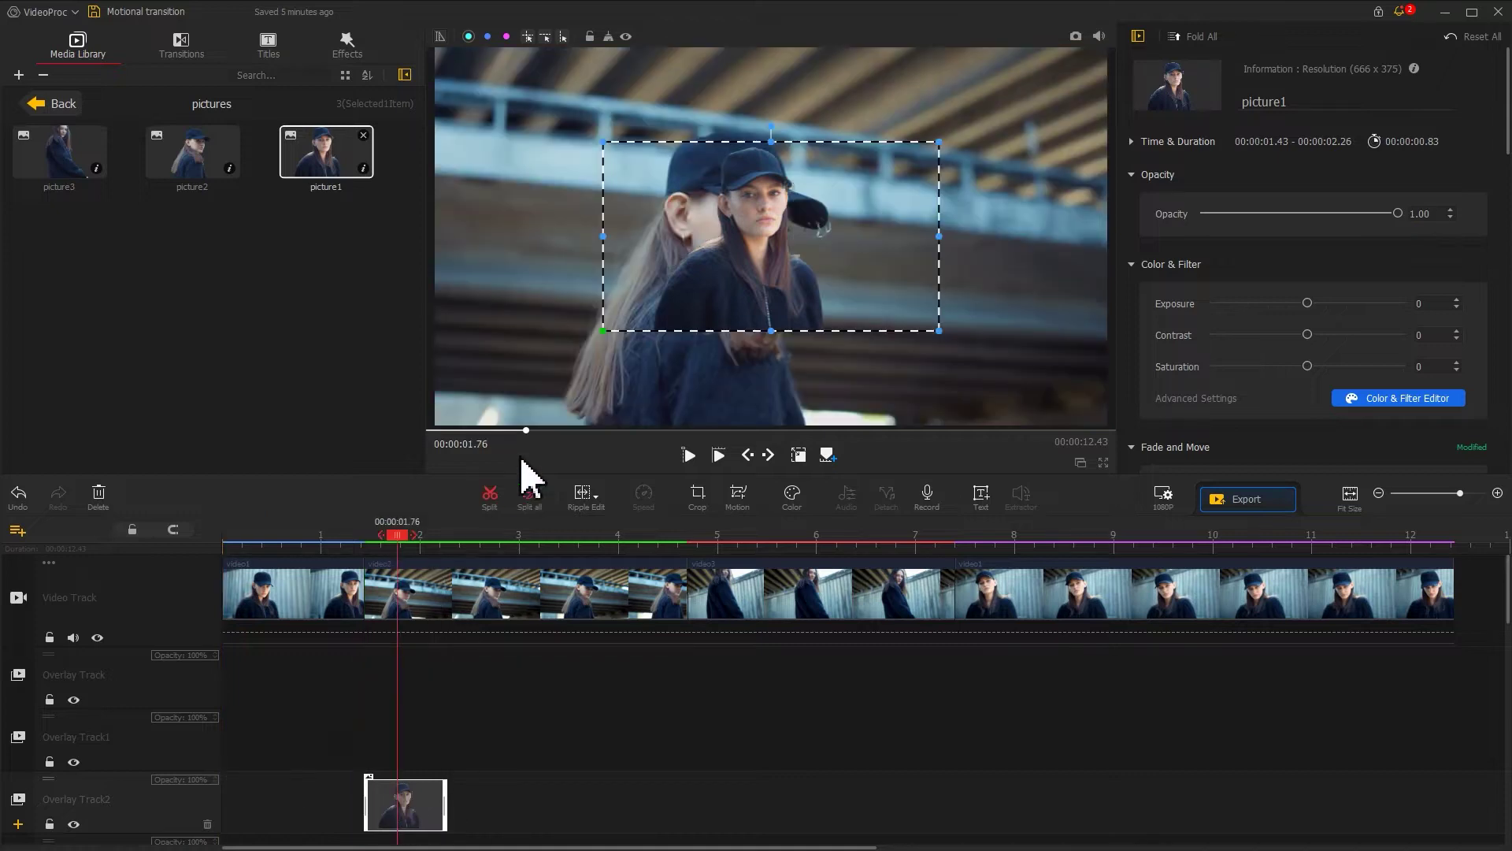
{"action": "left_click_drag", "start_coordinate": [604, 331], "coordinate": [446, 407]}
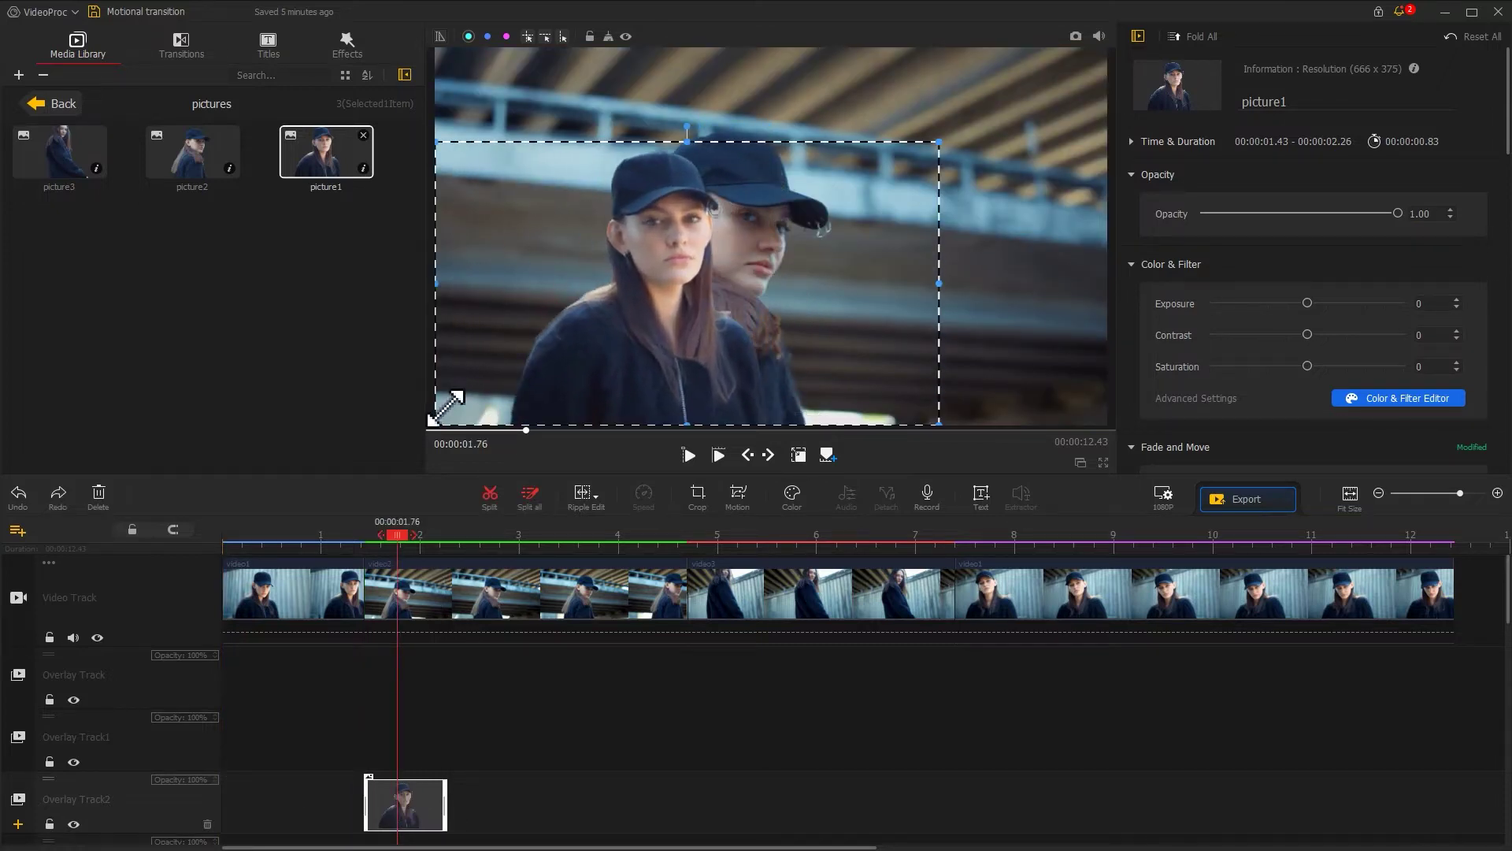
{"action": "left_click_drag", "start_coordinate": [939, 143], "coordinate": [1099, 53]}
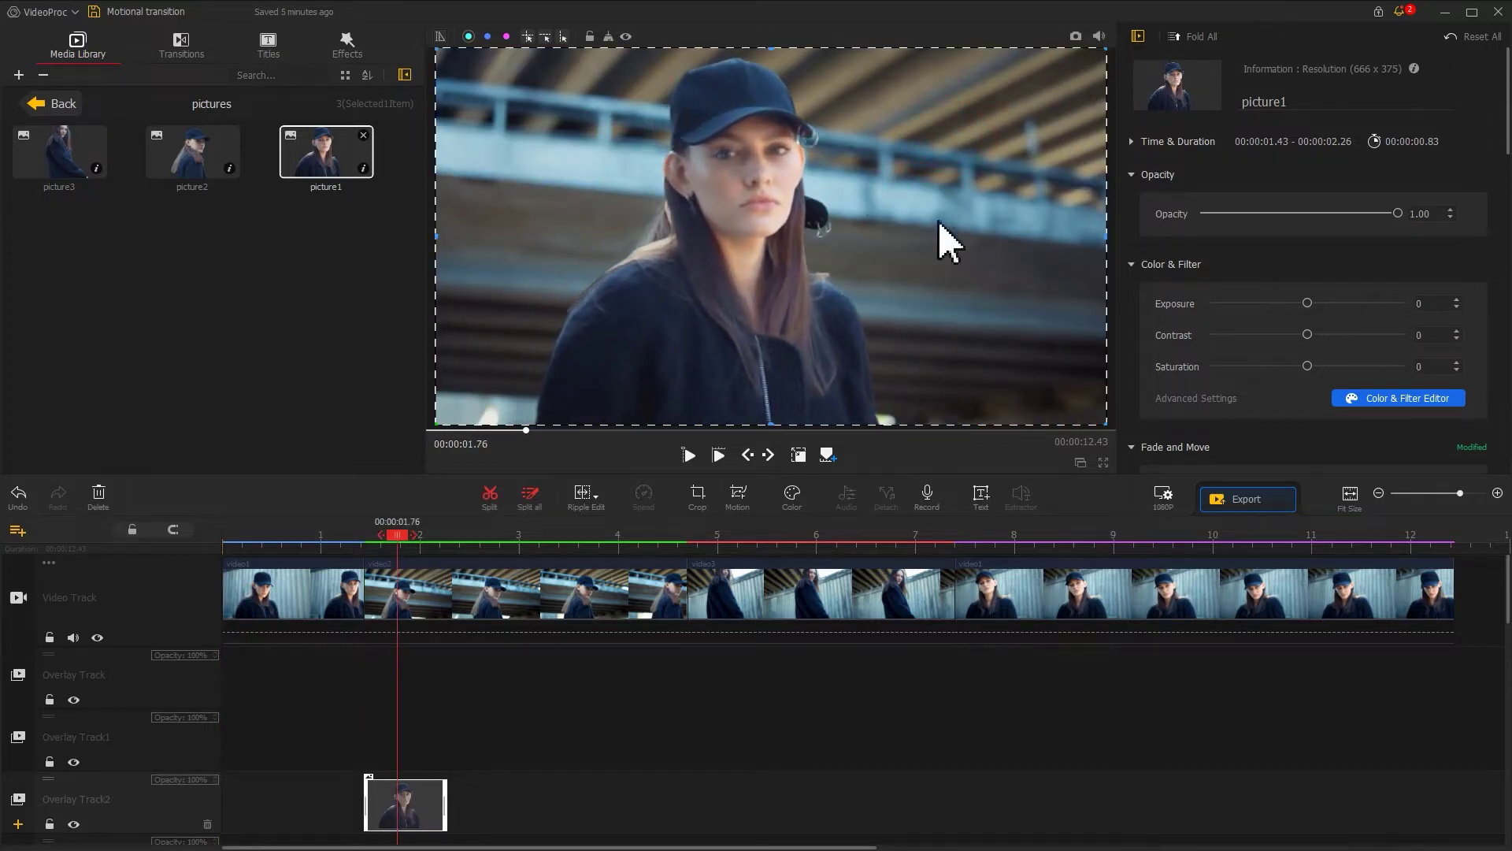
{"action": "left_click", "coordinate": [806, 456]}
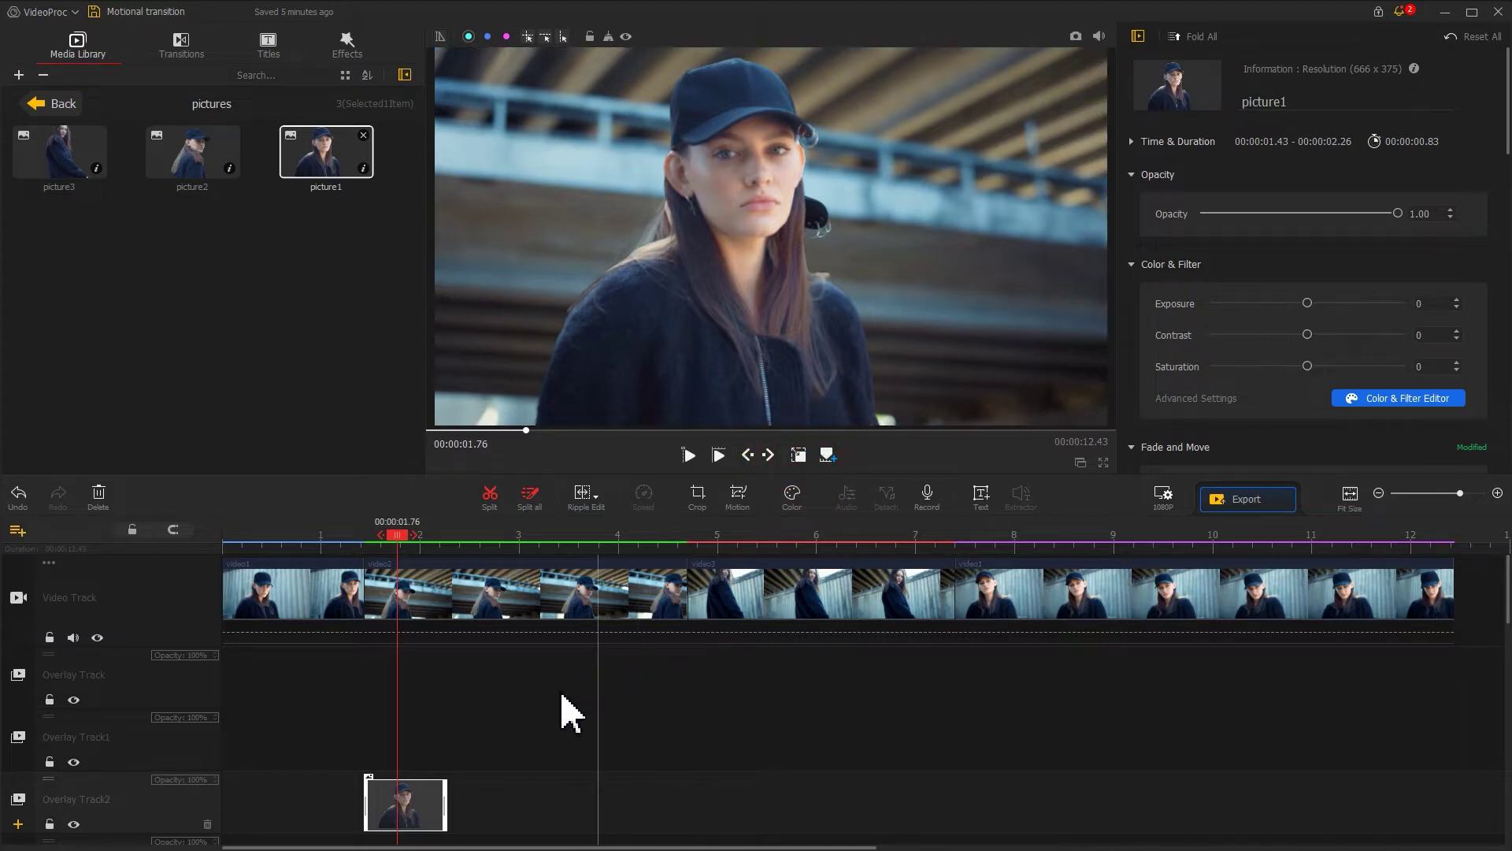
{"action": "left_click_drag", "start_coordinate": [445, 801], "coordinate": [586, 784]}
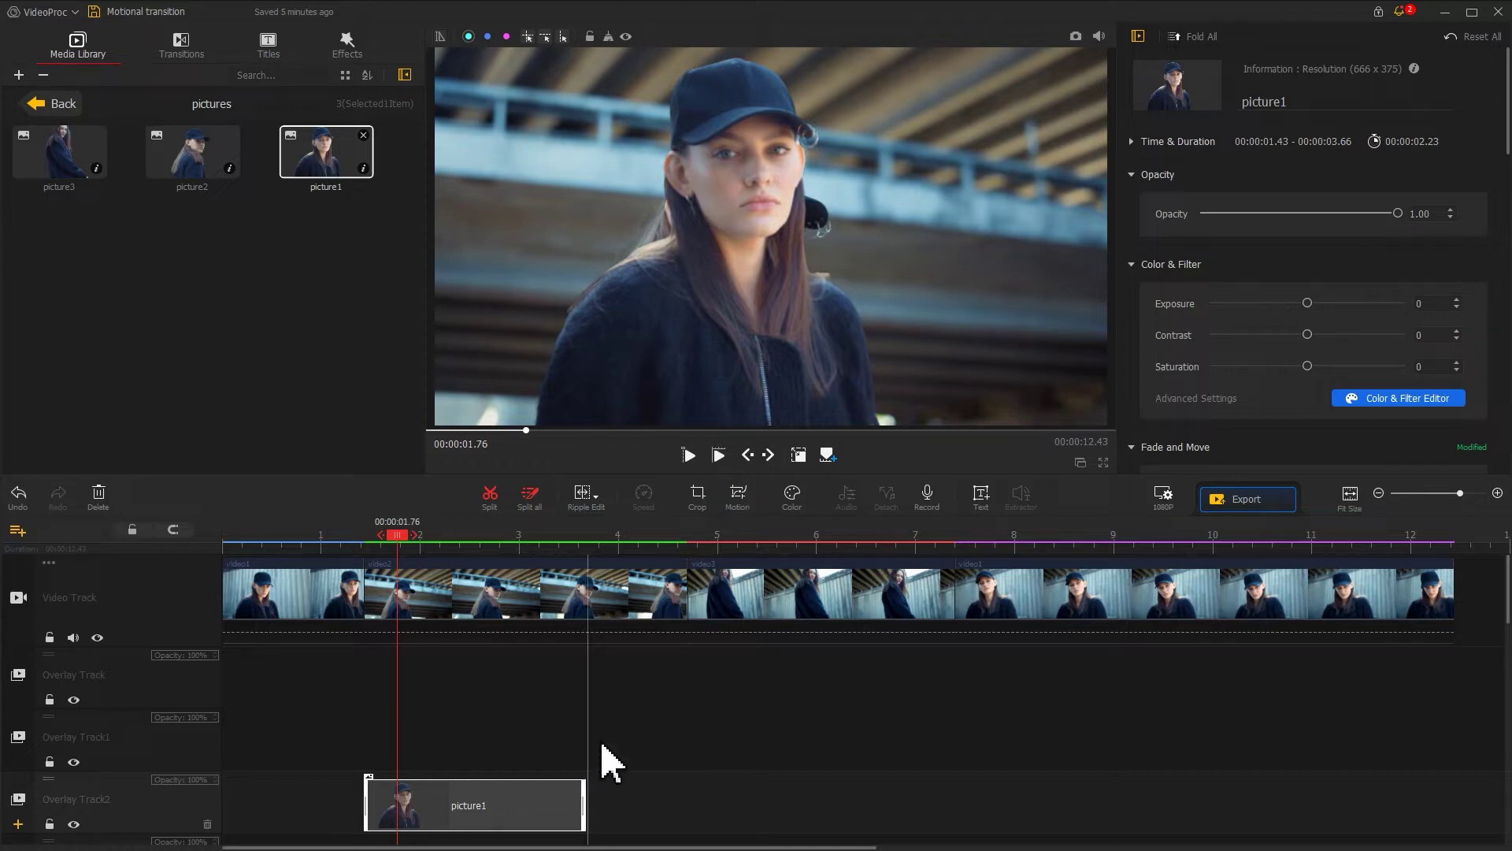
{"action": "left_click", "coordinate": [748, 520]}
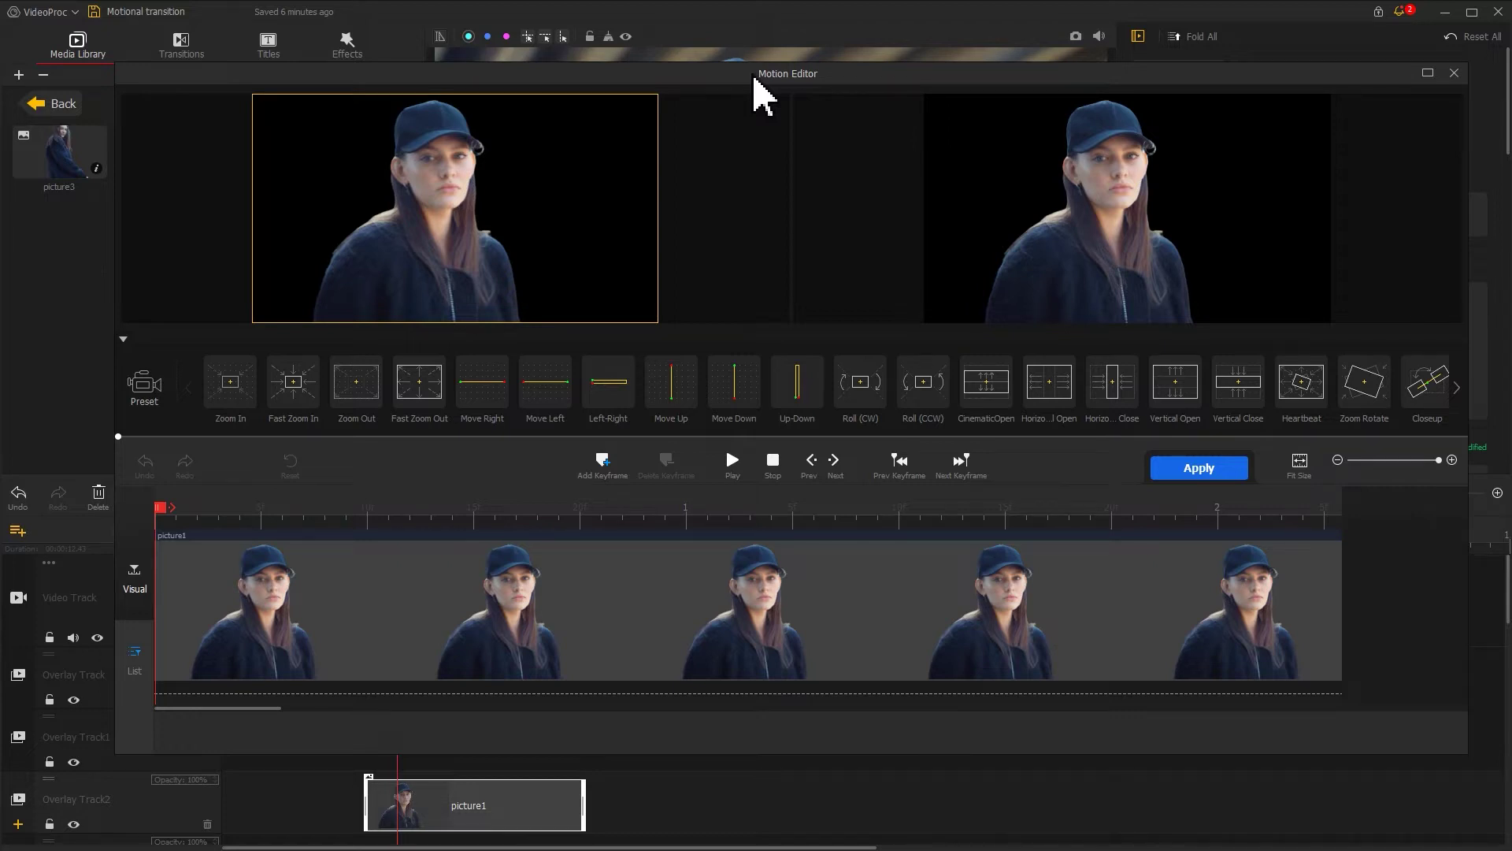
- Add keyframes at 0 s with the full 666x375 frame and at 0.76 s shifted left
{"action": "left_click", "coordinate": [602, 464]}
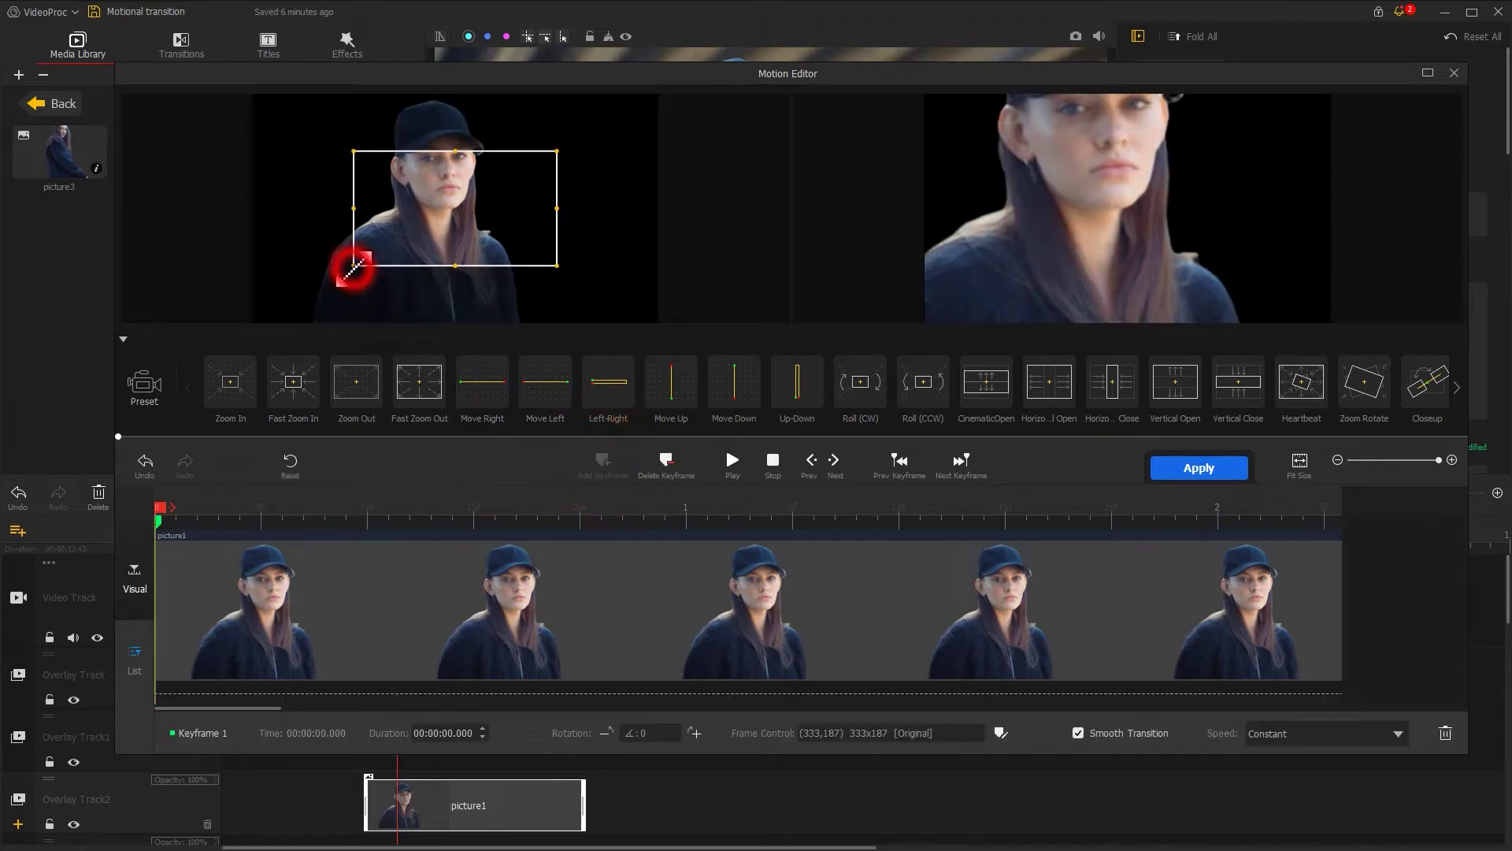
{"action": "left_click_drag", "start_coordinate": [354, 269], "coordinate": [254, 322]}
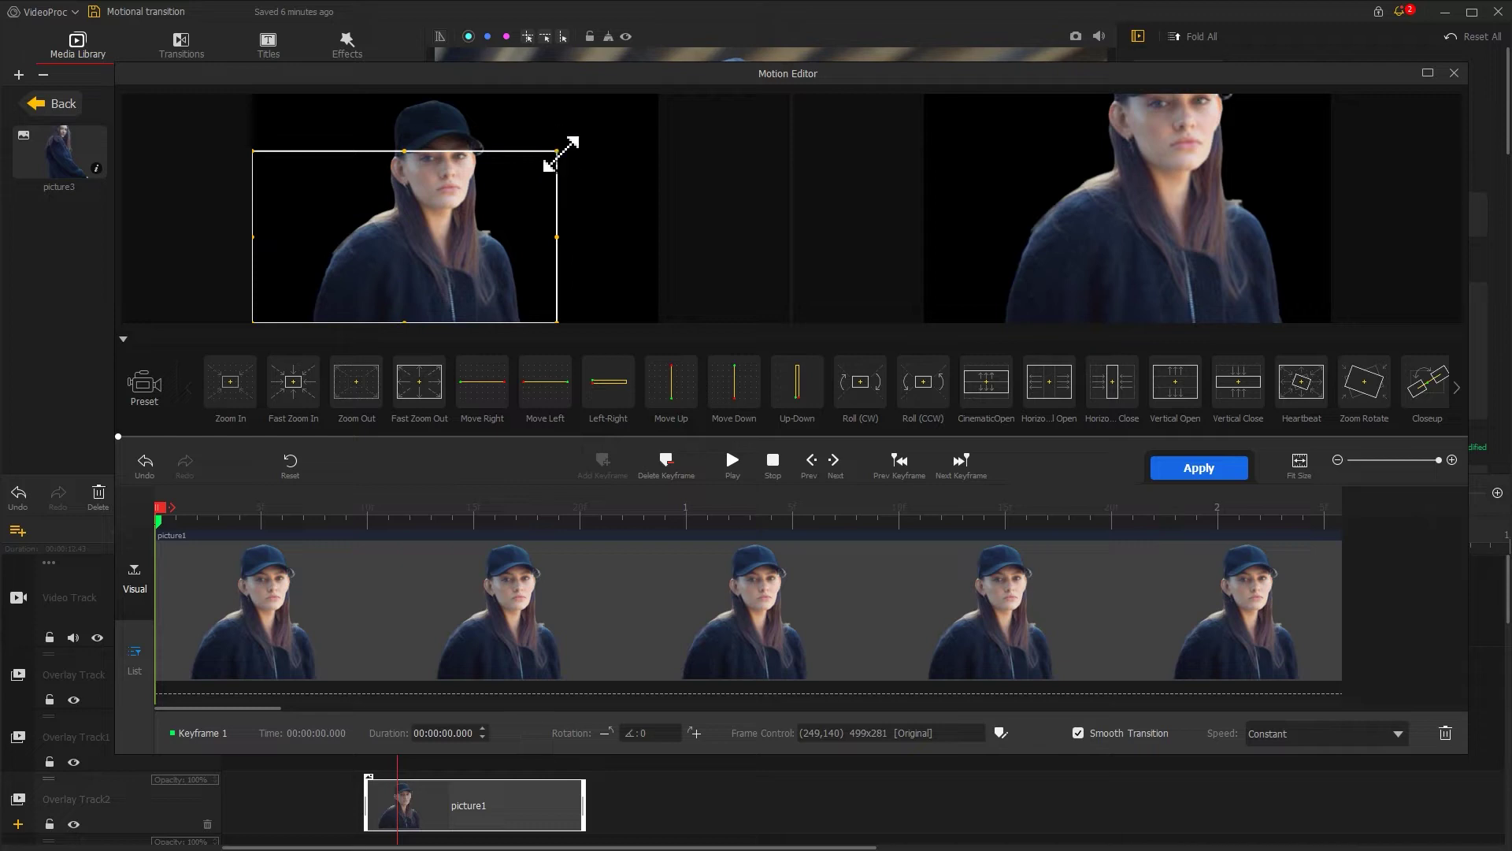
{"action": "left_click_drag", "start_coordinate": [560, 154], "coordinate": [663, 117]}
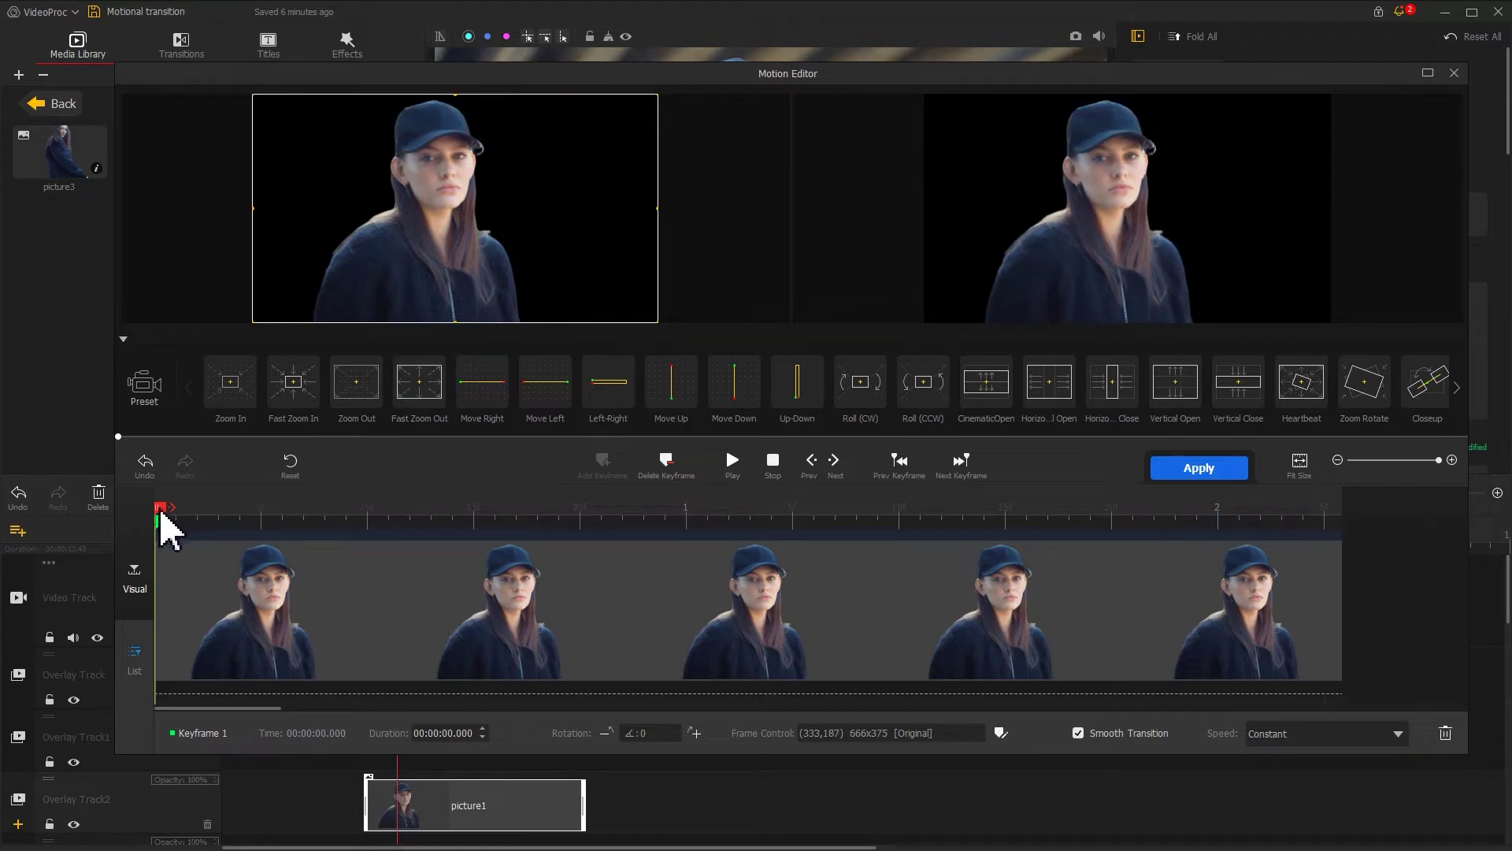
{"action": "left_click_drag", "start_coordinate": [160, 513], "coordinate": [570, 513]}
{"action": "left_click", "coordinate": [605, 464]}
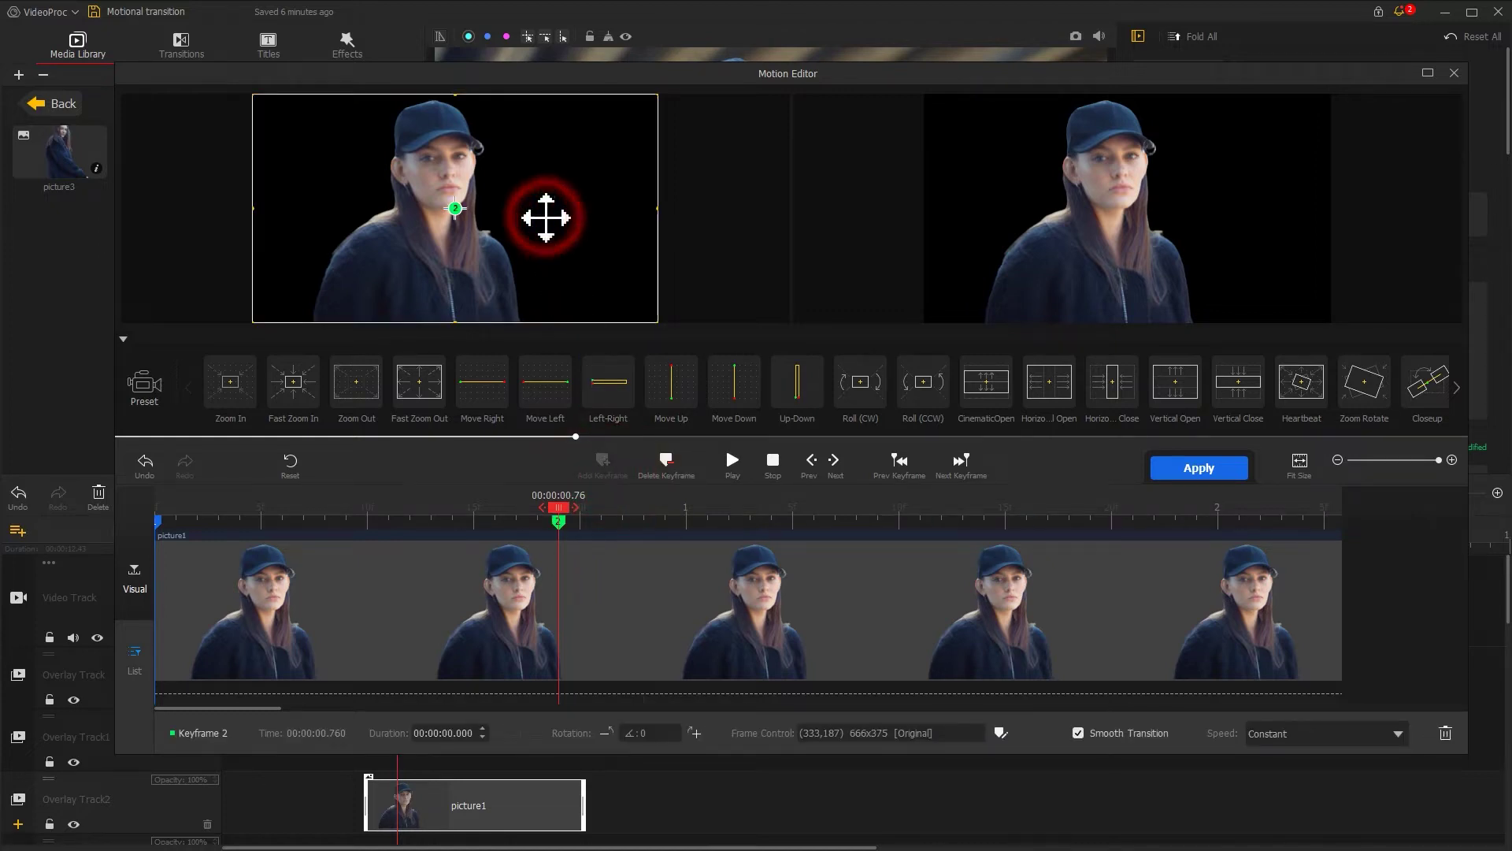
{"action": "left_click_drag", "start_coordinate": [541, 215], "coordinate": [421, 211]}
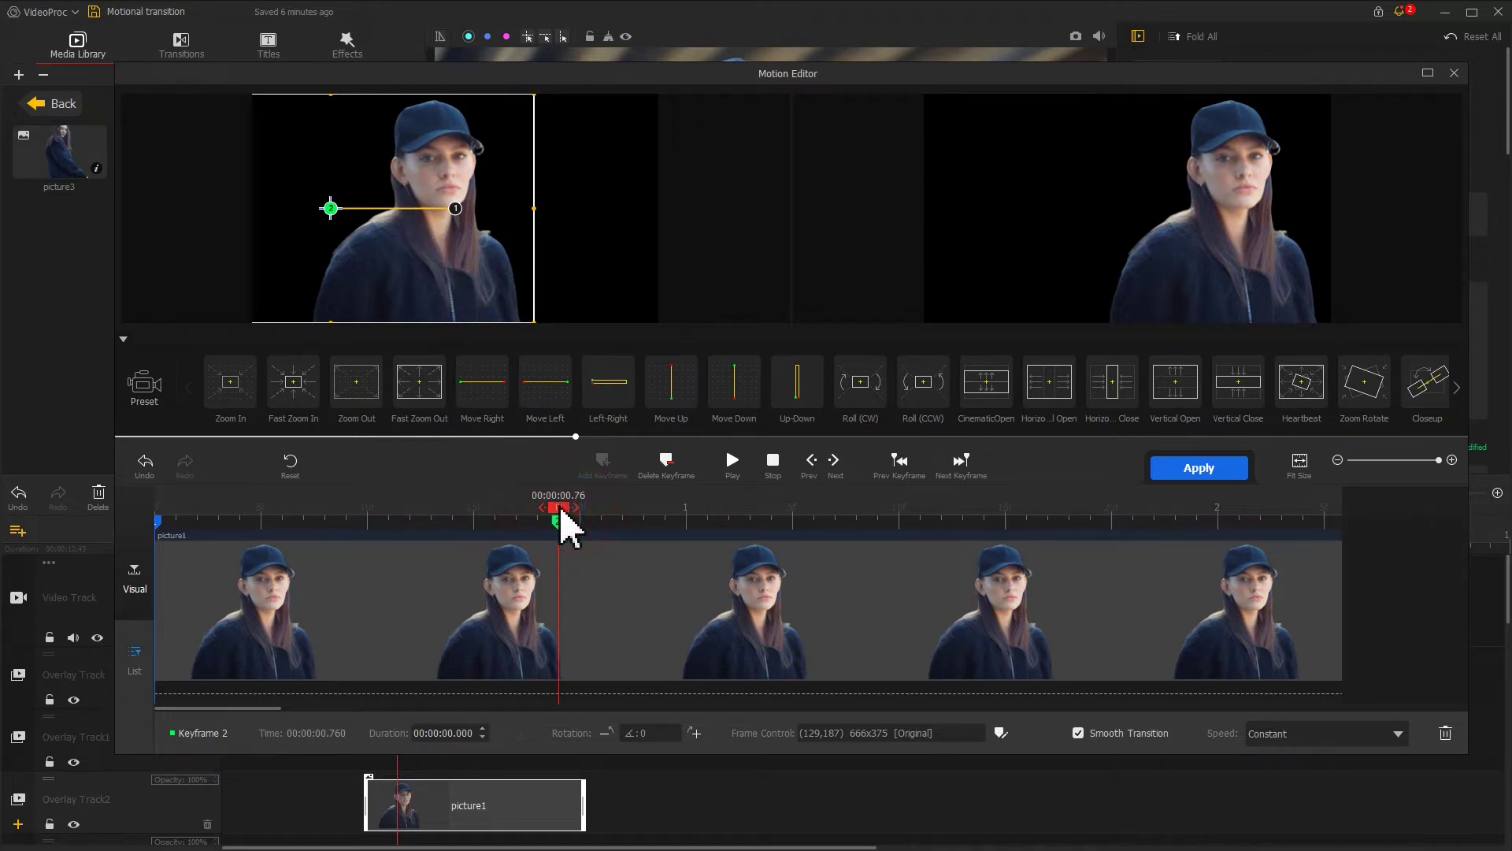
- Add keyframes at 1.44 s with the frame moved up and at the 2.23 s clip end
{"action": "left_click_drag", "start_coordinate": [563, 515], "coordinate": [931, 519]}
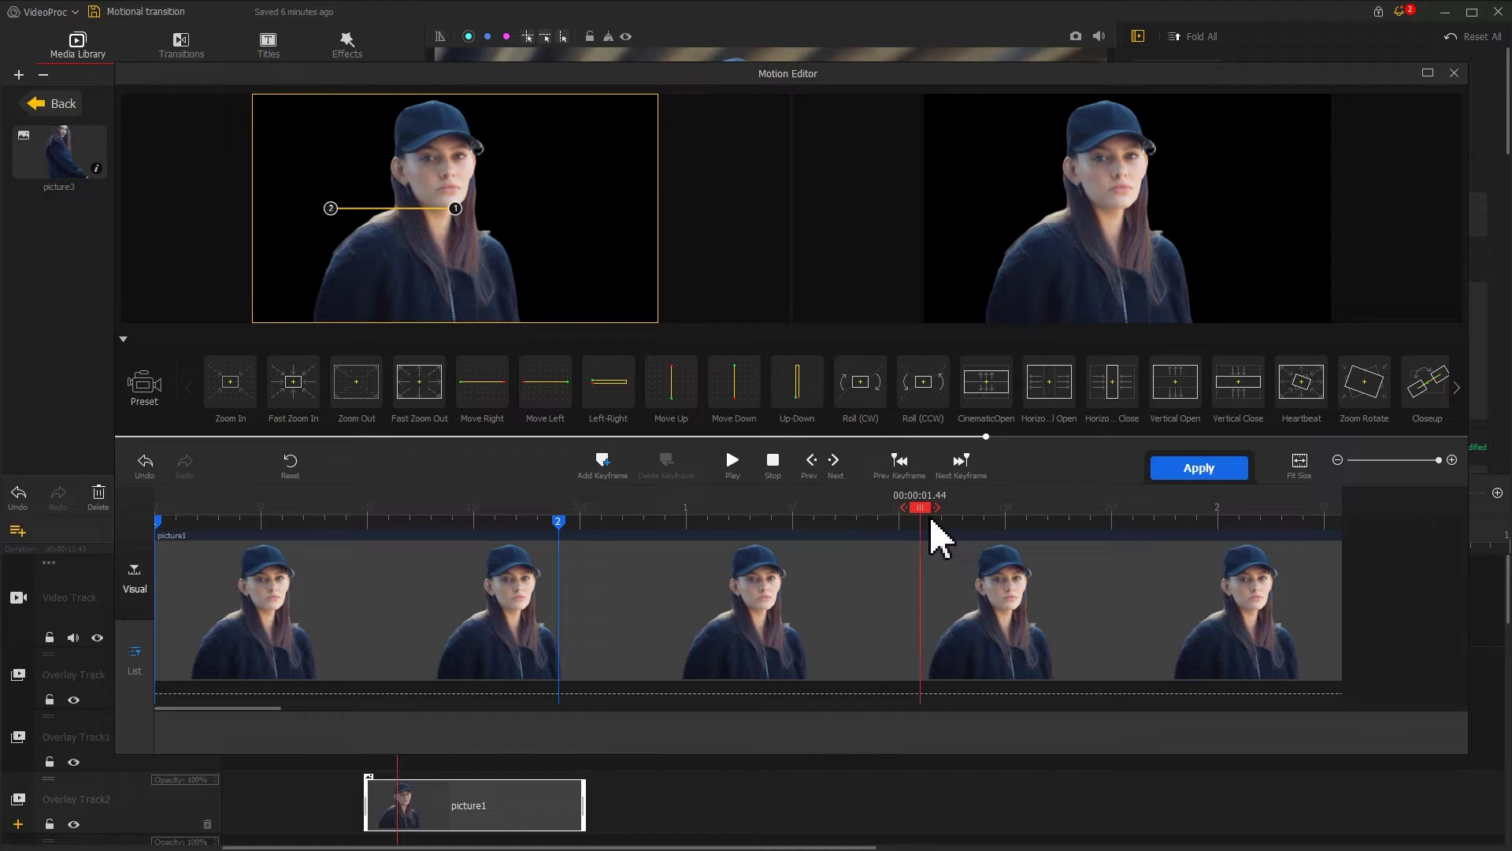
{"action": "left_click", "coordinate": [603, 465]}
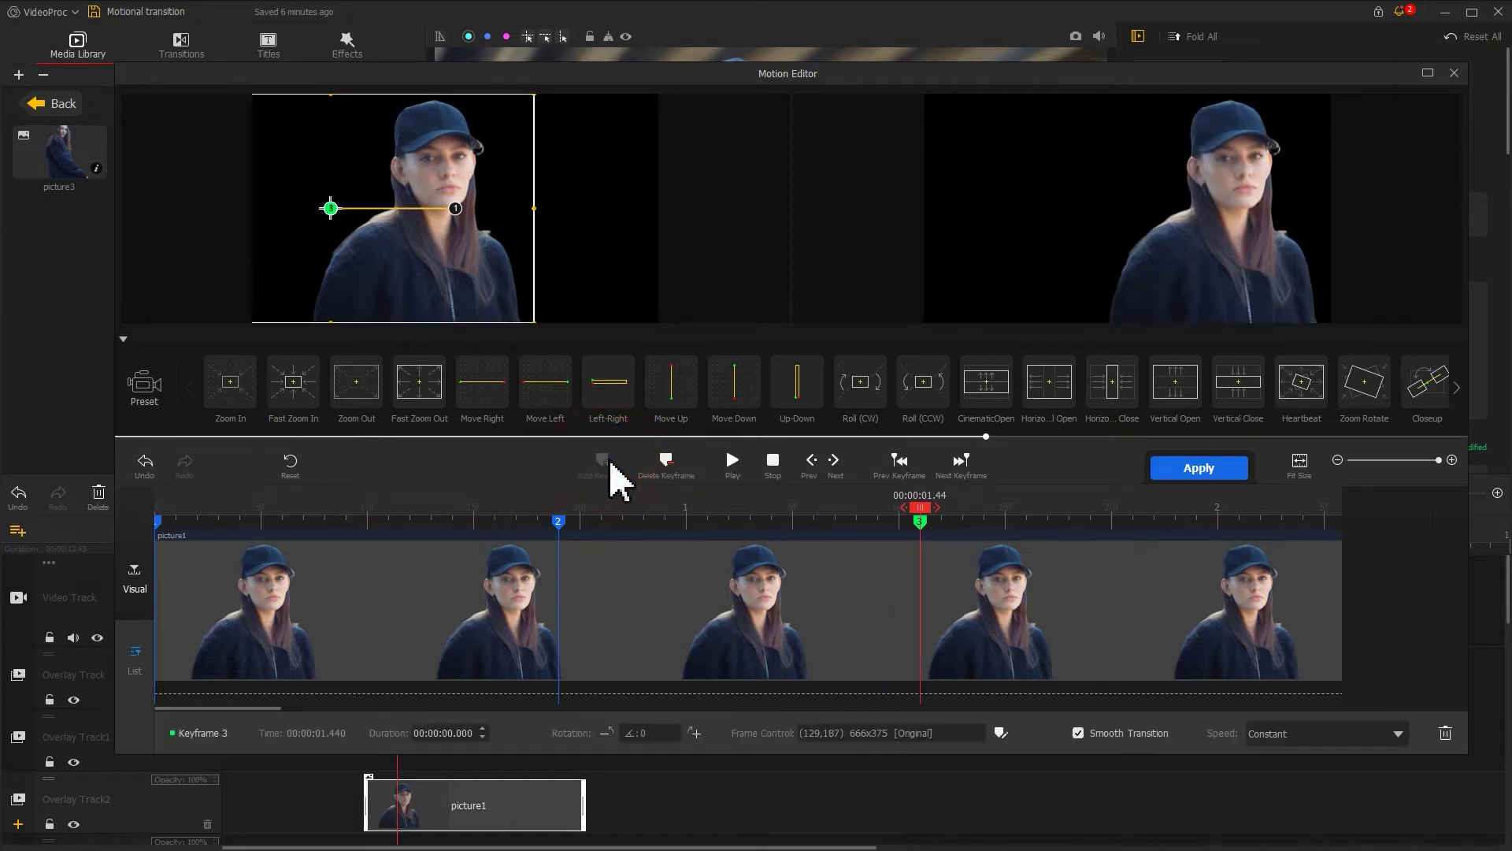
{"action": "left_click_drag", "start_coordinate": [416, 277], "coordinate": [432, 61]}
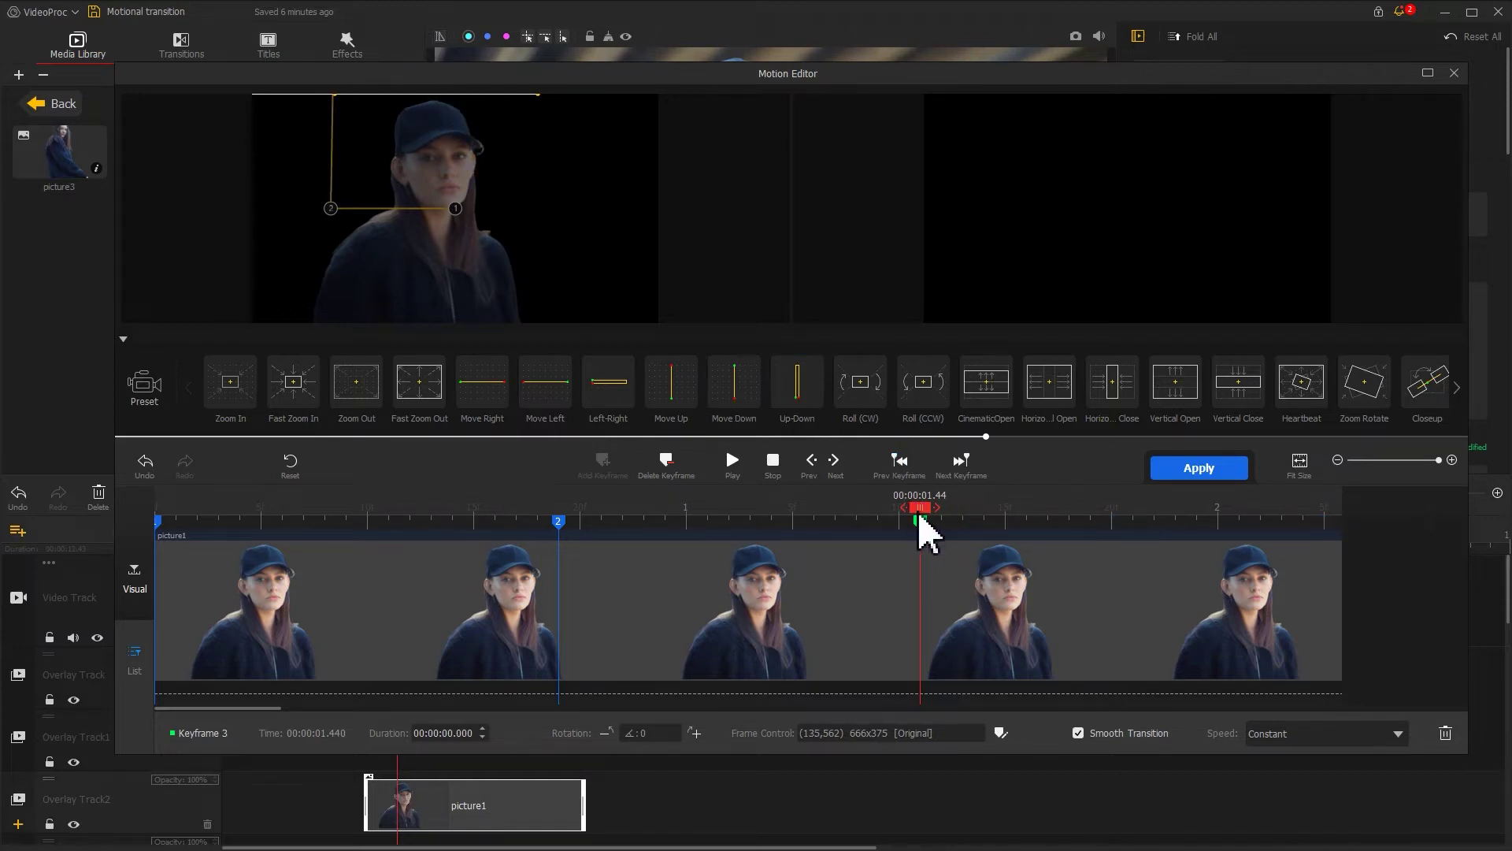
{"action": "left_click_drag", "start_coordinate": [920, 518], "coordinate": [1430, 534]}
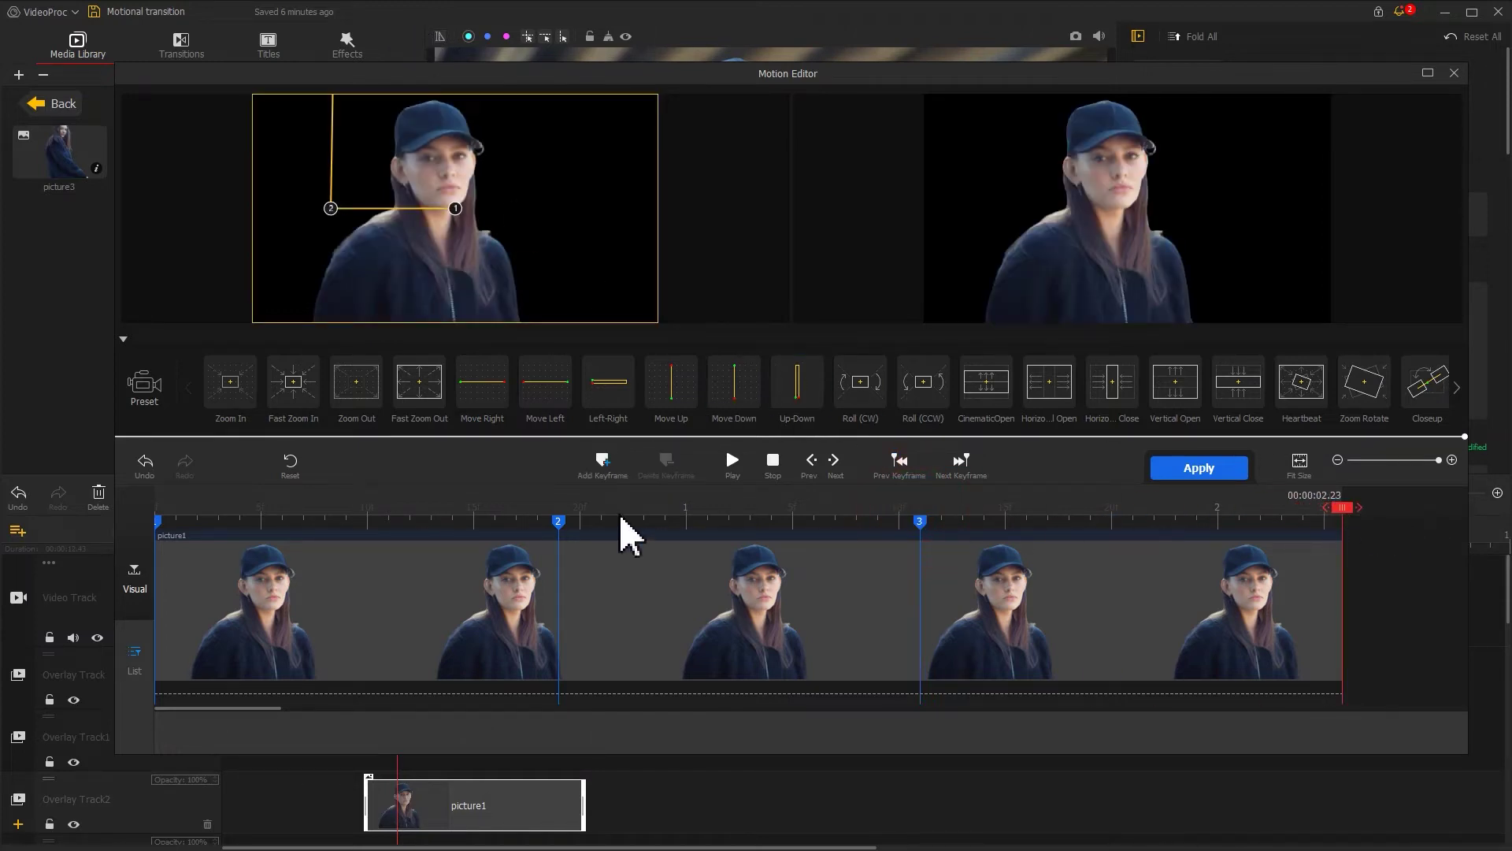
{"action": "left_click", "coordinate": [596, 472]}
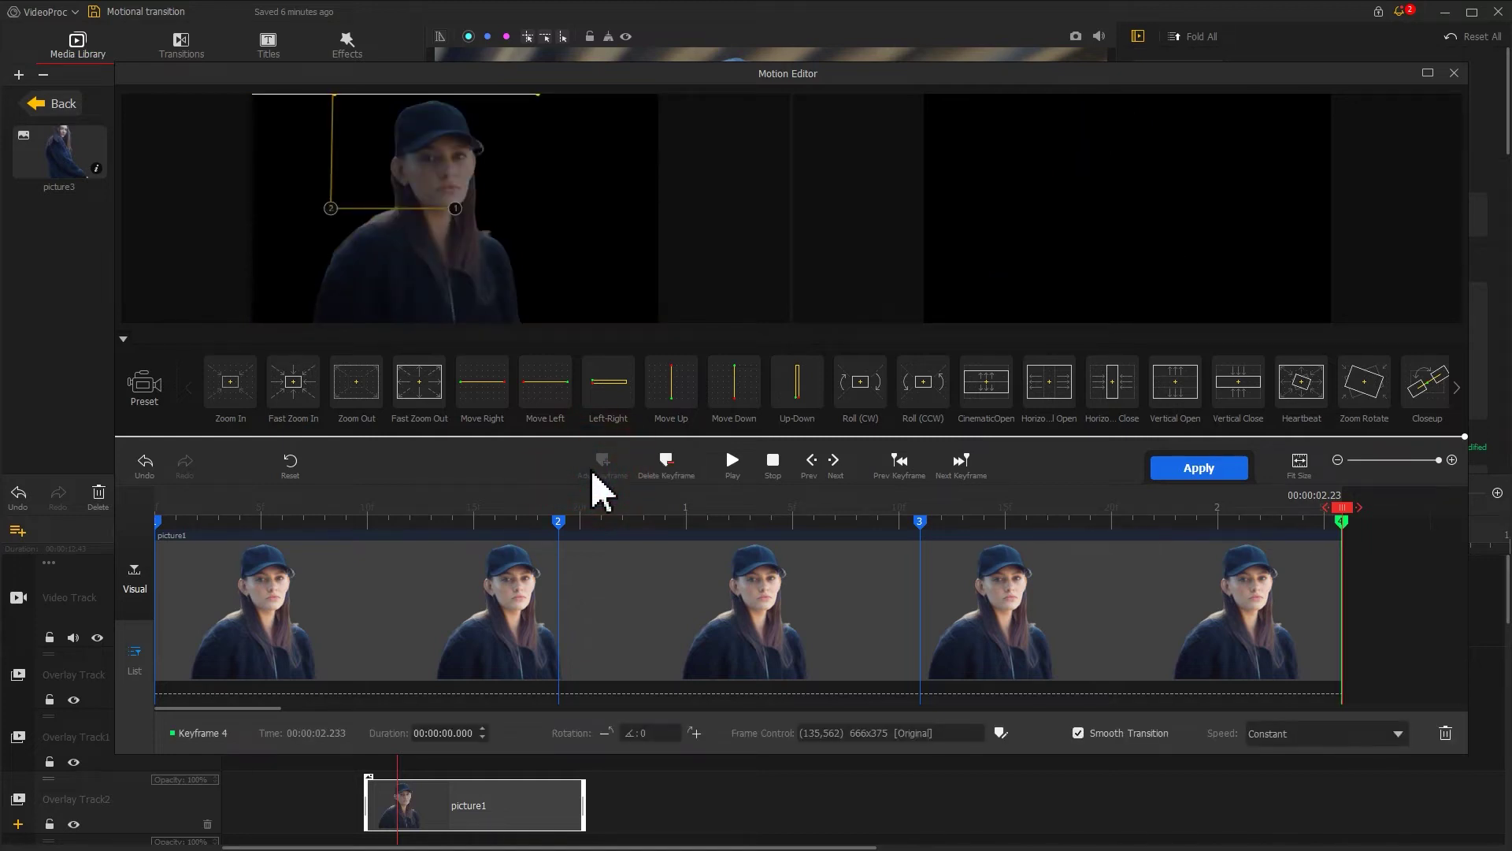
{"action": "left_click", "coordinate": [516, 434]}
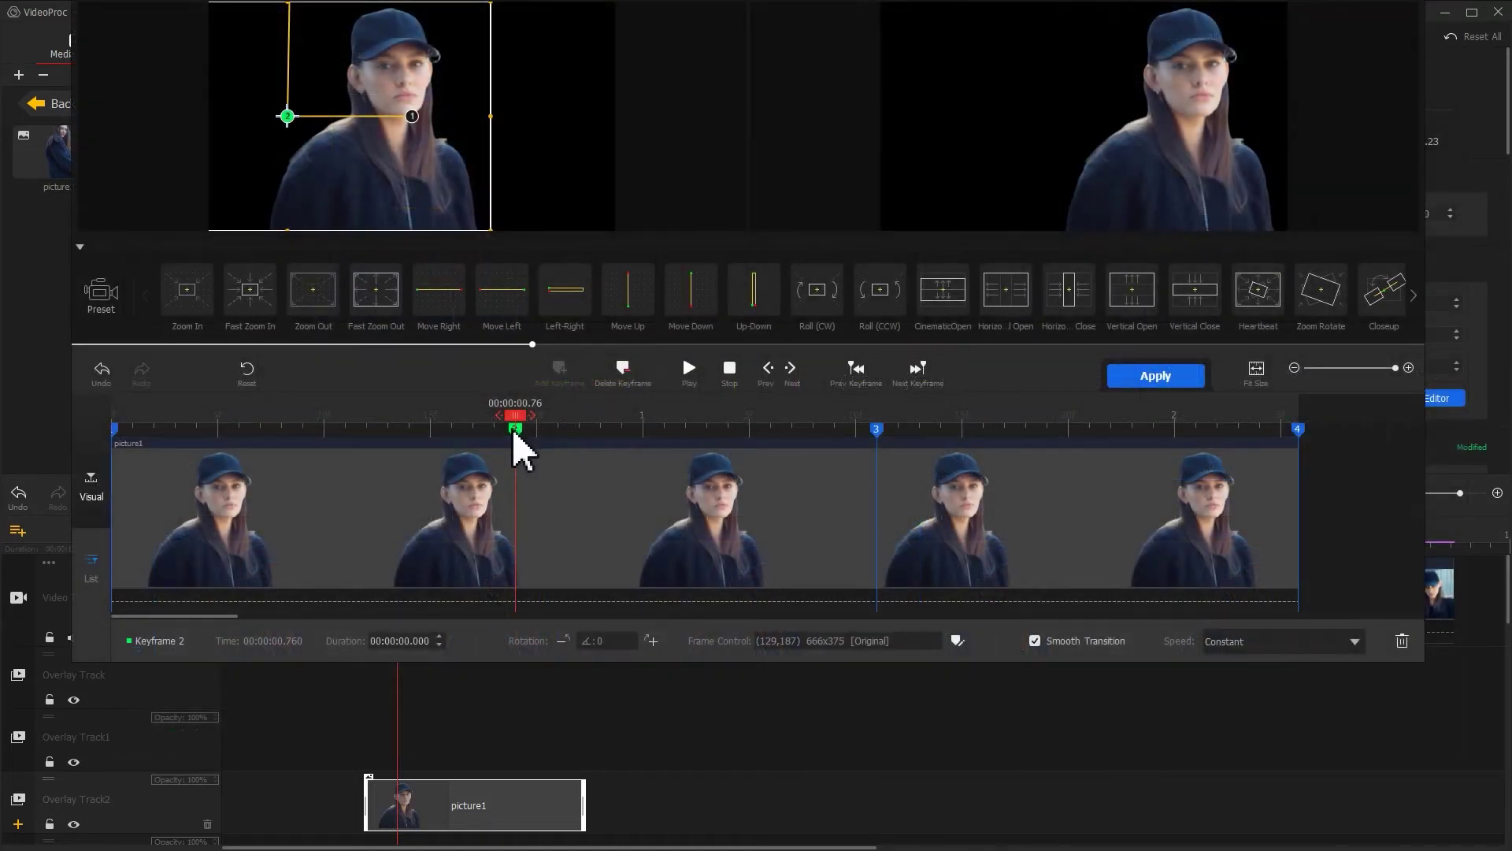
- Set keyframes 2 and 3 to Smooth Speed Up 2, preview, and apply the motion to picture1
{"action": "left_click", "coordinate": [1326, 644]}
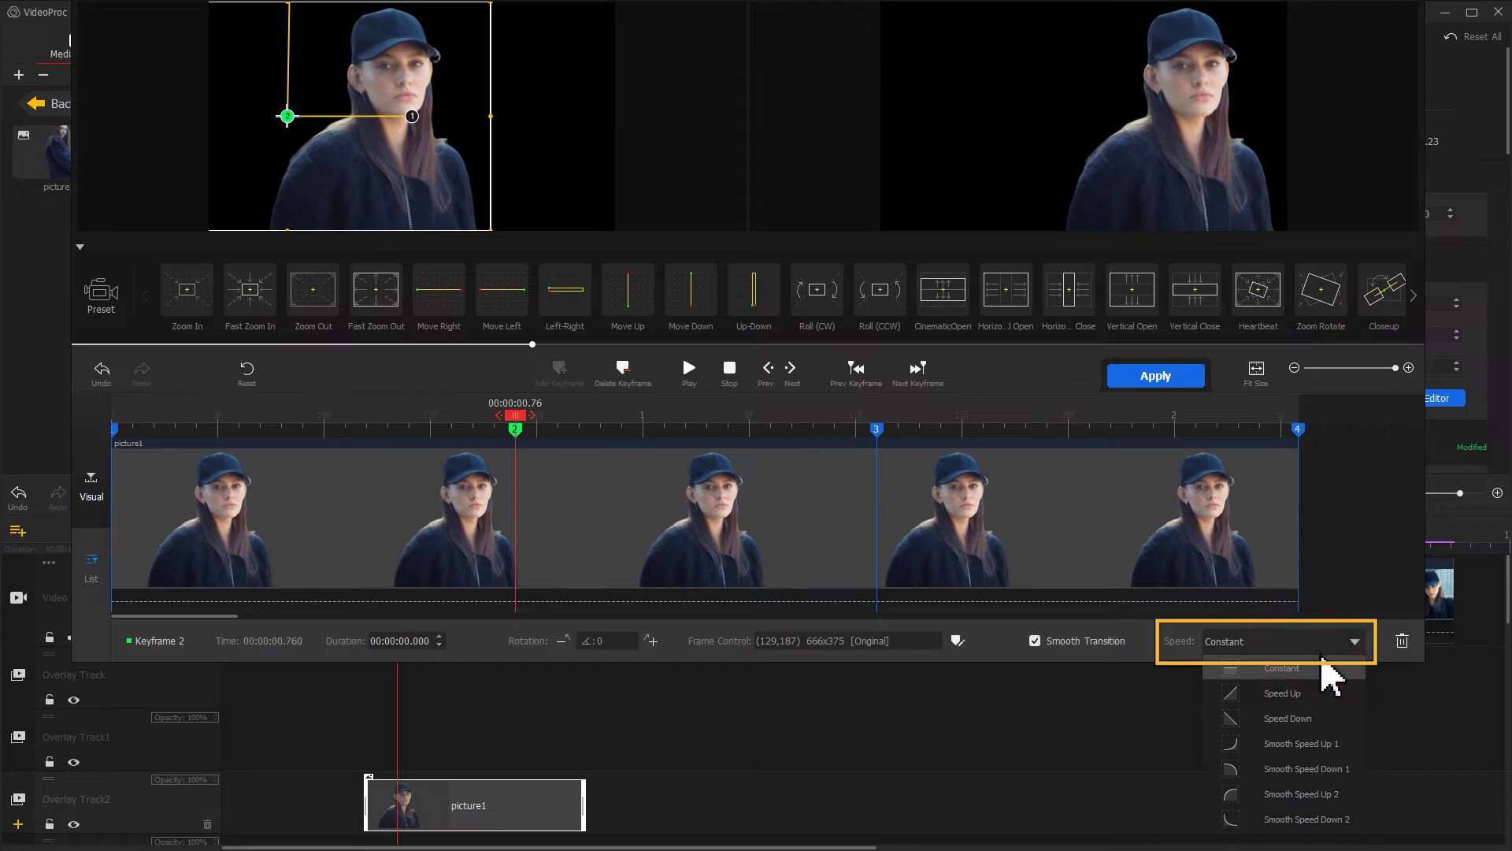
{"action": "left_click", "coordinate": [1323, 792]}
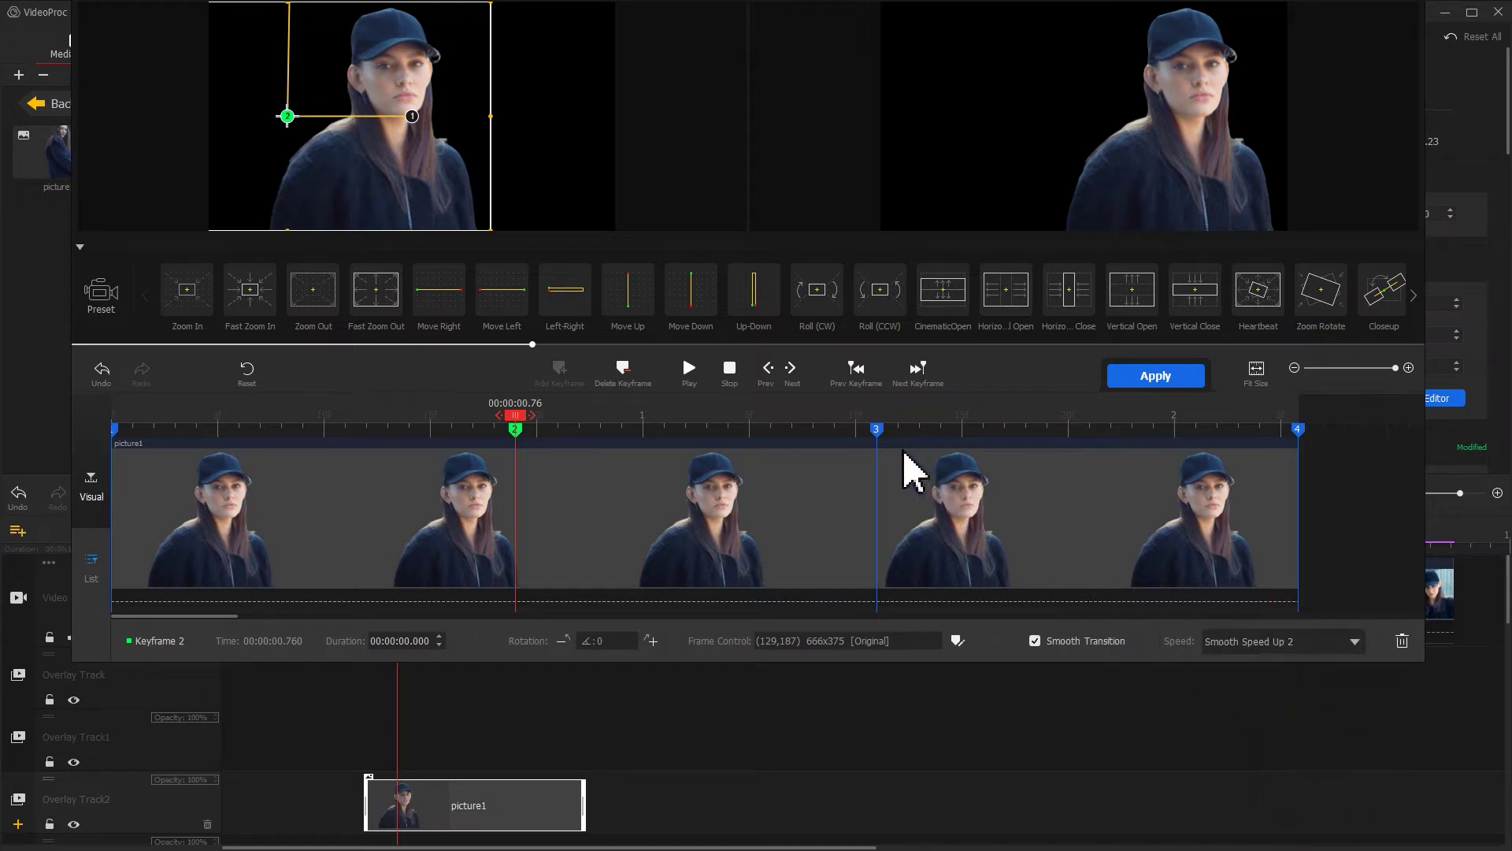
{"action": "left_click", "coordinate": [877, 430]}
{"action": "left_click", "coordinate": [1269, 646]}
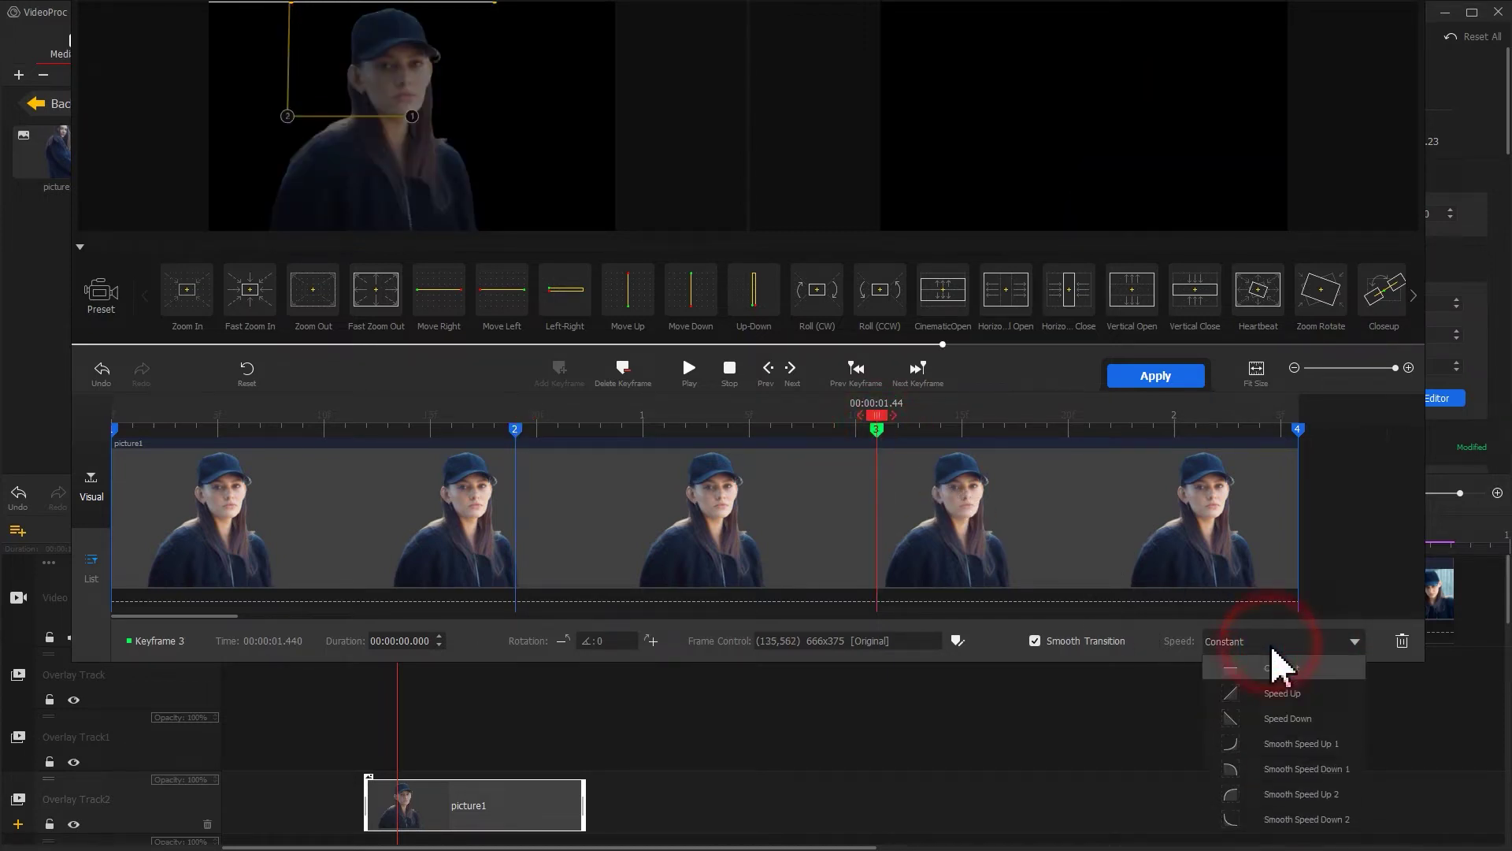
{"action": "left_click", "coordinate": [1292, 791]}
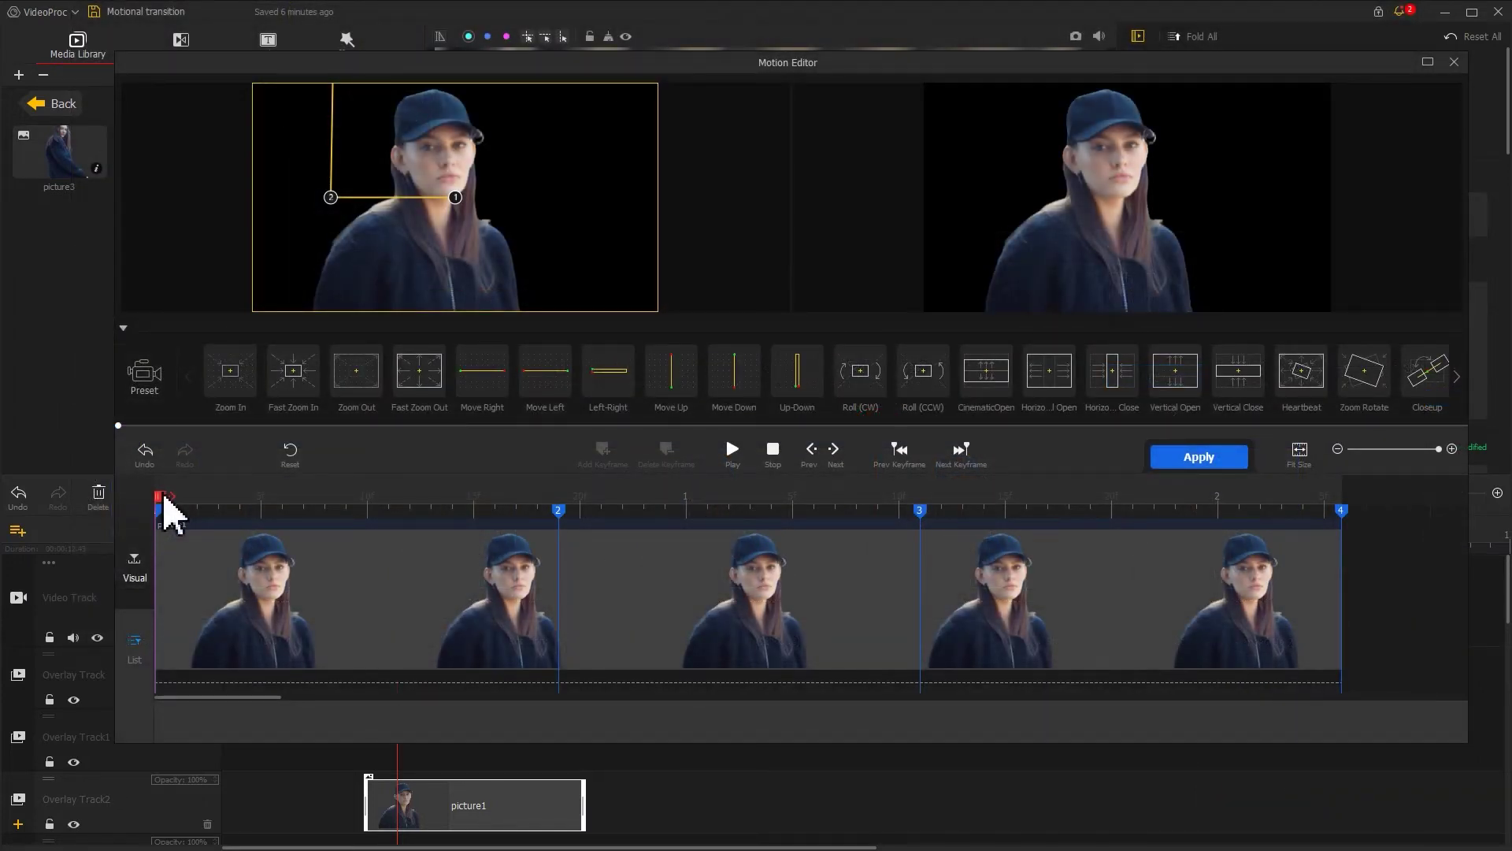
{"action": "key", "text": "space"}
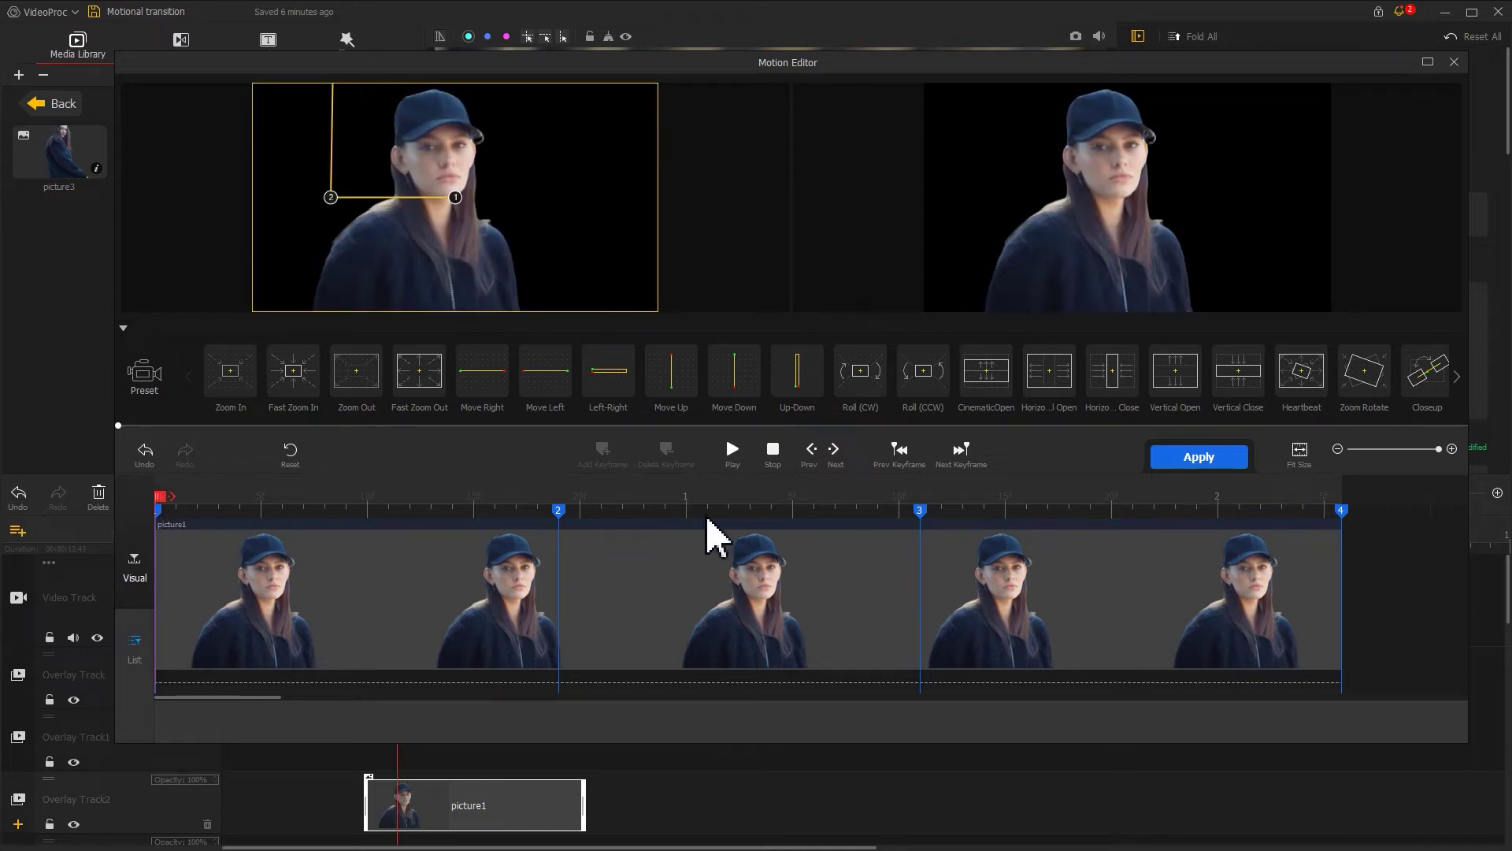
{"action": "left_click", "coordinate": [1158, 461]}
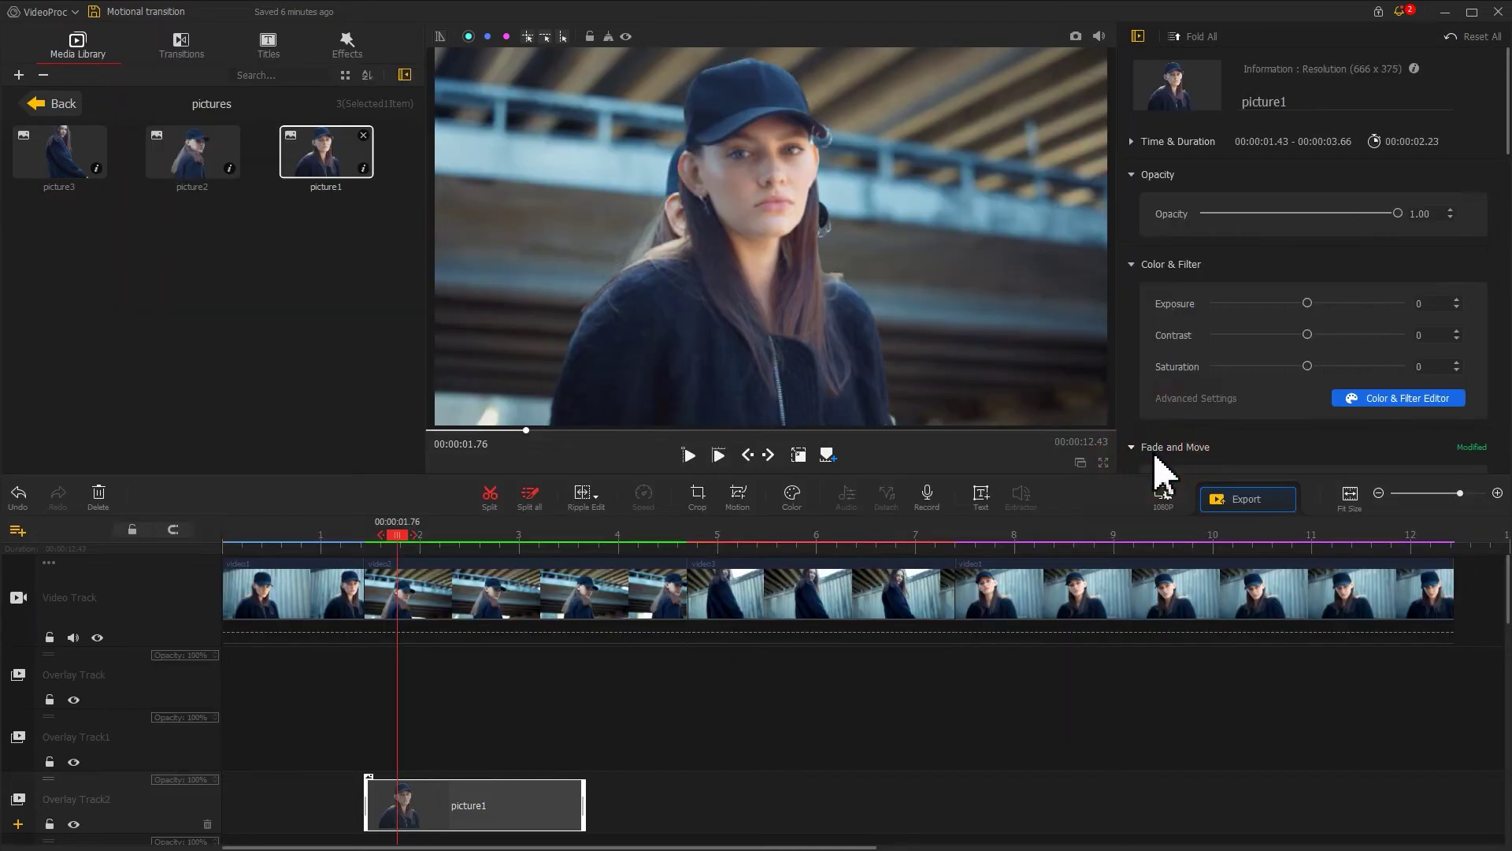
- Copy the picture1 clip and paste copies onto Overlay Track1 and Overlay Track
{"action": "left_click", "coordinate": [438, 803]}
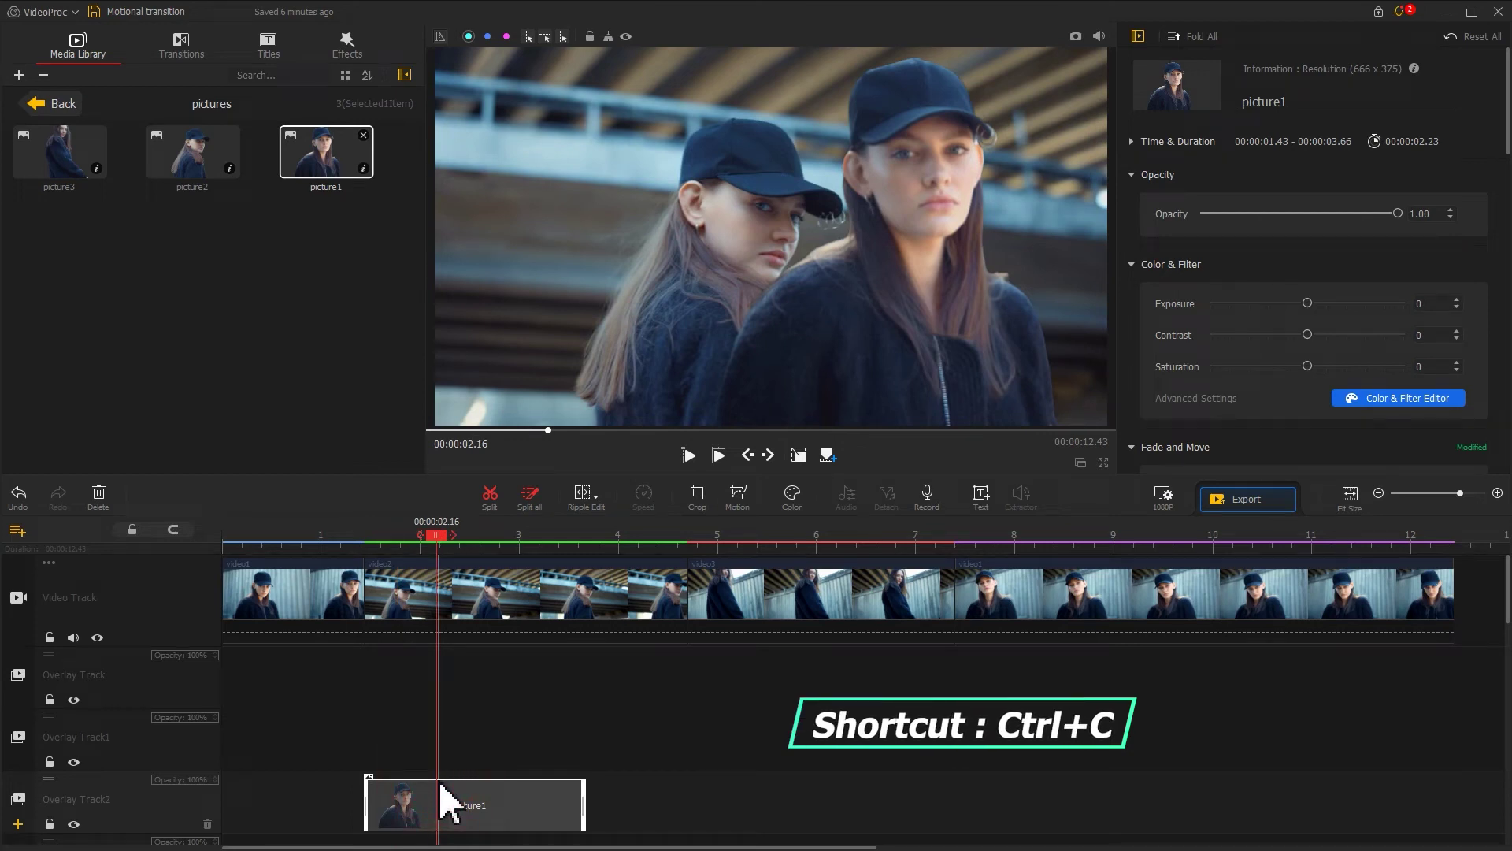
{"action": "right_click", "coordinate": [393, 736]}
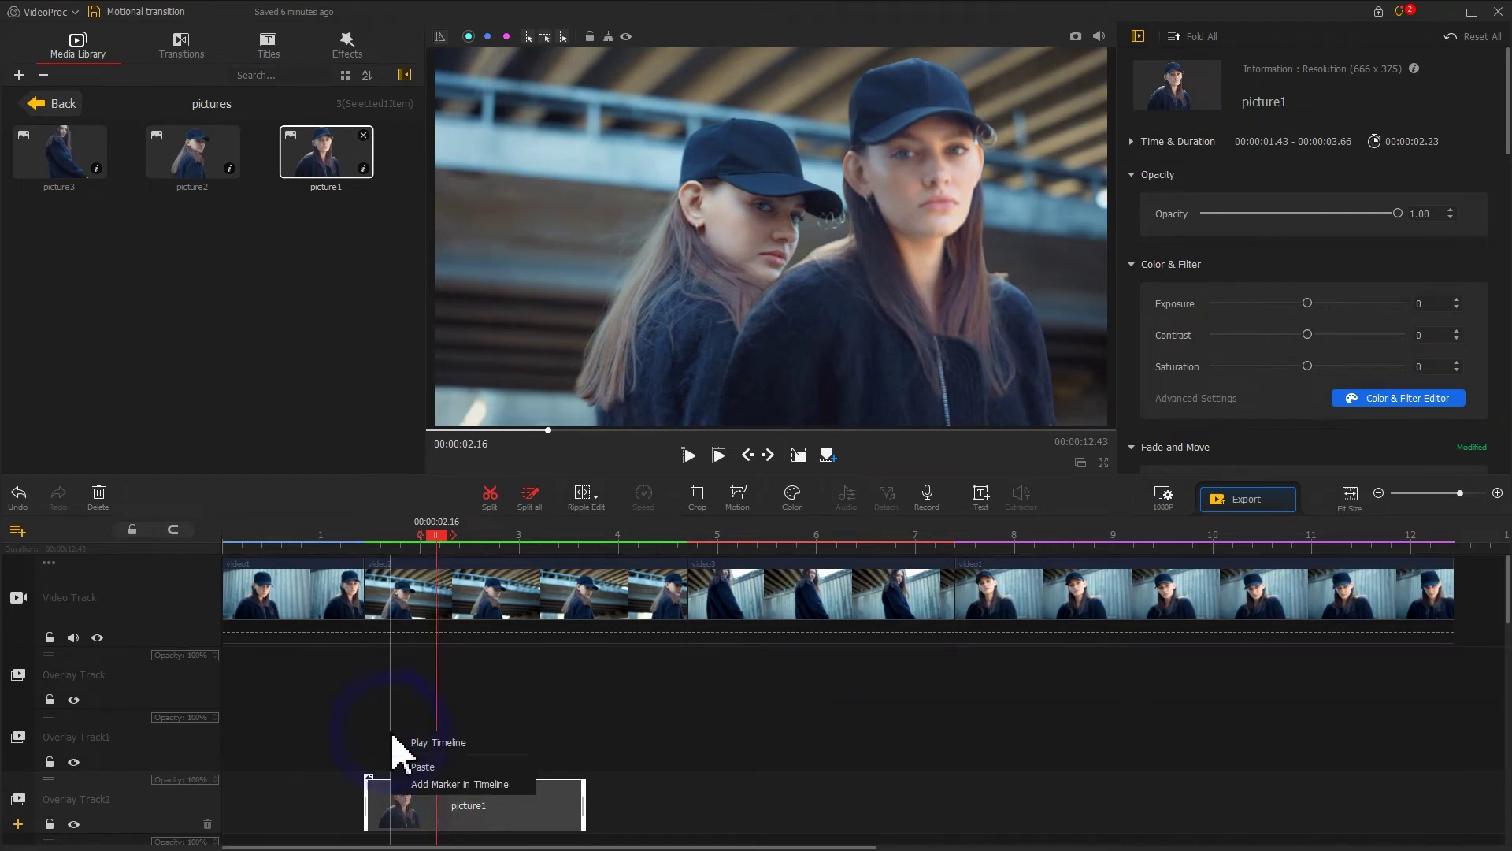
{"action": "left_click", "coordinate": [418, 766]}
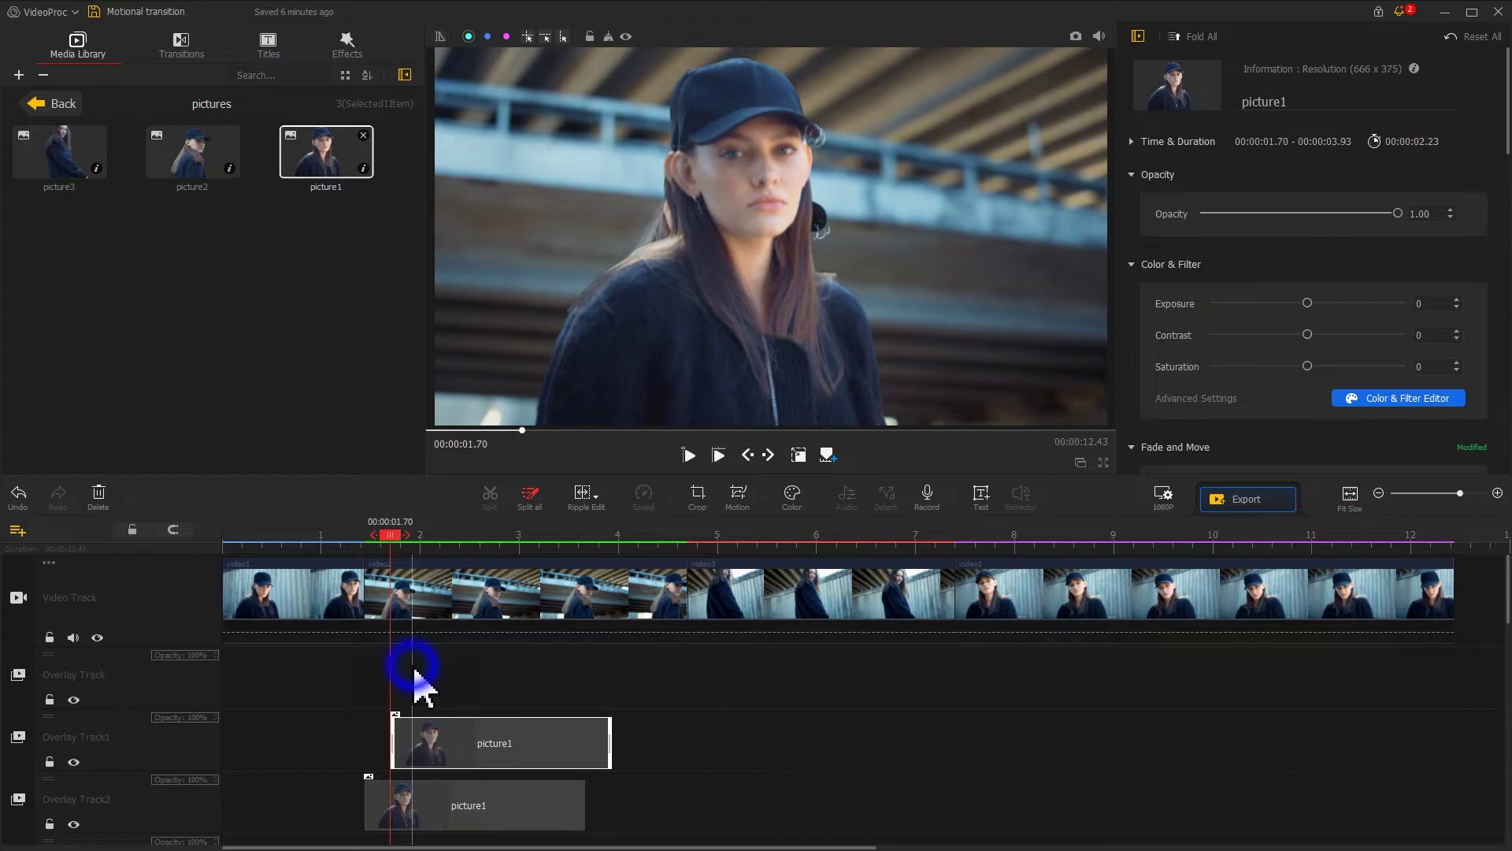
{"action": "right_click", "coordinate": [415, 673]}
{"action": "left_click", "coordinate": [433, 699]}
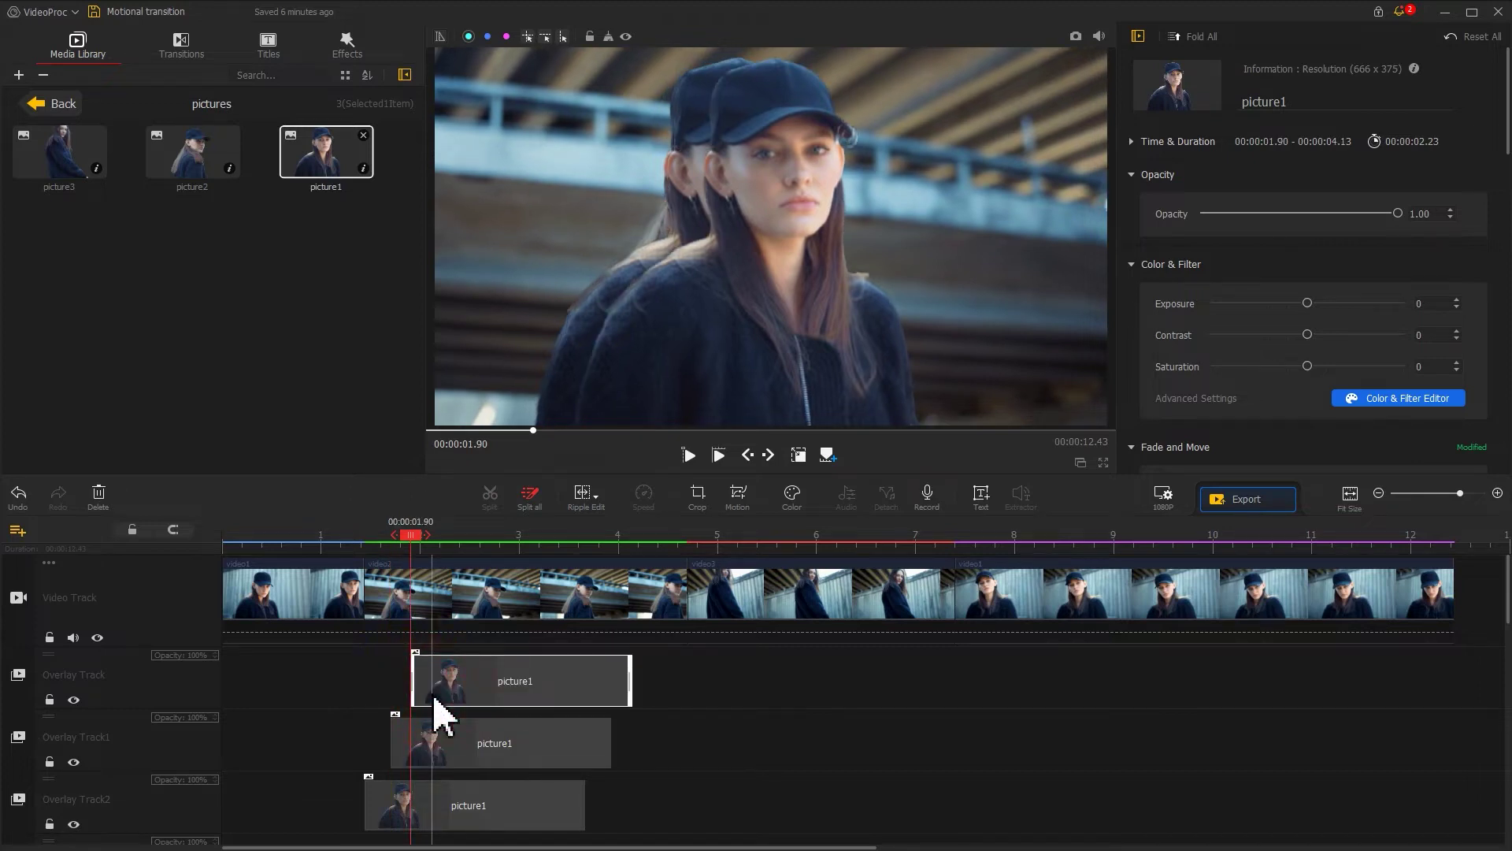
- Start the copies at 1.53 s and 1.66 s, and trim both to end at 3.66 s
{"action": "left_click", "coordinate": [375, 530]}
{"action": "left_click", "coordinate": [439, 745]}
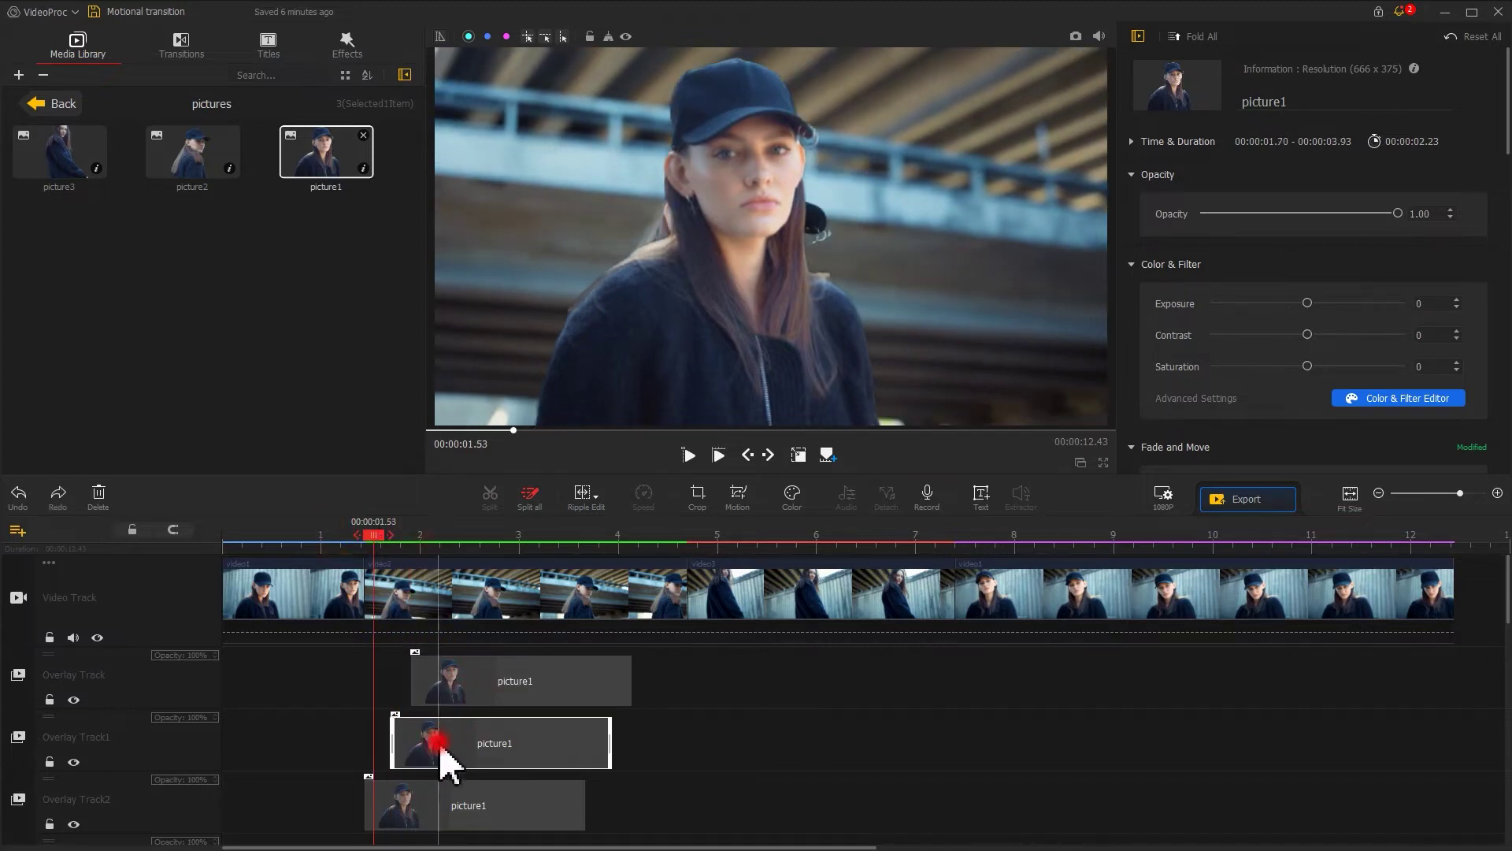
{"action": "left_click_drag", "start_coordinate": [441, 758], "coordinate": [424, 761]}
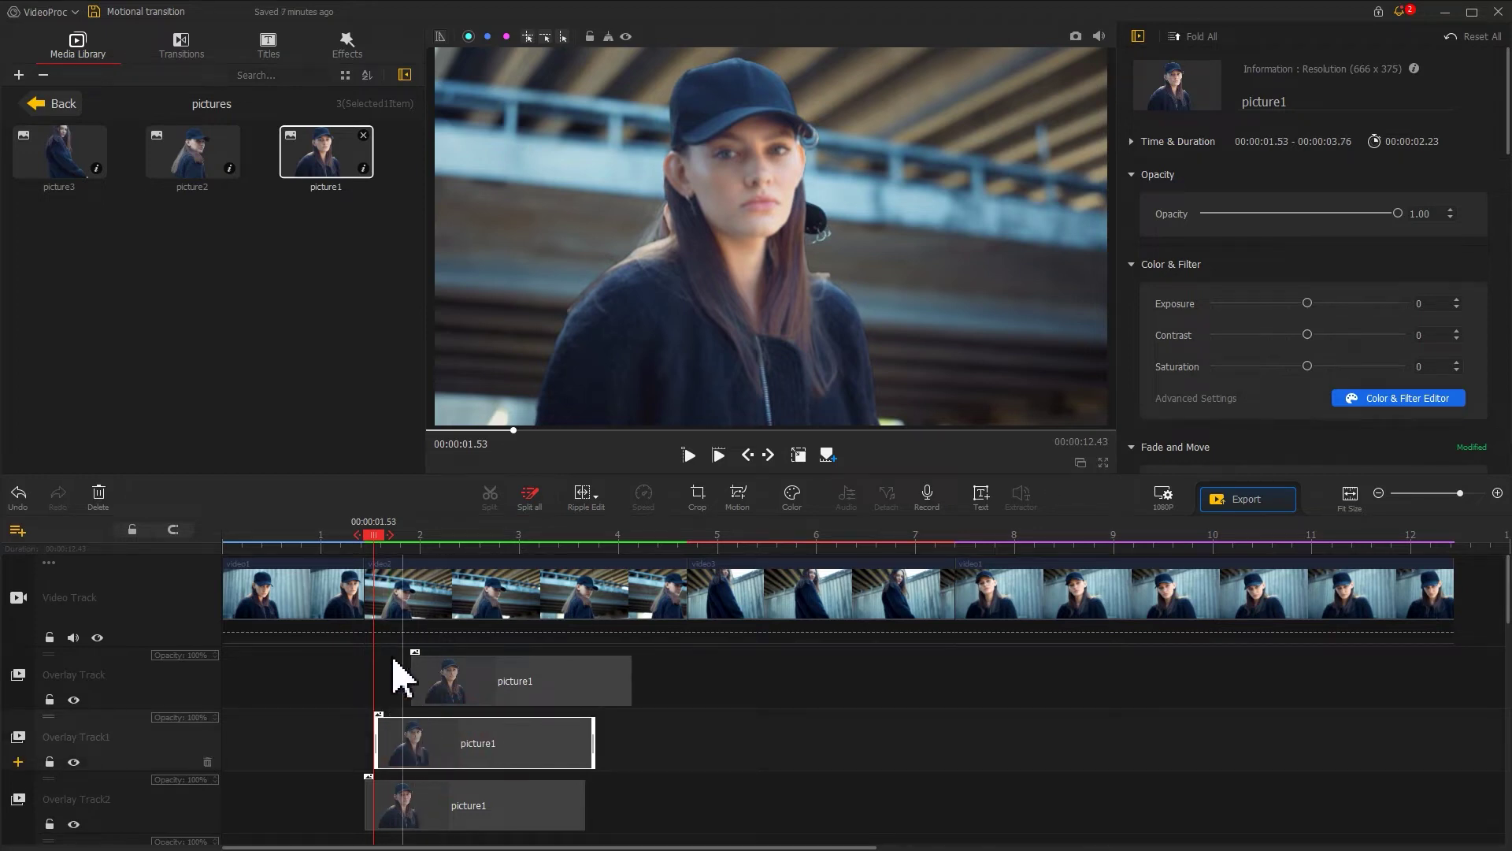
{"action": "left_click_drag", "start_coordinate": [375, 535], "coordinate": [387, 539]}
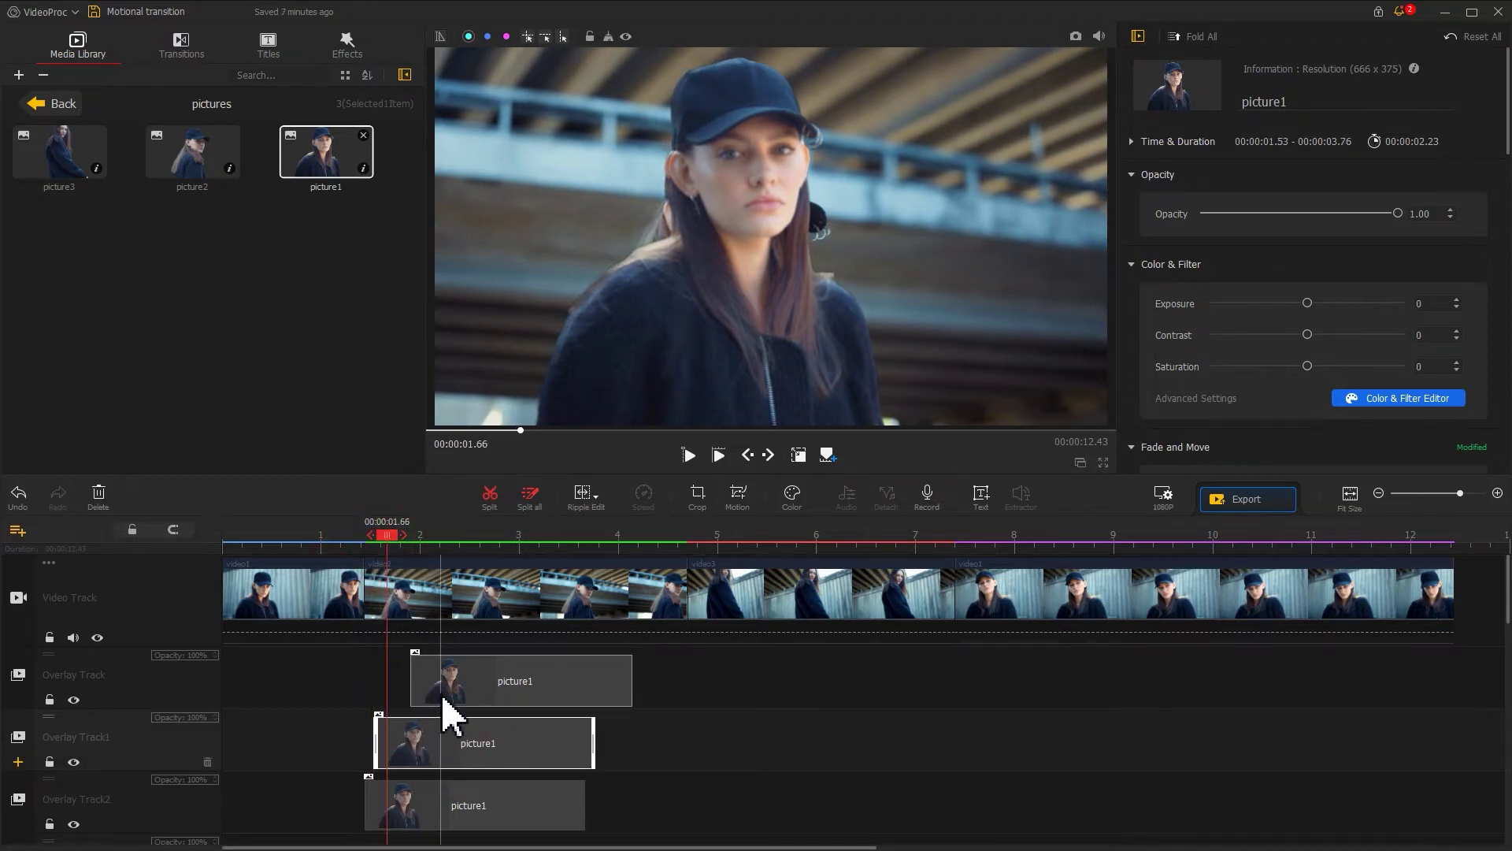
{"action": "left_click_drag", "start_coordinate": [441, 694], "coordinate": [420, 695]}
{"action": "left_click_drag", "start_coordinate": [606, 679], "coordinate": [589, 731]}
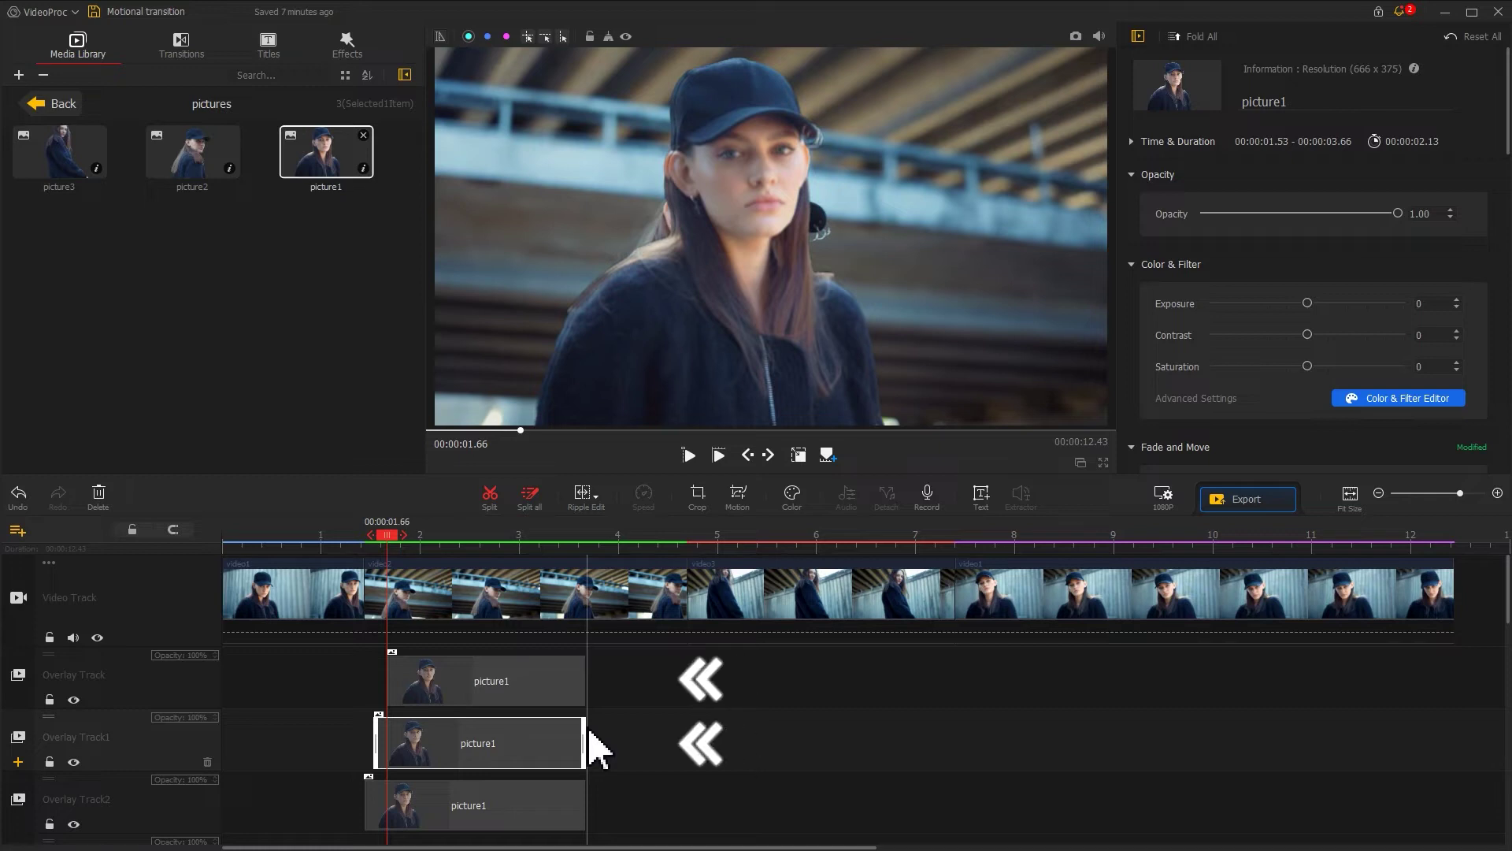
{"action": "left_click", "coordinate": [513, 692]}
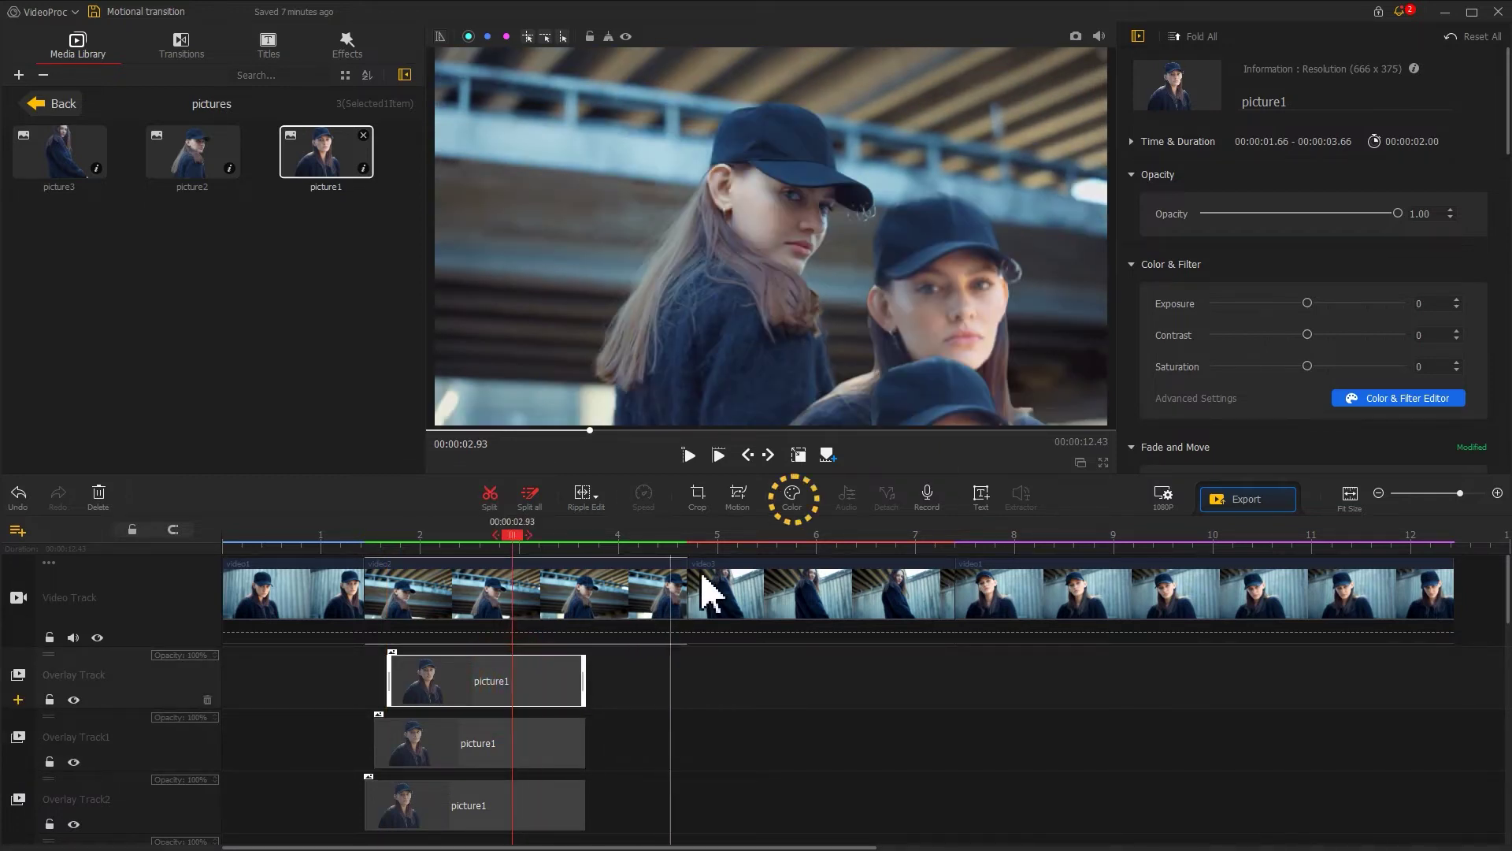
- Apply the B&W filter to the picture1 copy on Overlay Track
{"action": "left_click", "coordinate": [796, 504]}
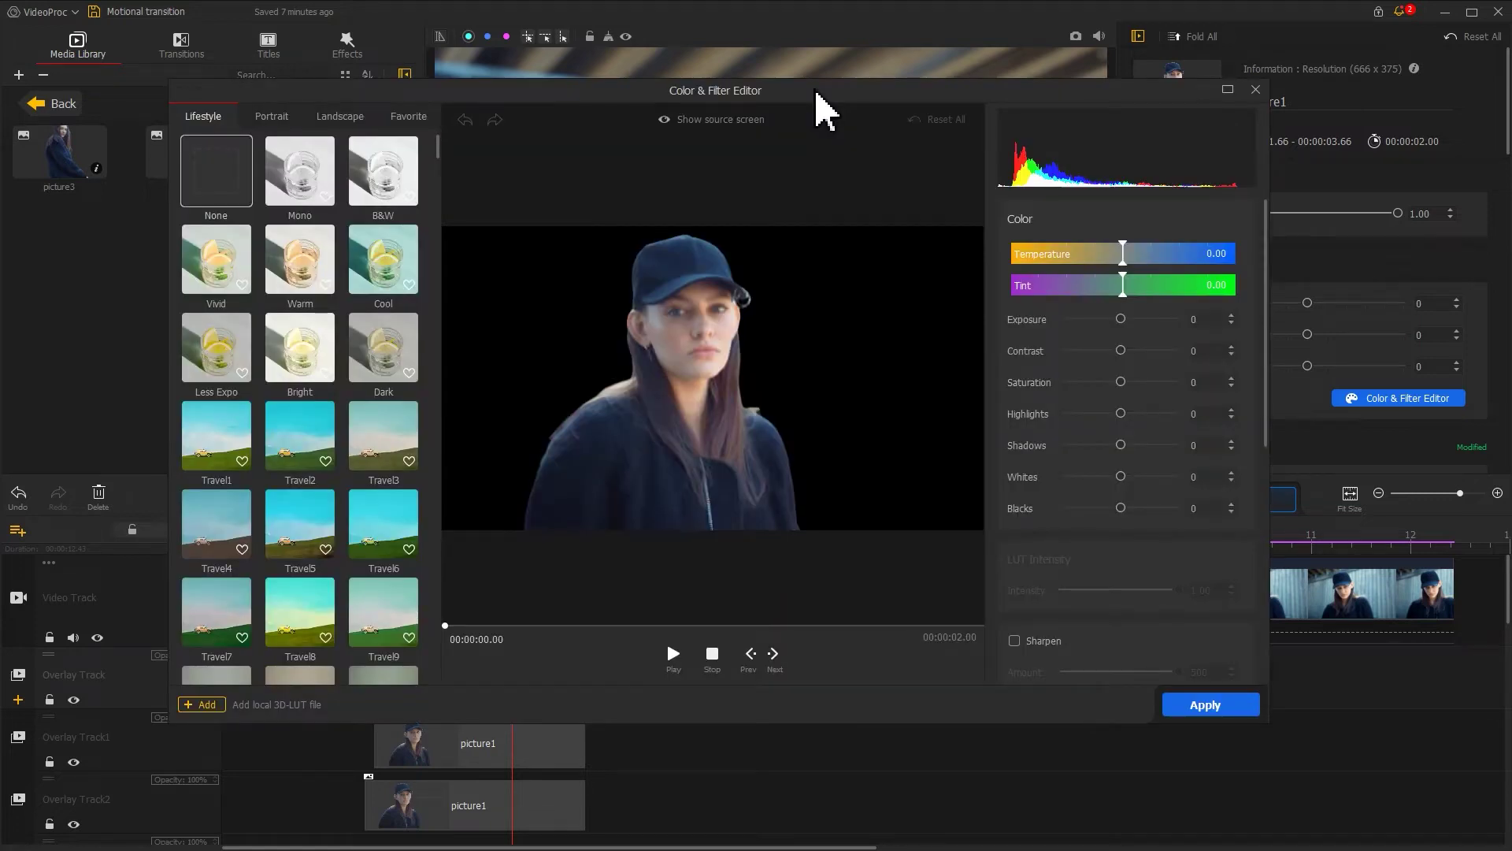
{"action": "left_click", "coordinate": [396, 196]}
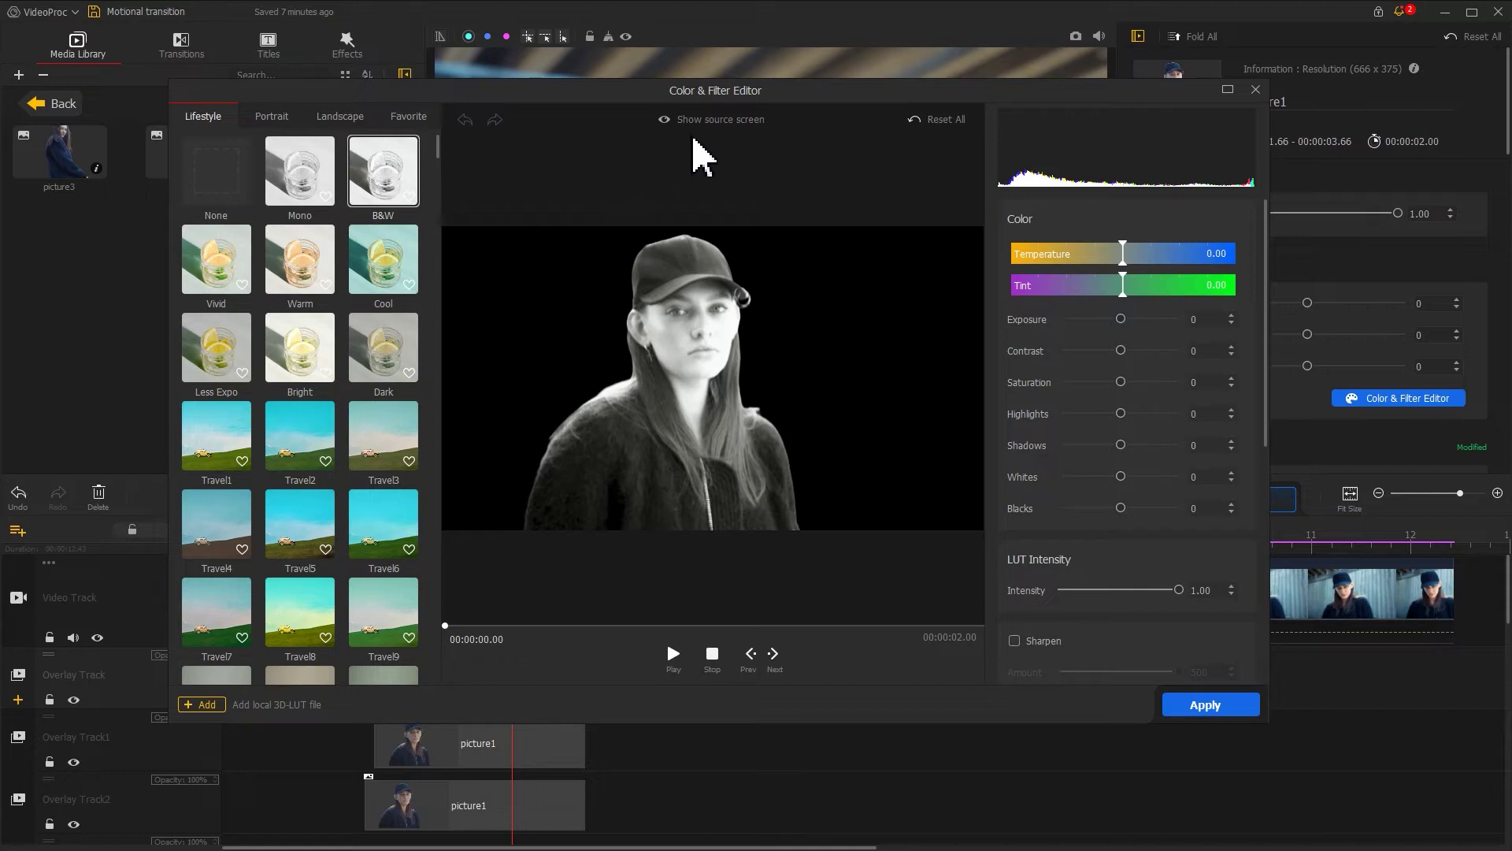
{"action": "left_click", "coordinate": [713, 125]}
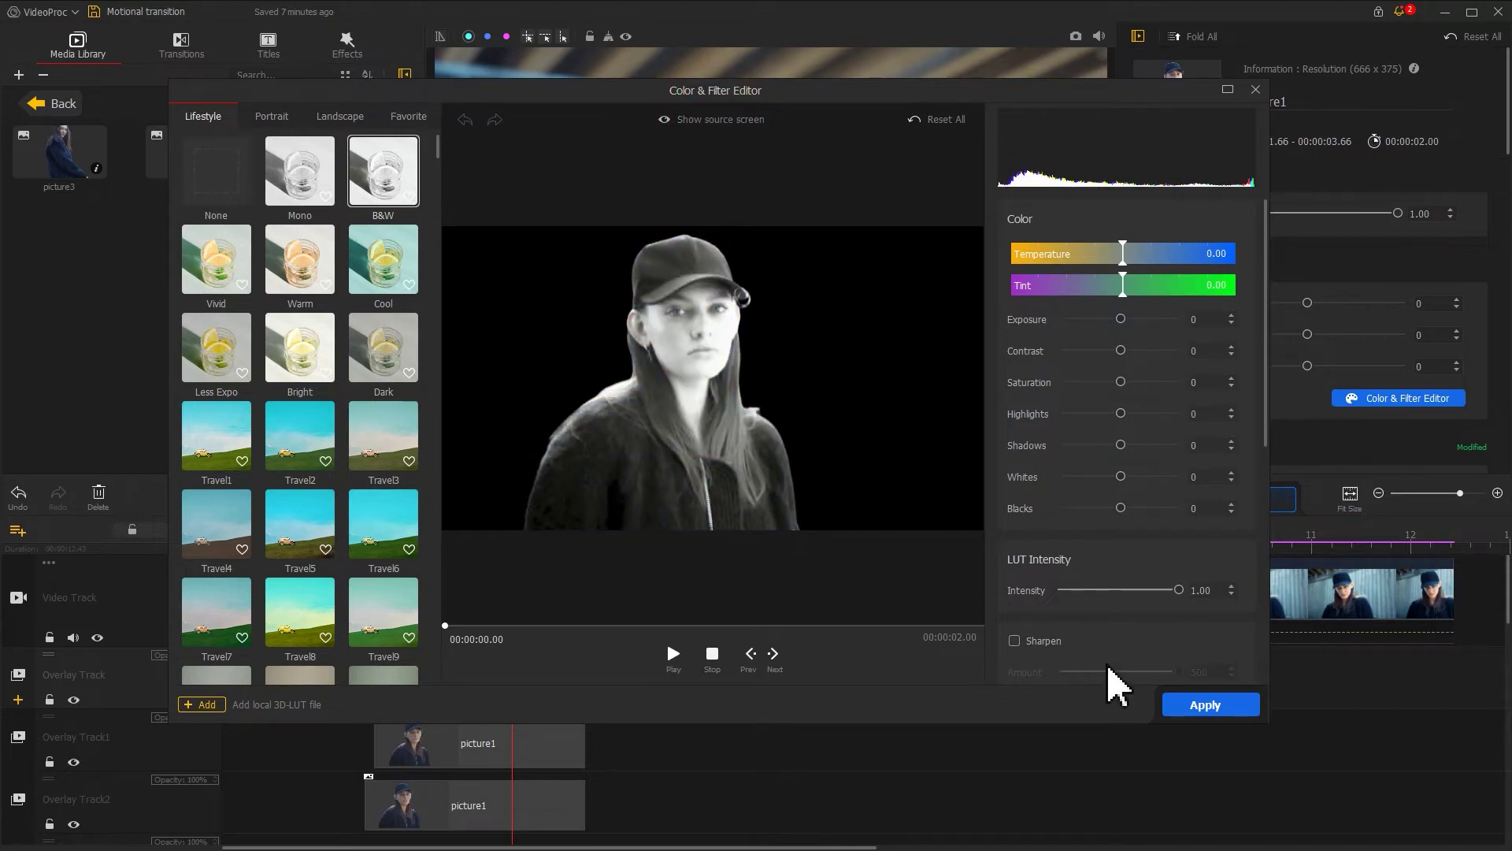
{"action": "left_click", "coordinate": [1204, 706]}
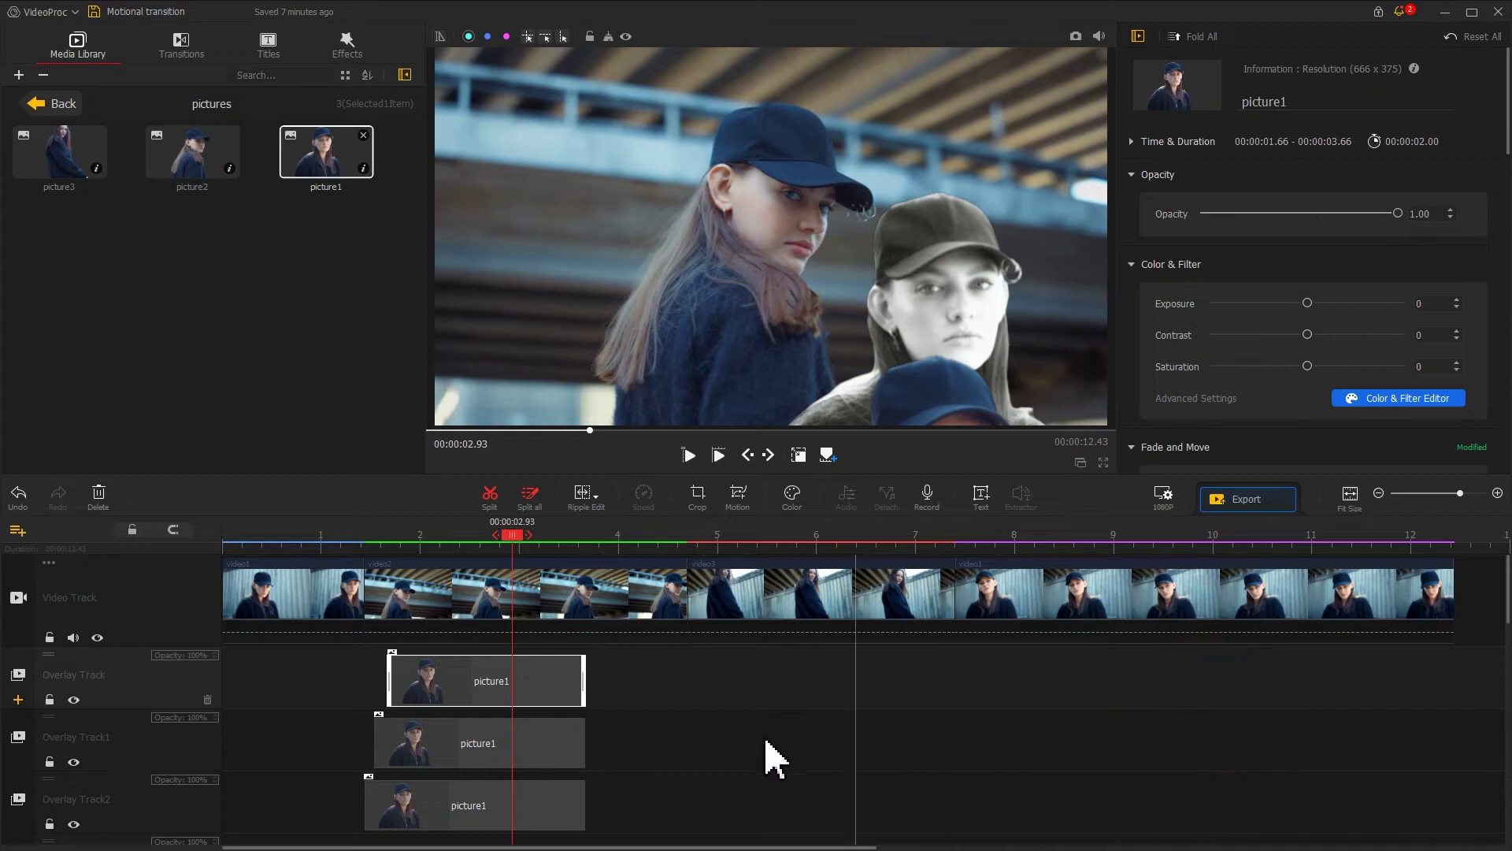
- Apply the B&W filter to the picture1 copy on Overlay Track1 too
{"action": "left_click", "coordinate": [521, 753]}
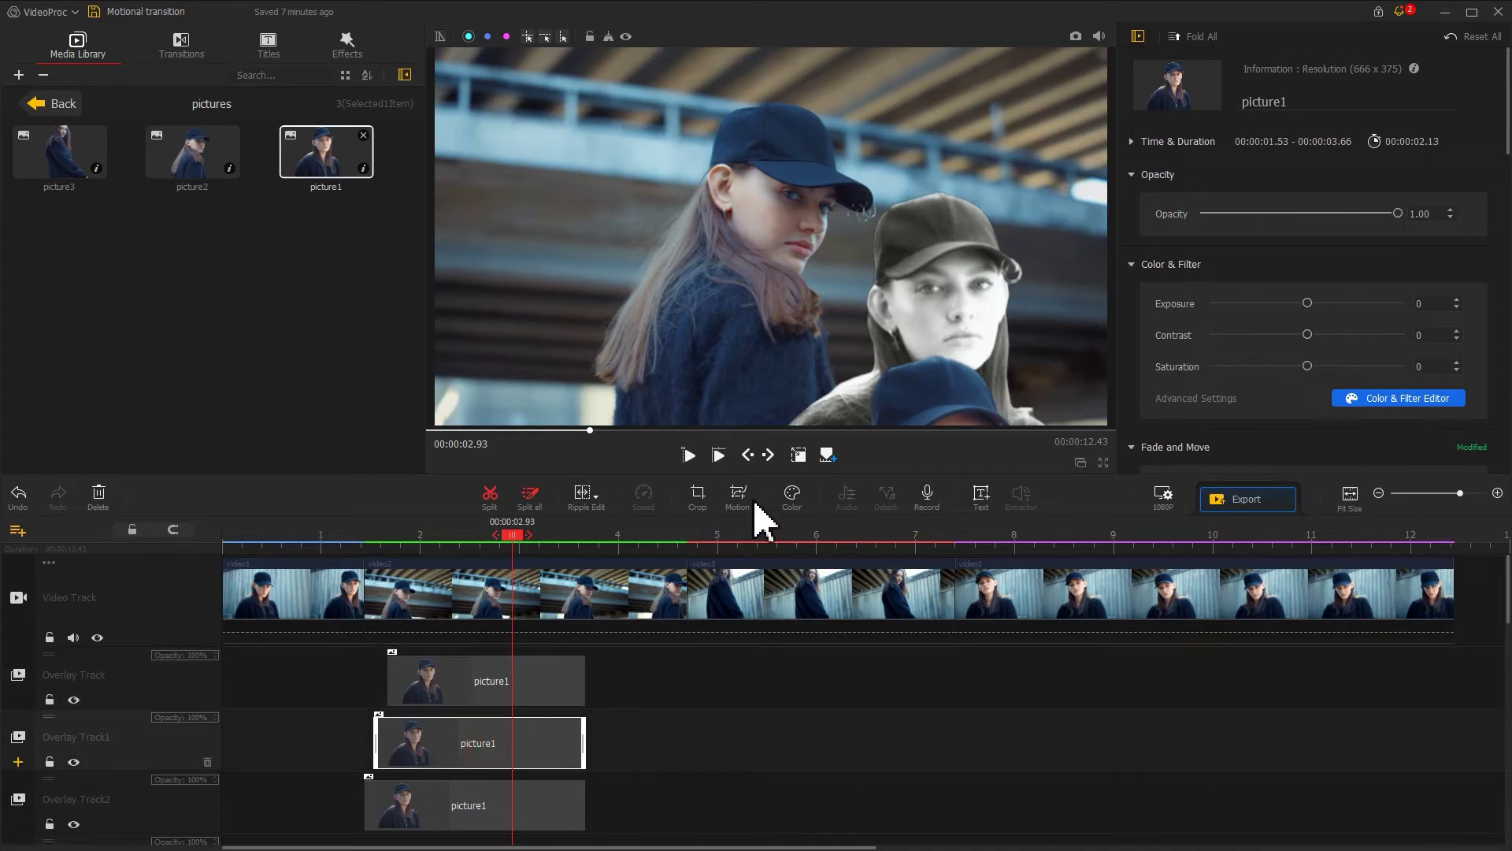
{"action": "left_click", "coordinate": [792, 496]}
{"action": "left_click", "coordinate": [438, 208]}
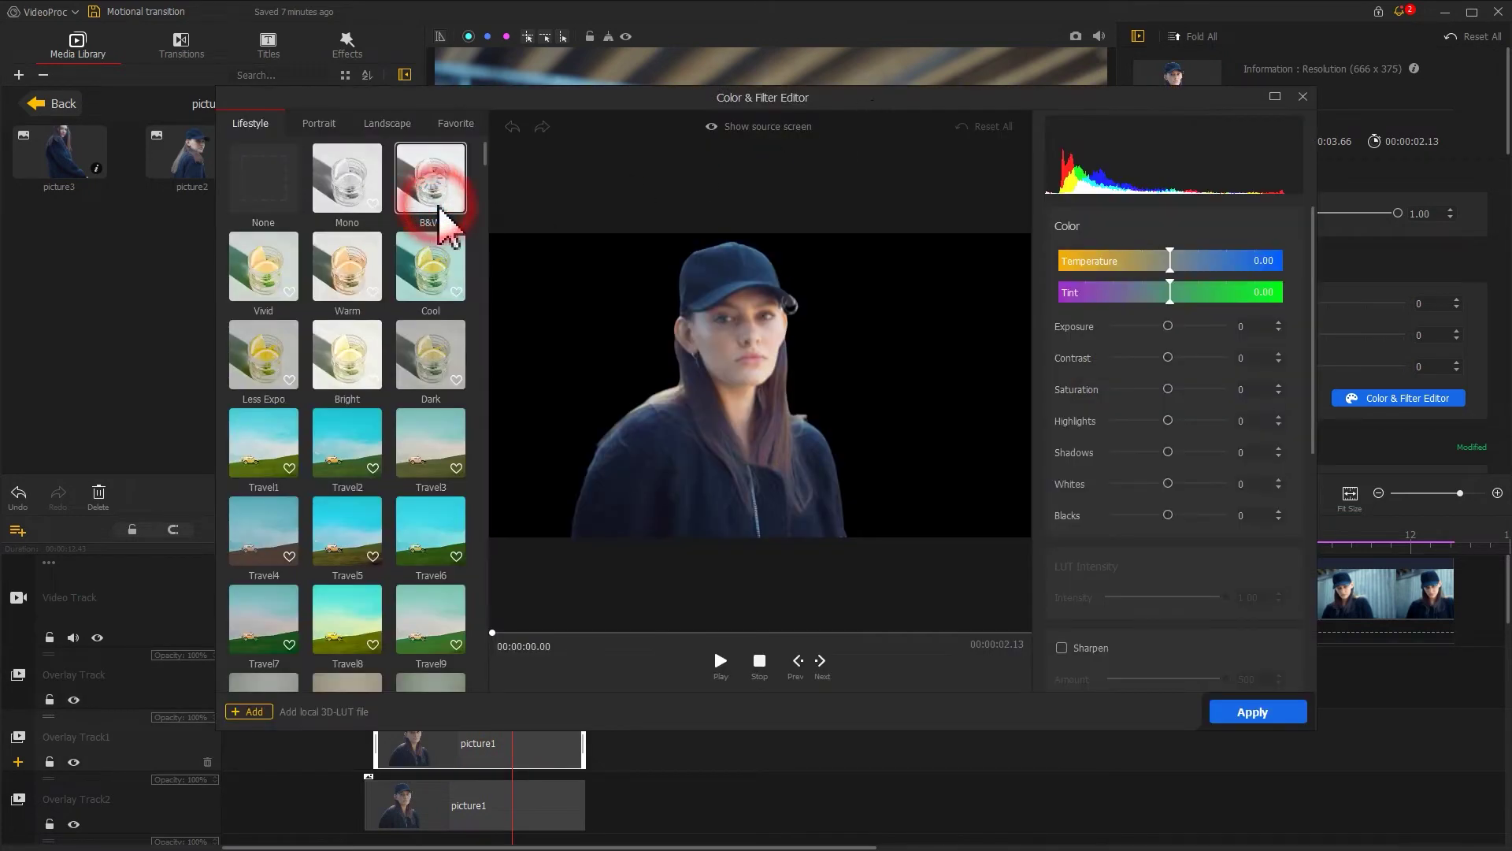
{"action": "left_click", "coordinate": [1249, 712]}
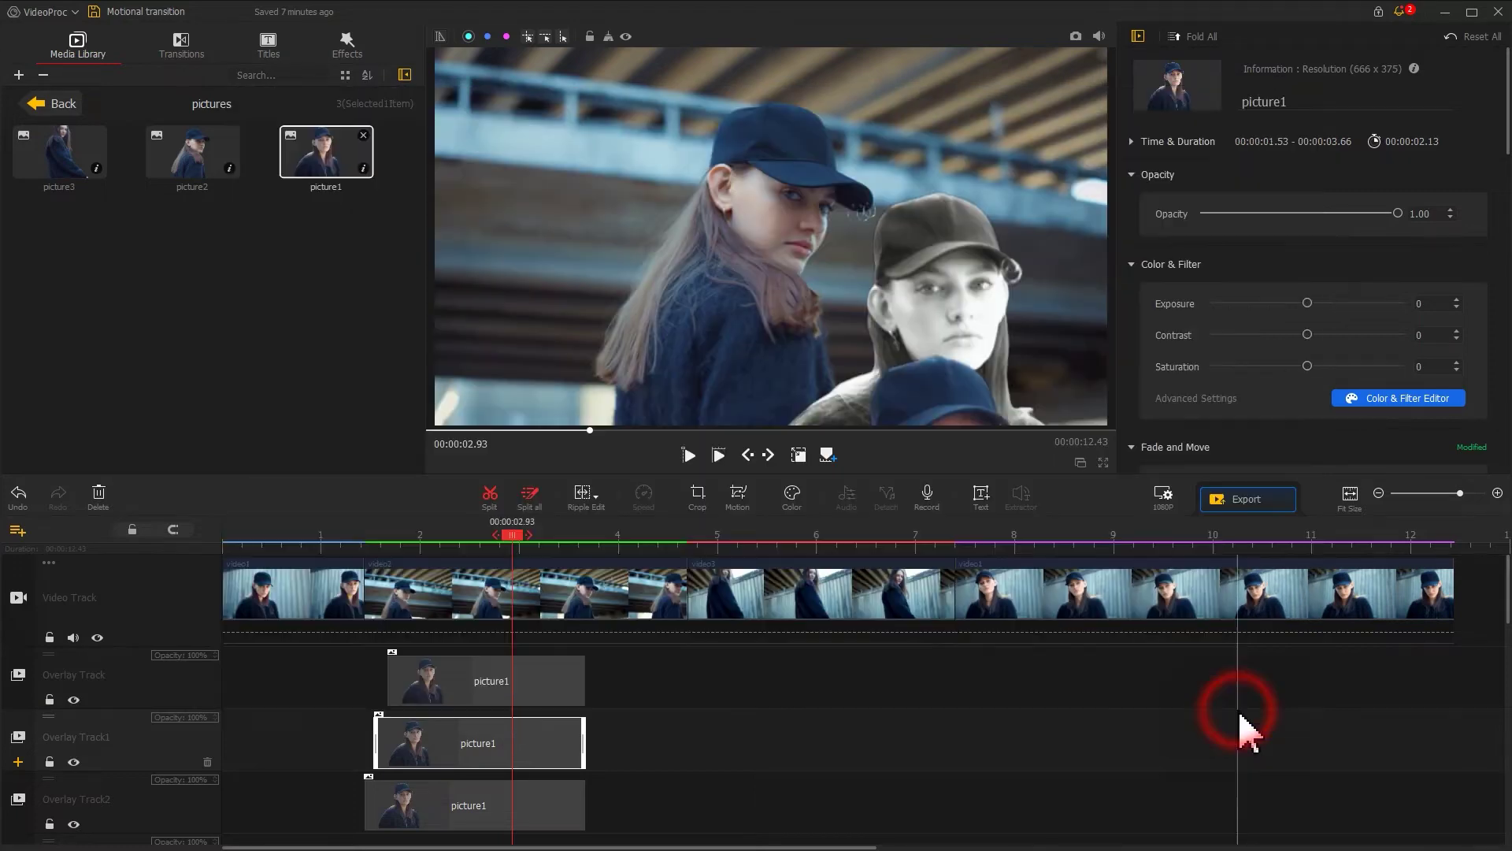
- Play the timeline from the start to review, then select picture2 on Overlay Track
{"action": "left_click_drag", "start_coordinate": [512, 535], "coordinate": [202, 540]}
{"action": "key", "text": "space"}
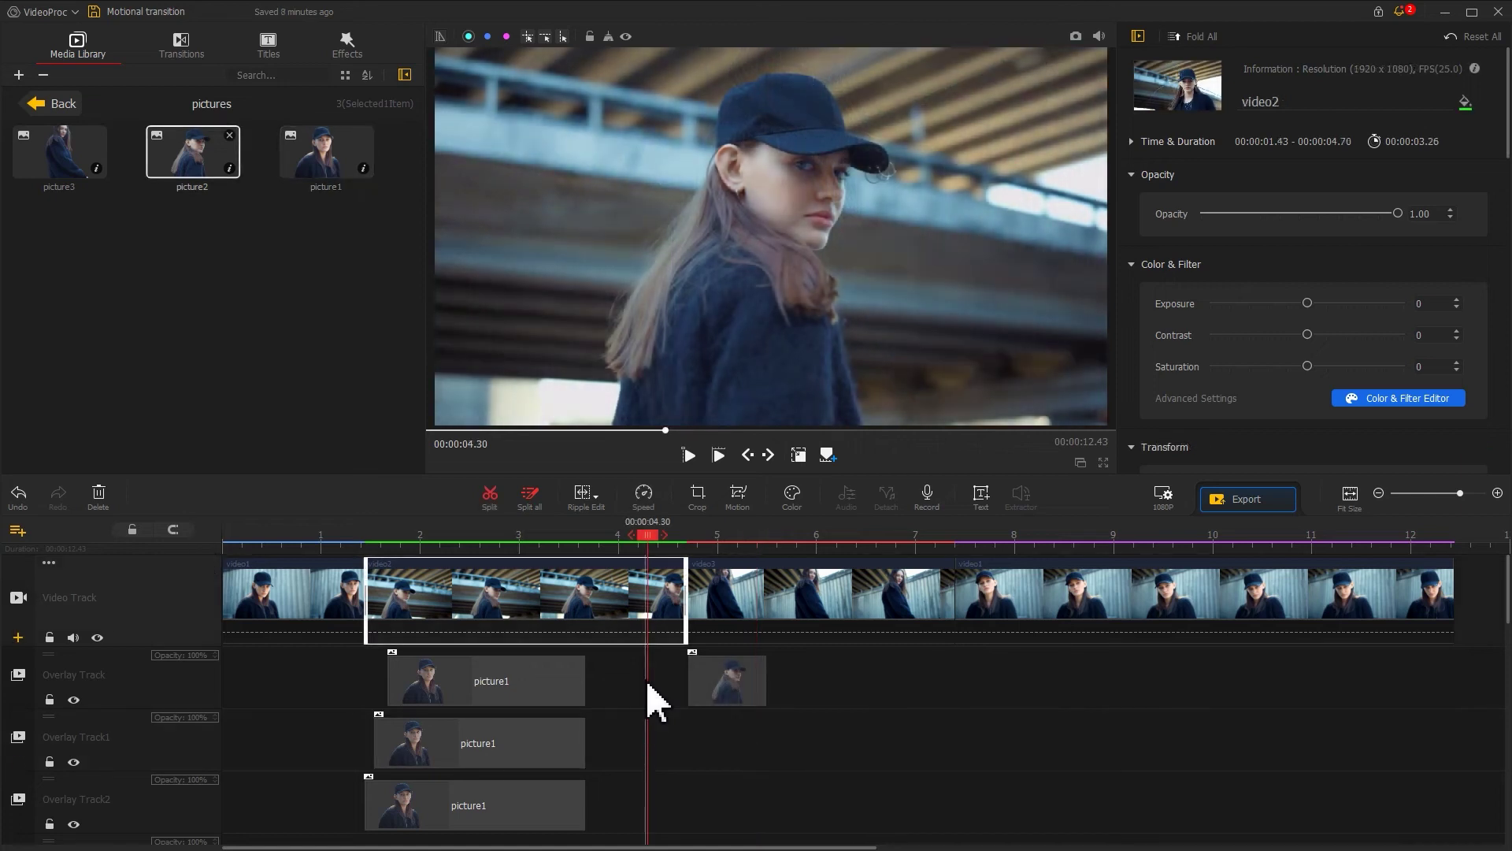
{"action": "left_click", "coordinate": [725, 682]}
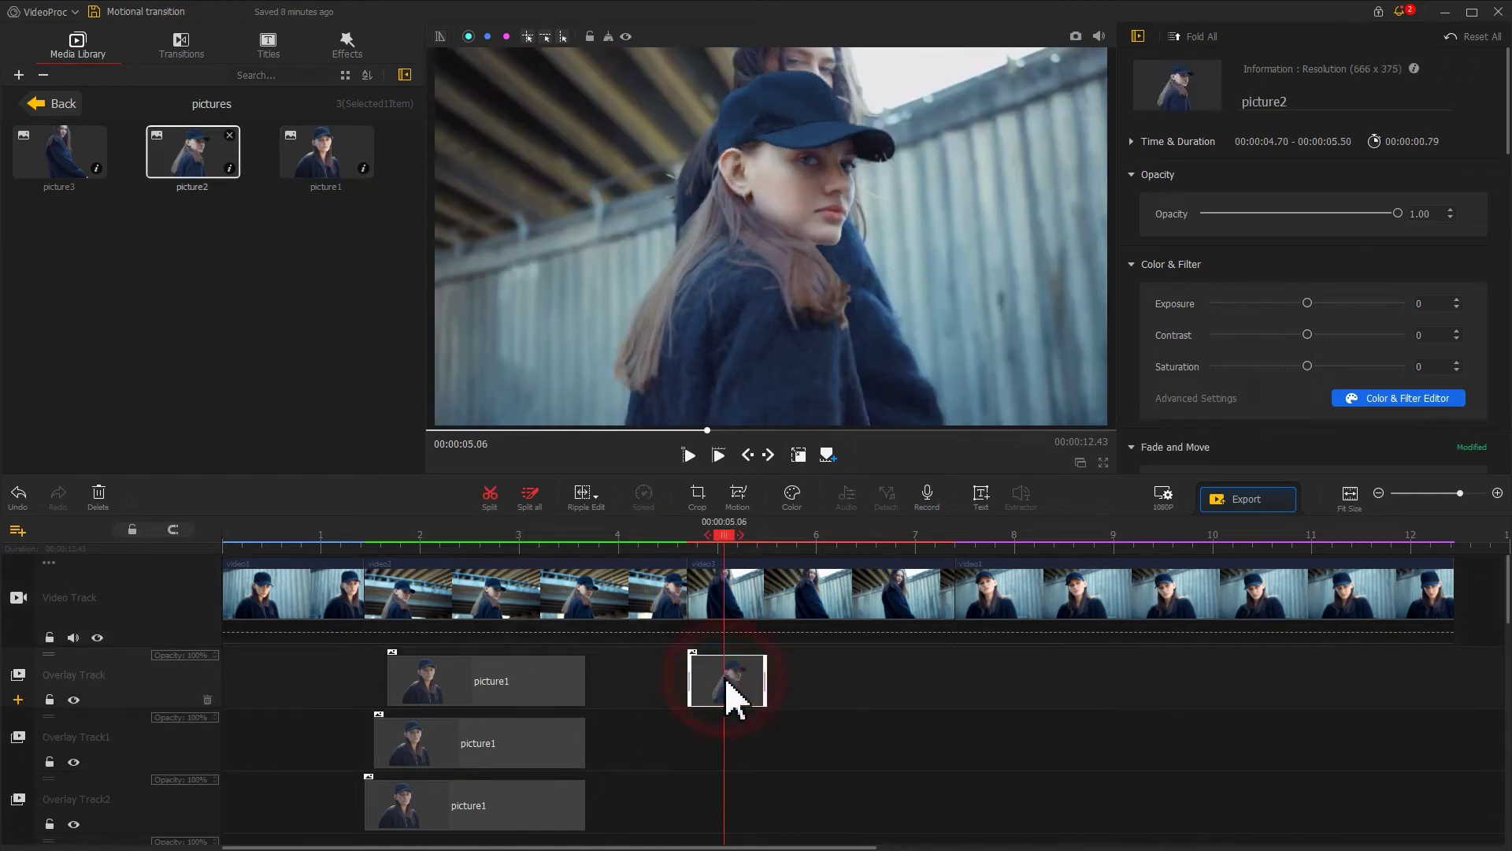
- Add the Zoom Rotate preset to picture2, delete keyframe 3 and move keyframe 2 to the end
{"action": "left_click", "coordinate": [738, 496]}
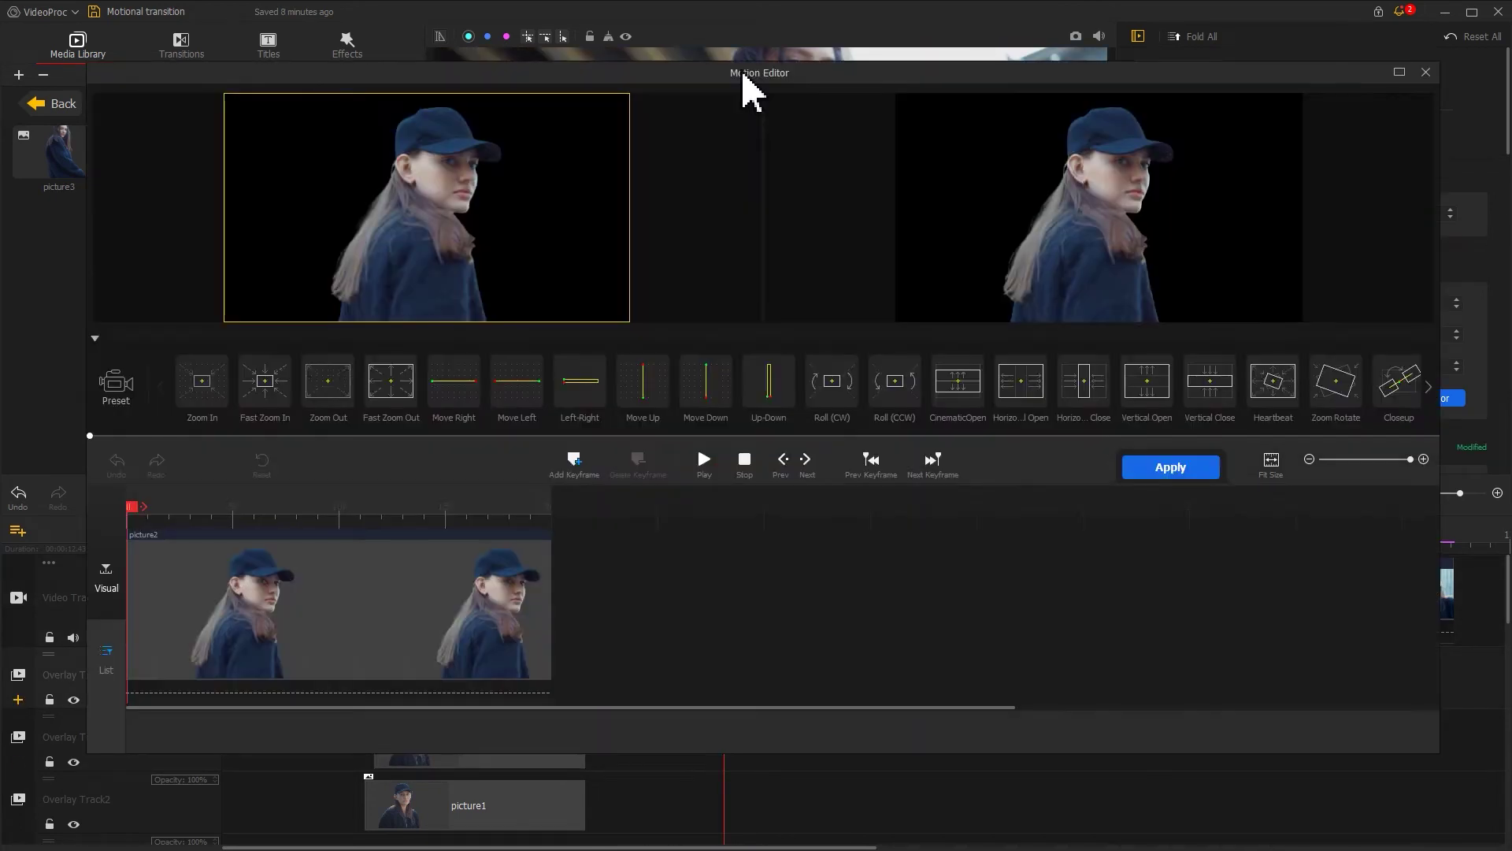
{"action": "left_click", "coordinate": [1332, 400]}
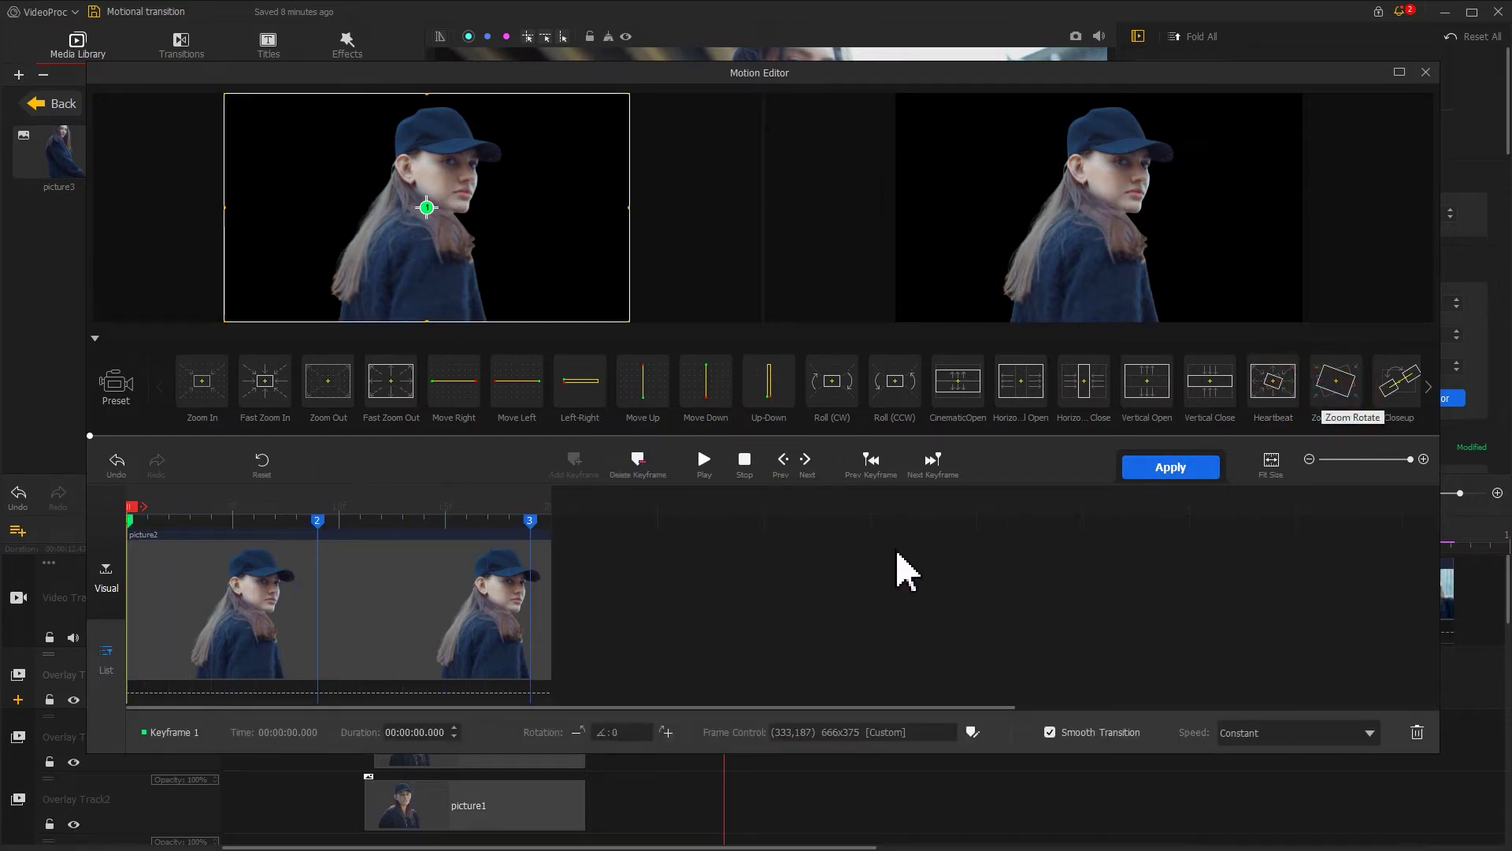
{"action": "left_click", "coordinate": [531, 521]}
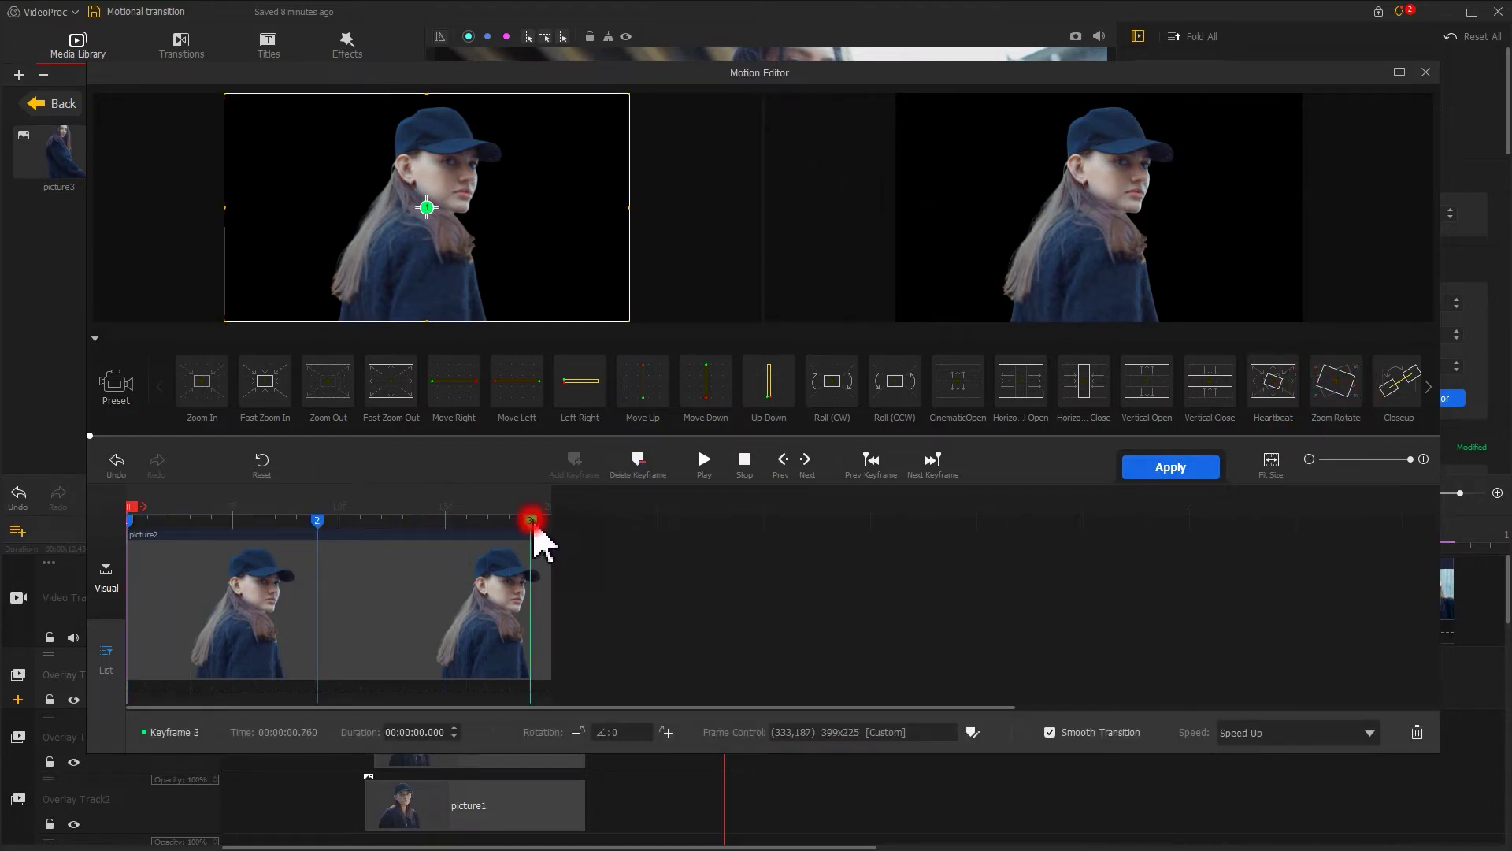
{"action": "left_click", "coordinate": [634, 463]}
{"action": "left_click_drag", "start_coordinate": [319, 522], "coordinate": [567, 523]}
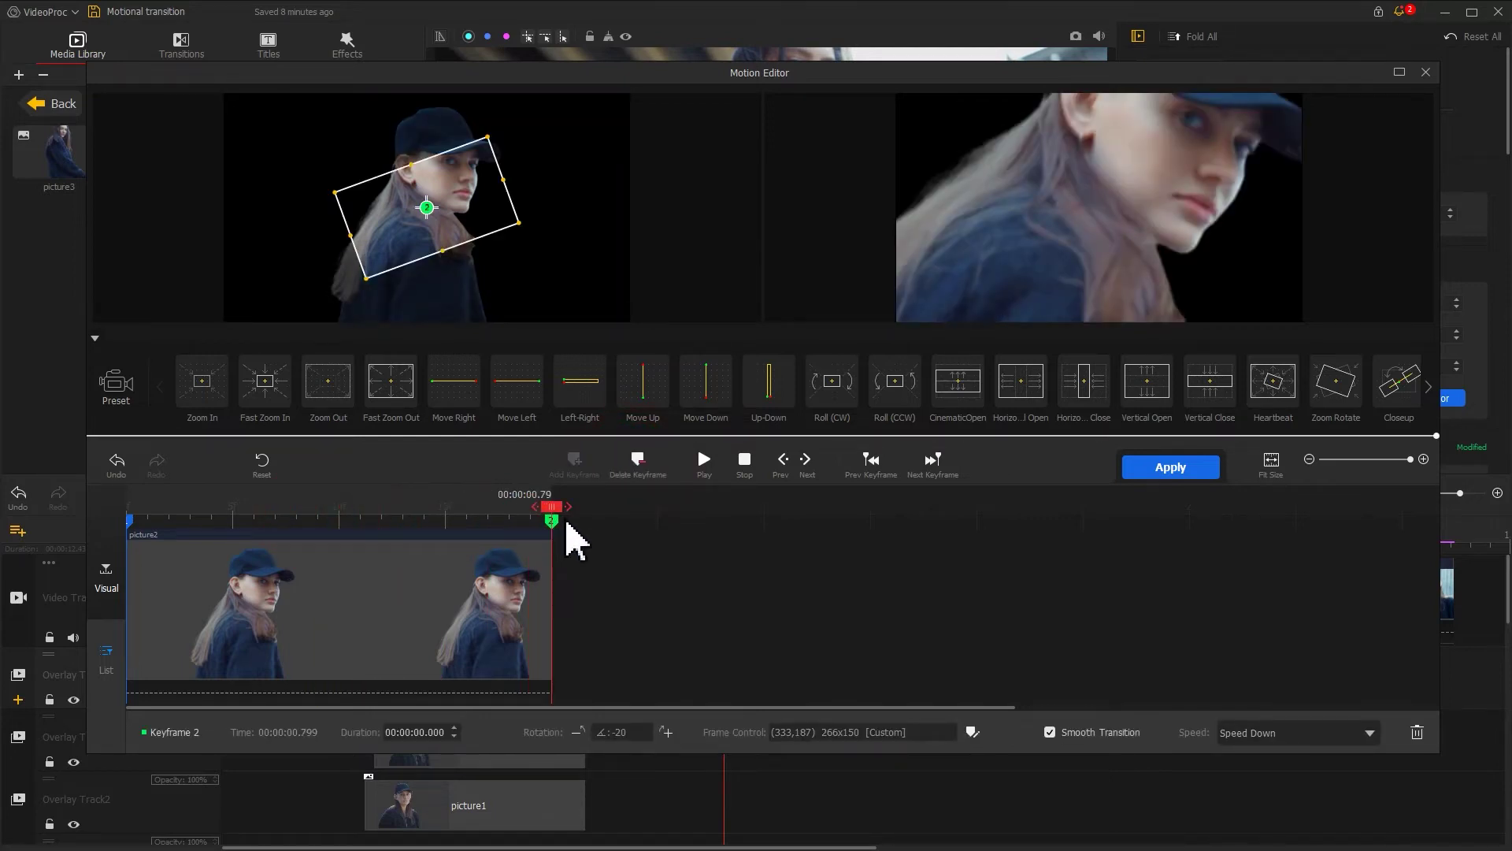
- Set the end keyframe to 30° rotation and a 195x109 frame, then apply the motion
{"action": "left_click_drag", "start_coordinate": [647, 735], "coordinate": [616, 739]}
{"action": "type", "text": "30"}
{"action": "key", "text": "Return"}
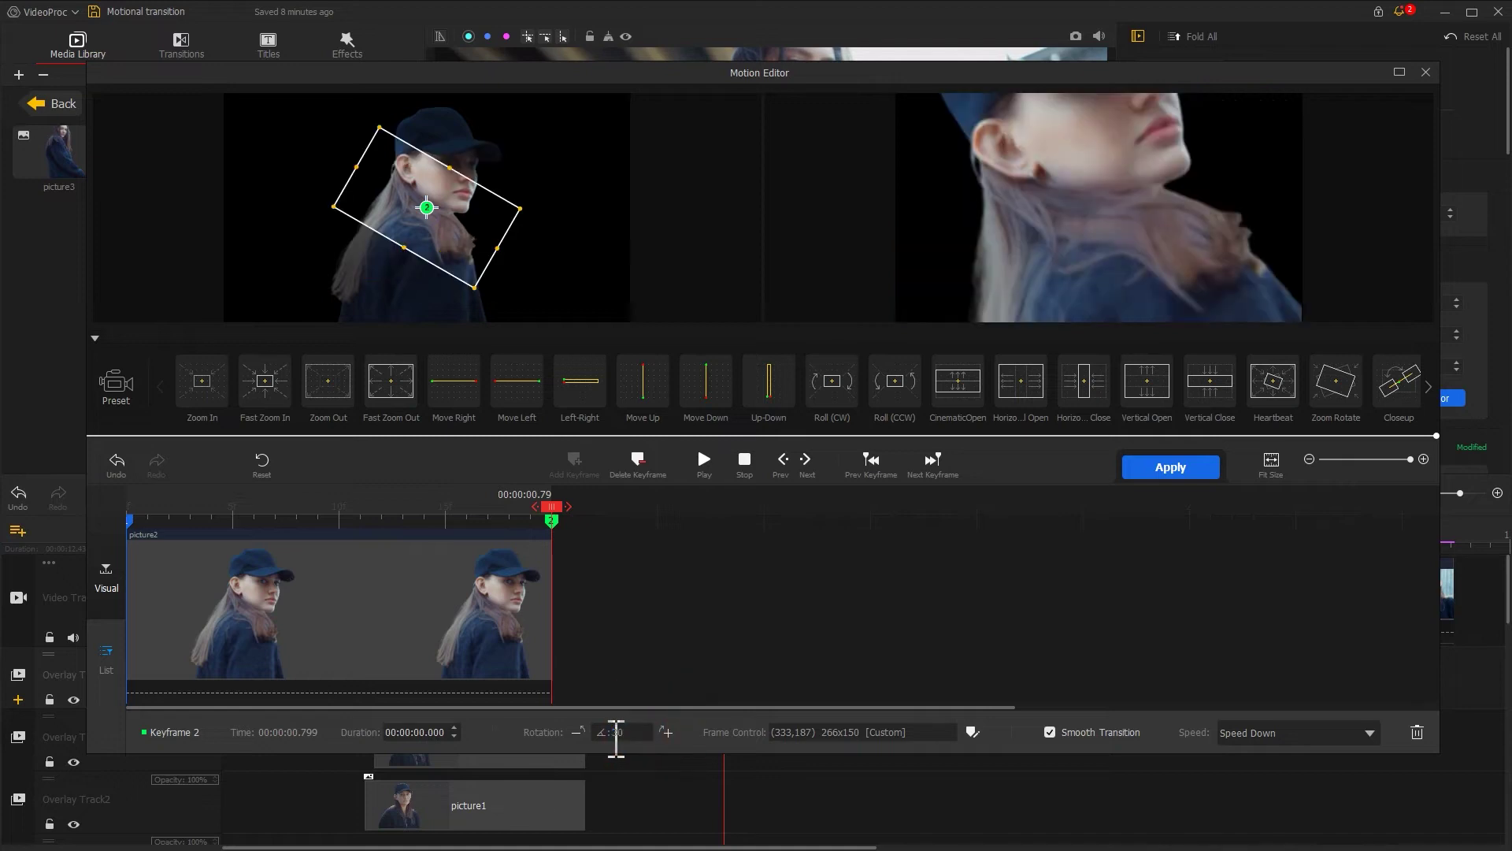
{"action": "left_click", "coordinate": [972, 733]}
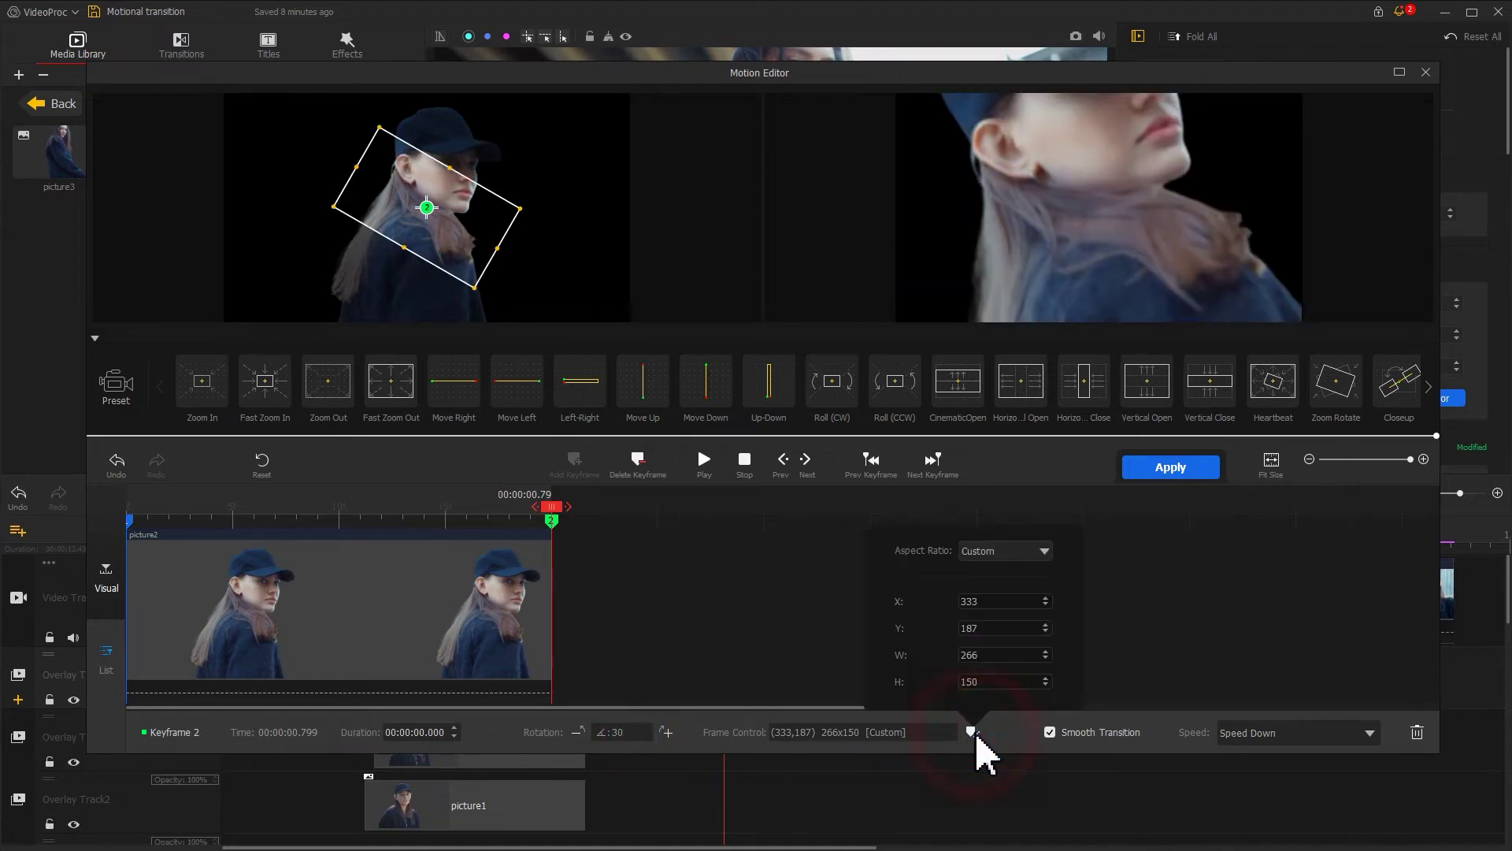
{"action": "left_click_drag", "start_coordinate": [991, 656], "coordinate": [945, 686]}
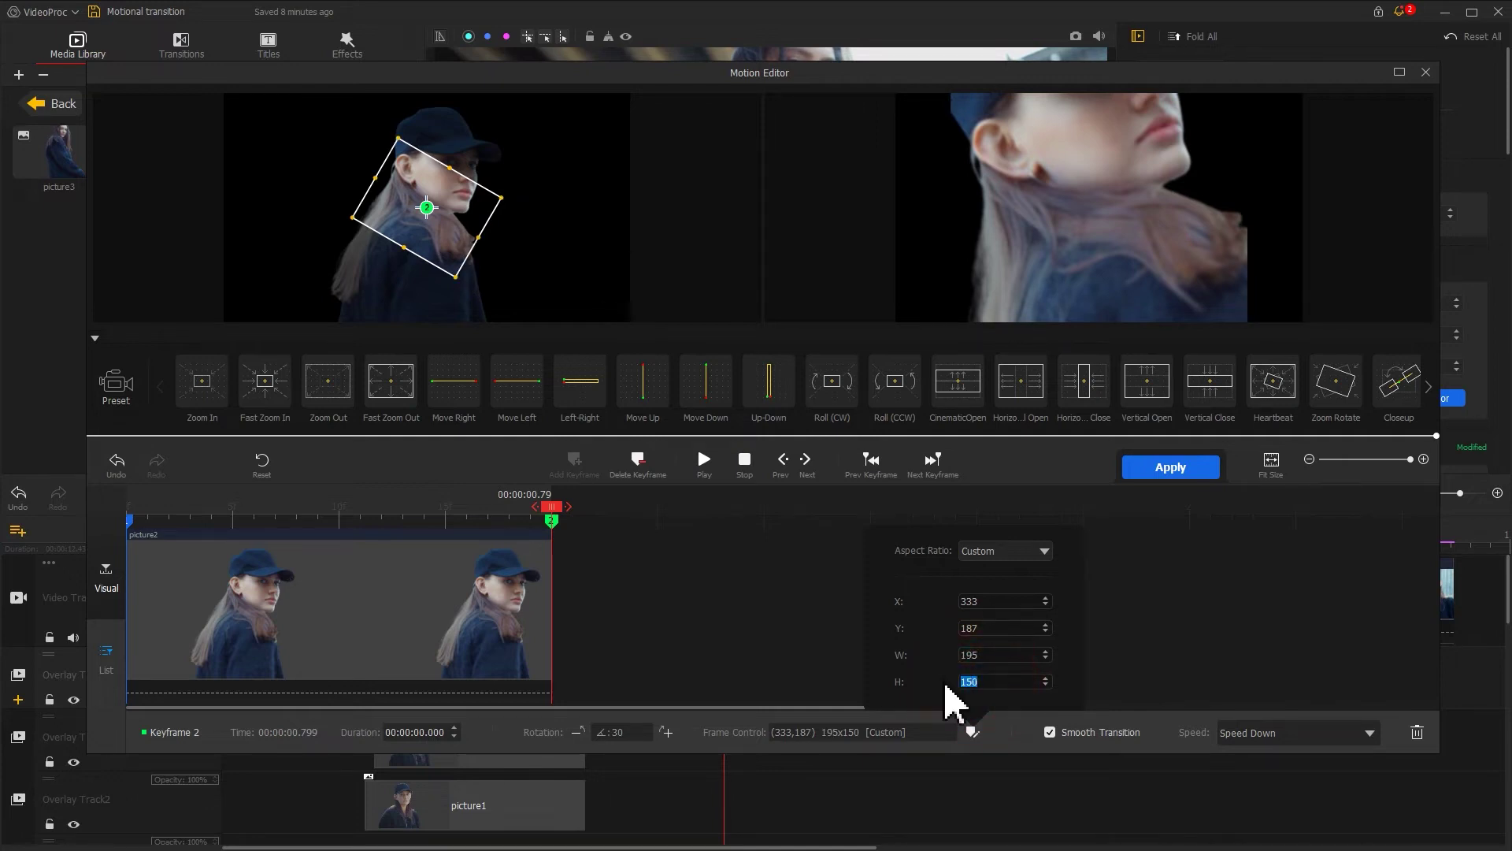
{"action": "type", "text": "109"}
{"action": "left_click", "coordinate": [820, 651]}
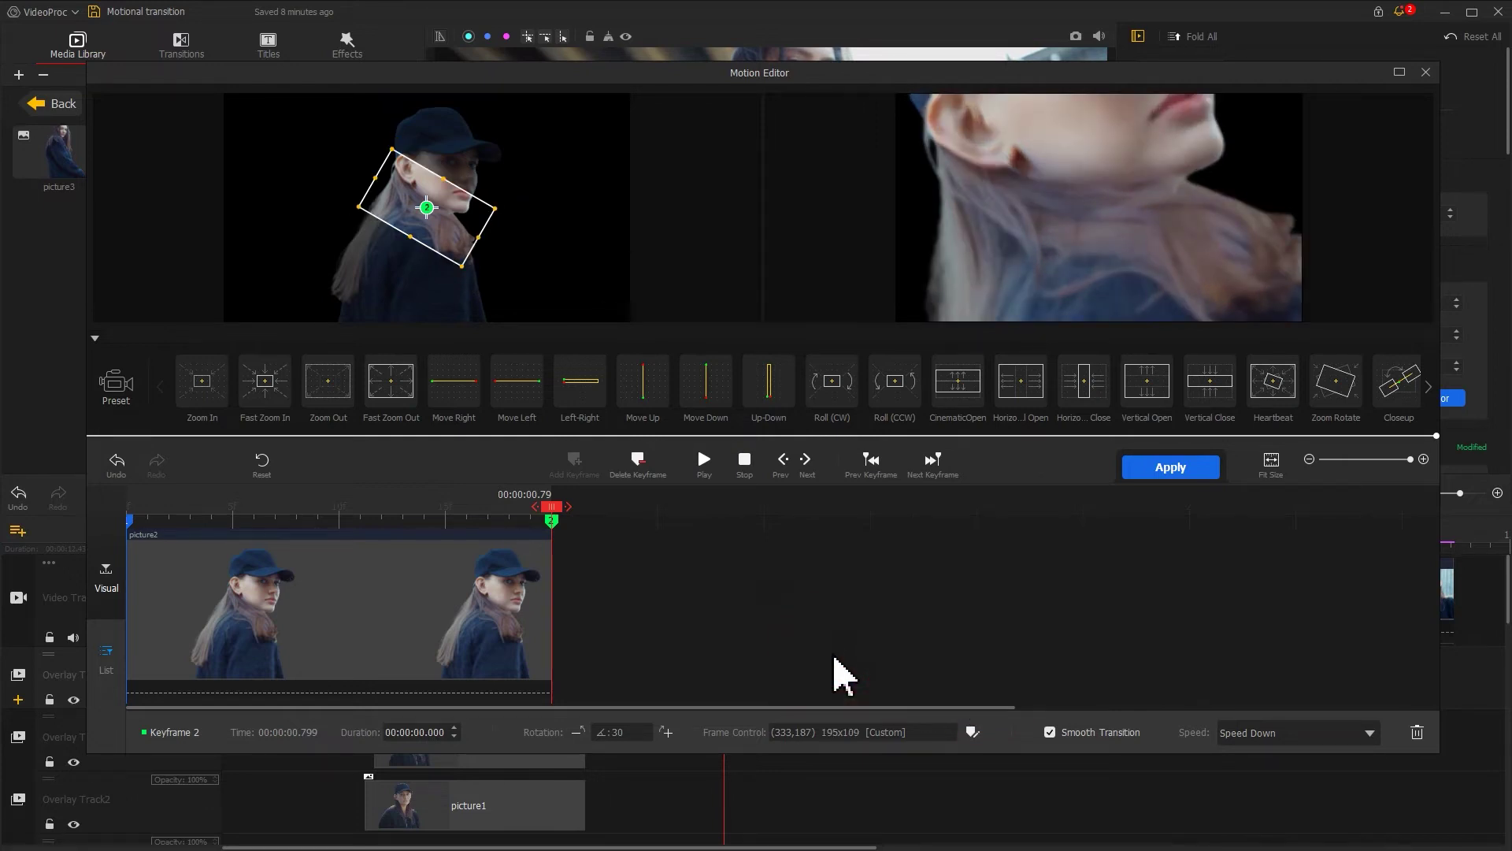
{"action": "left_click", "coordinate": [1142, 469]}
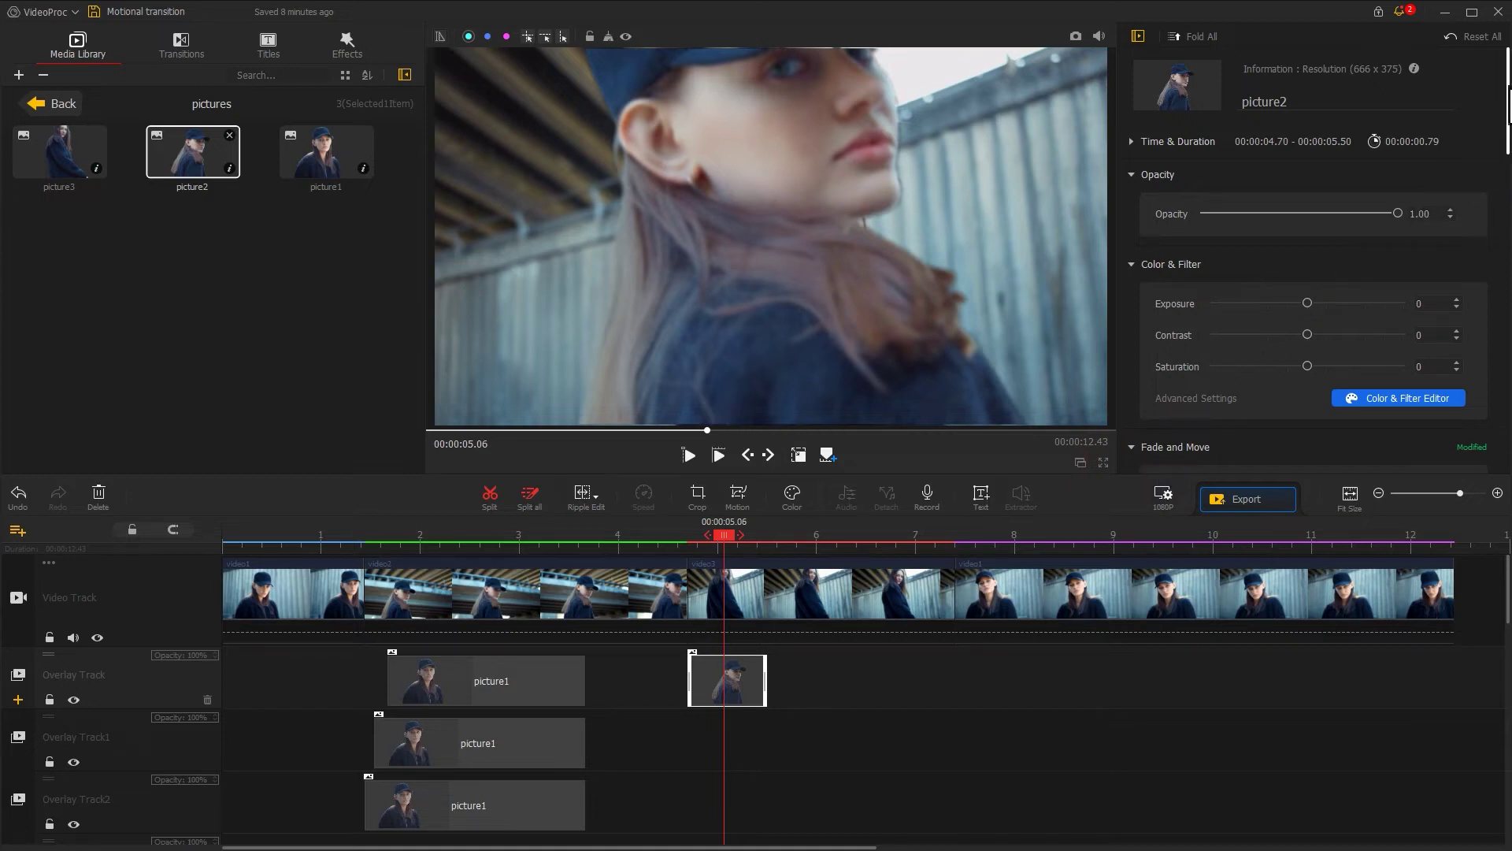
- Enable Fade Out on picture2 and lengthen it to about 0.15 s
{"action": "left_click_drag", "start_coordinate": [1507, 83], "coordinate": [1507, 165]}
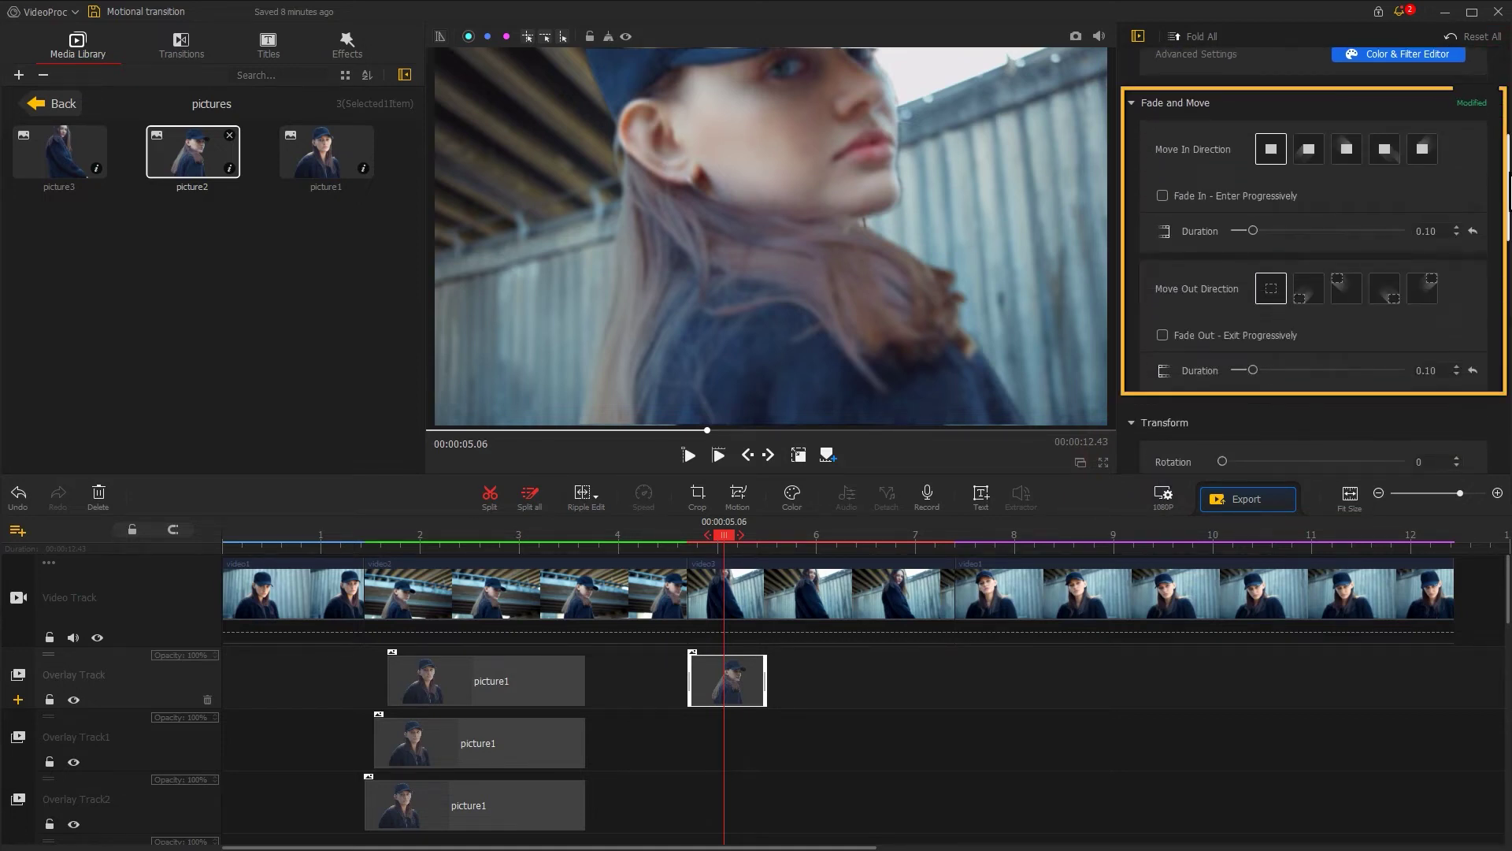
{"action": "left_click", "coordinate": [1162, 335]}
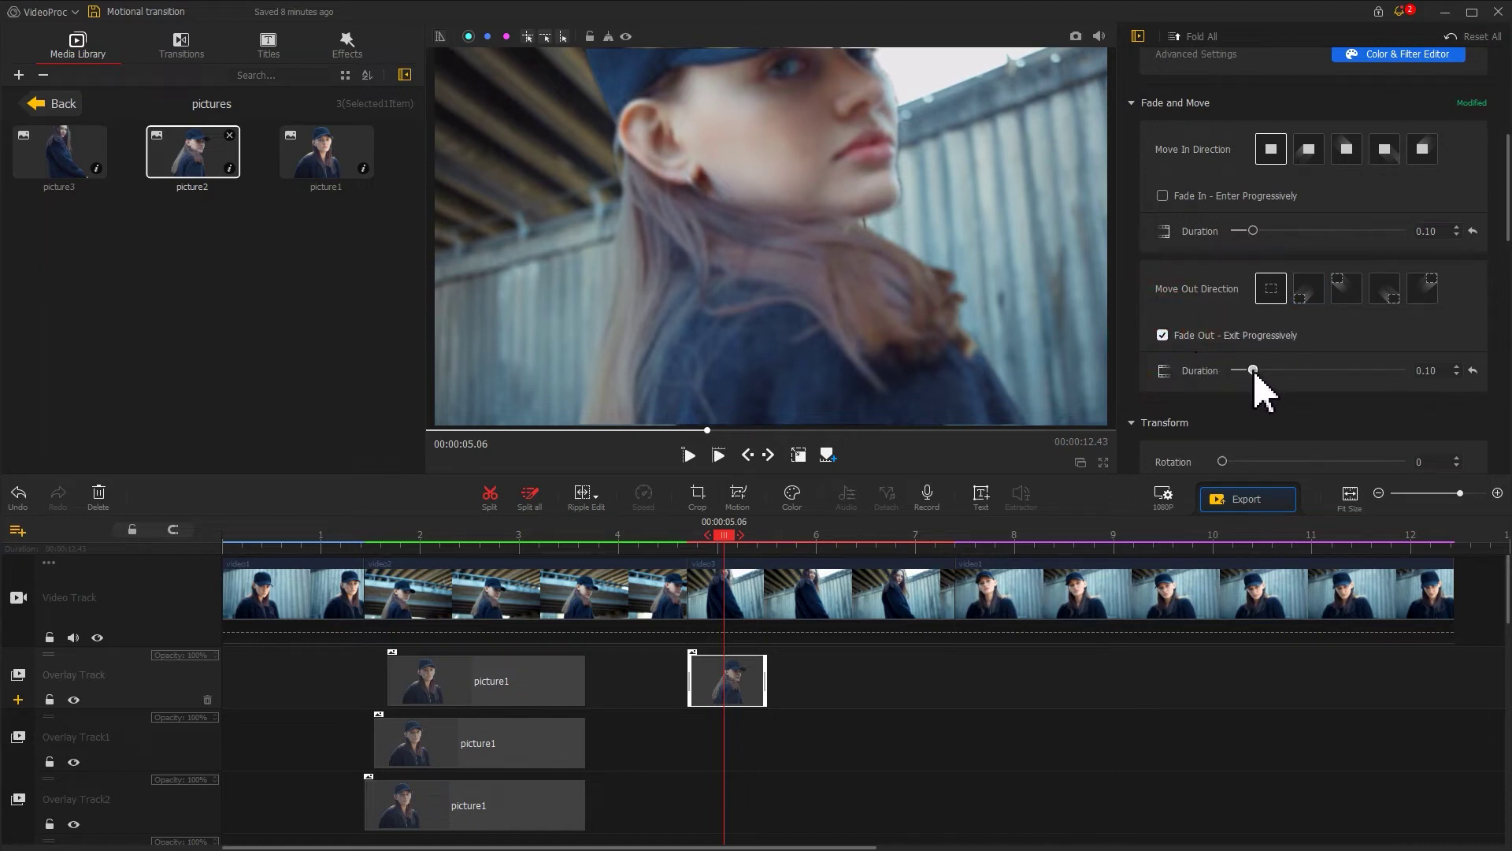
{"action": "left_click_drag", "start_coordinate": [1254, 370], "coordinate": [1261, 370]}
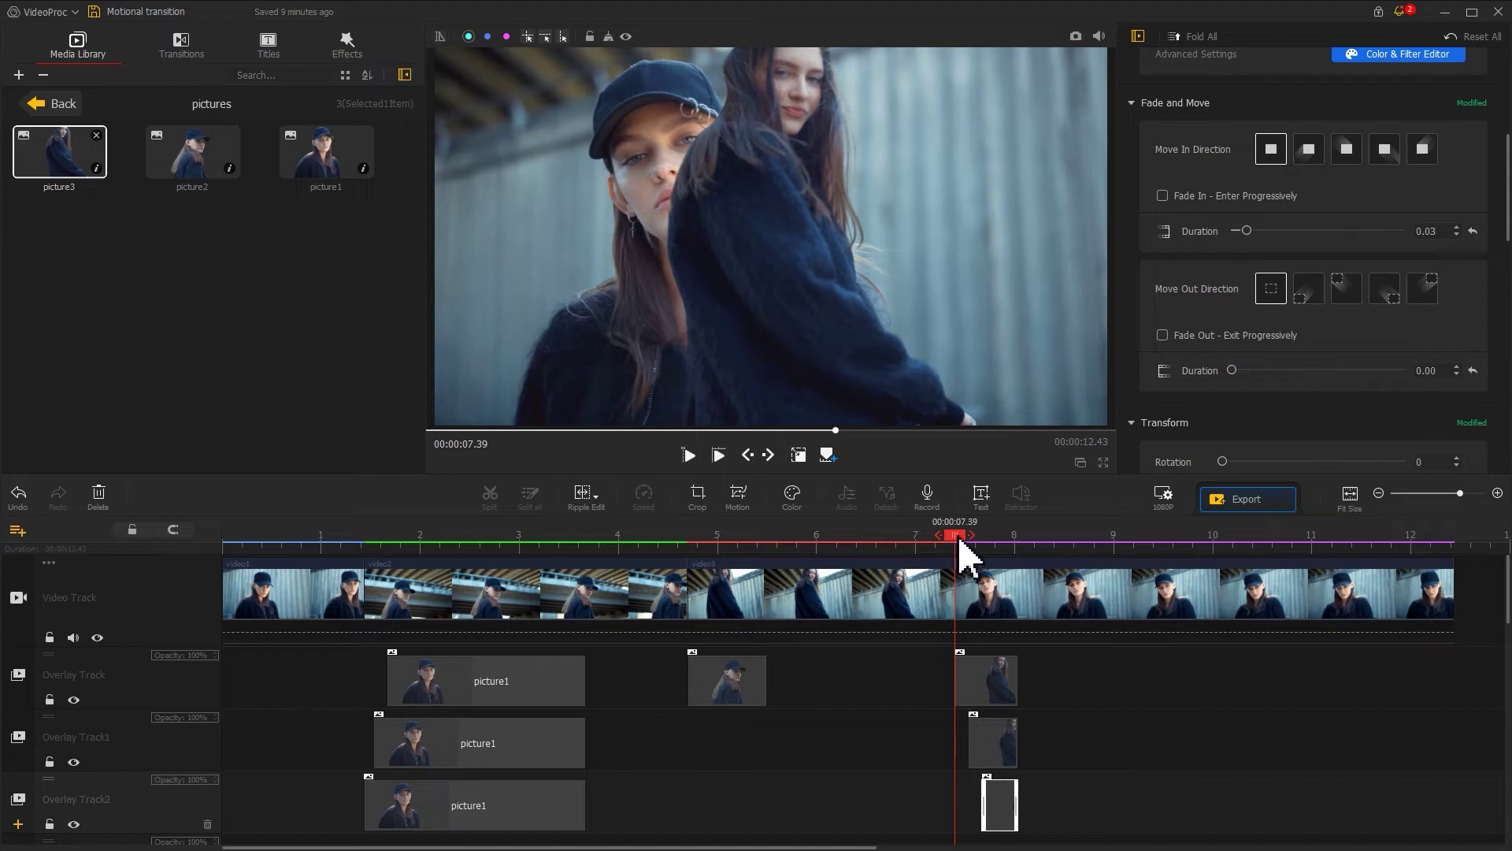
- Apply the B&W filter to the picture3 clip on Overlay Track at 8 s
{"action": "left_click", "coordinate": [997, 682]}
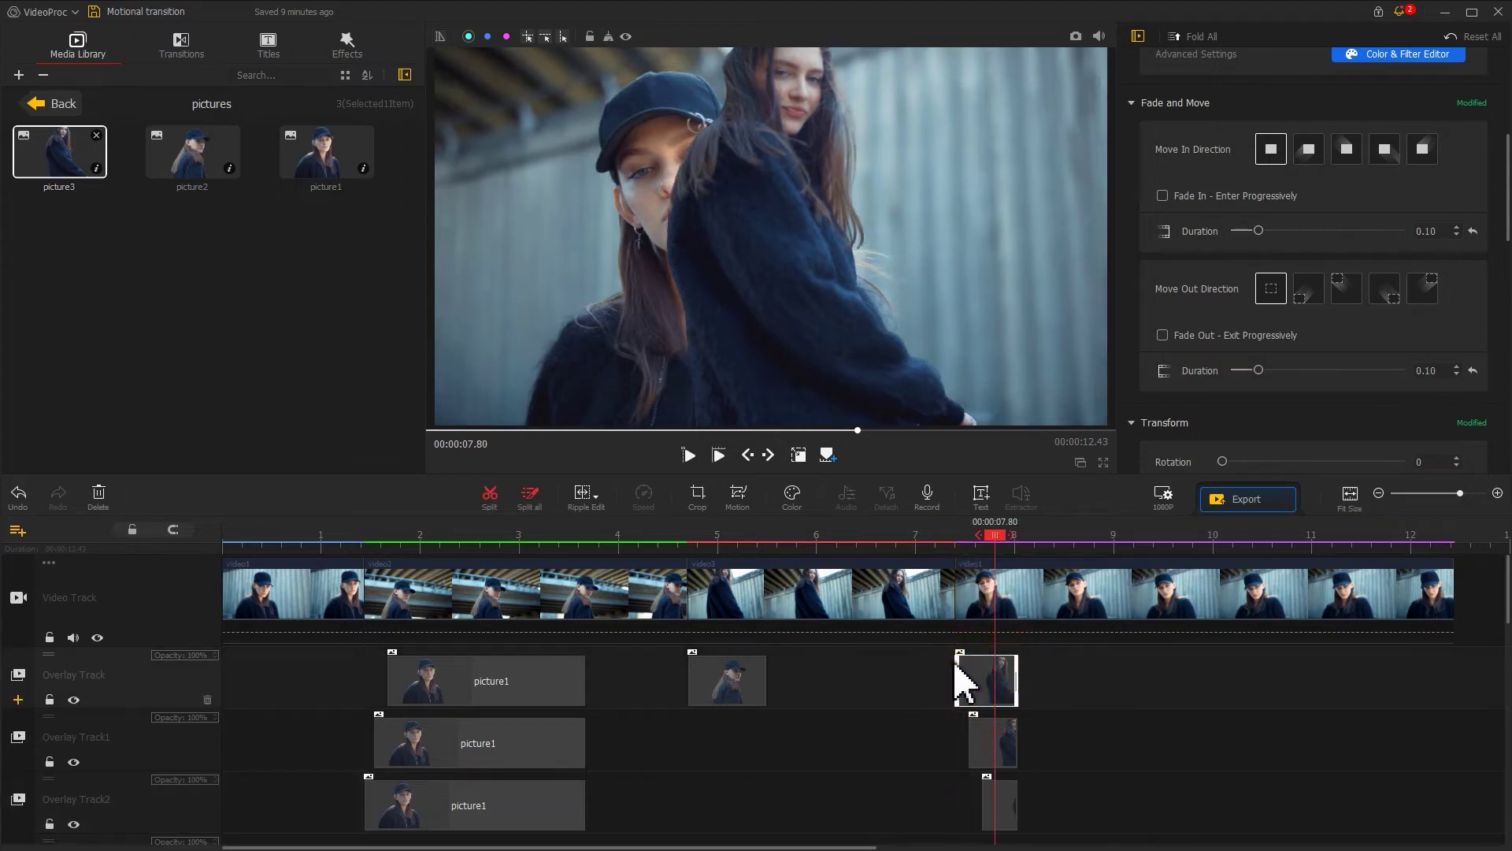
{"action": "left_click", "coordinate": [792, 498]}
{"action": "left_click", "coordinate": [411, 187]}
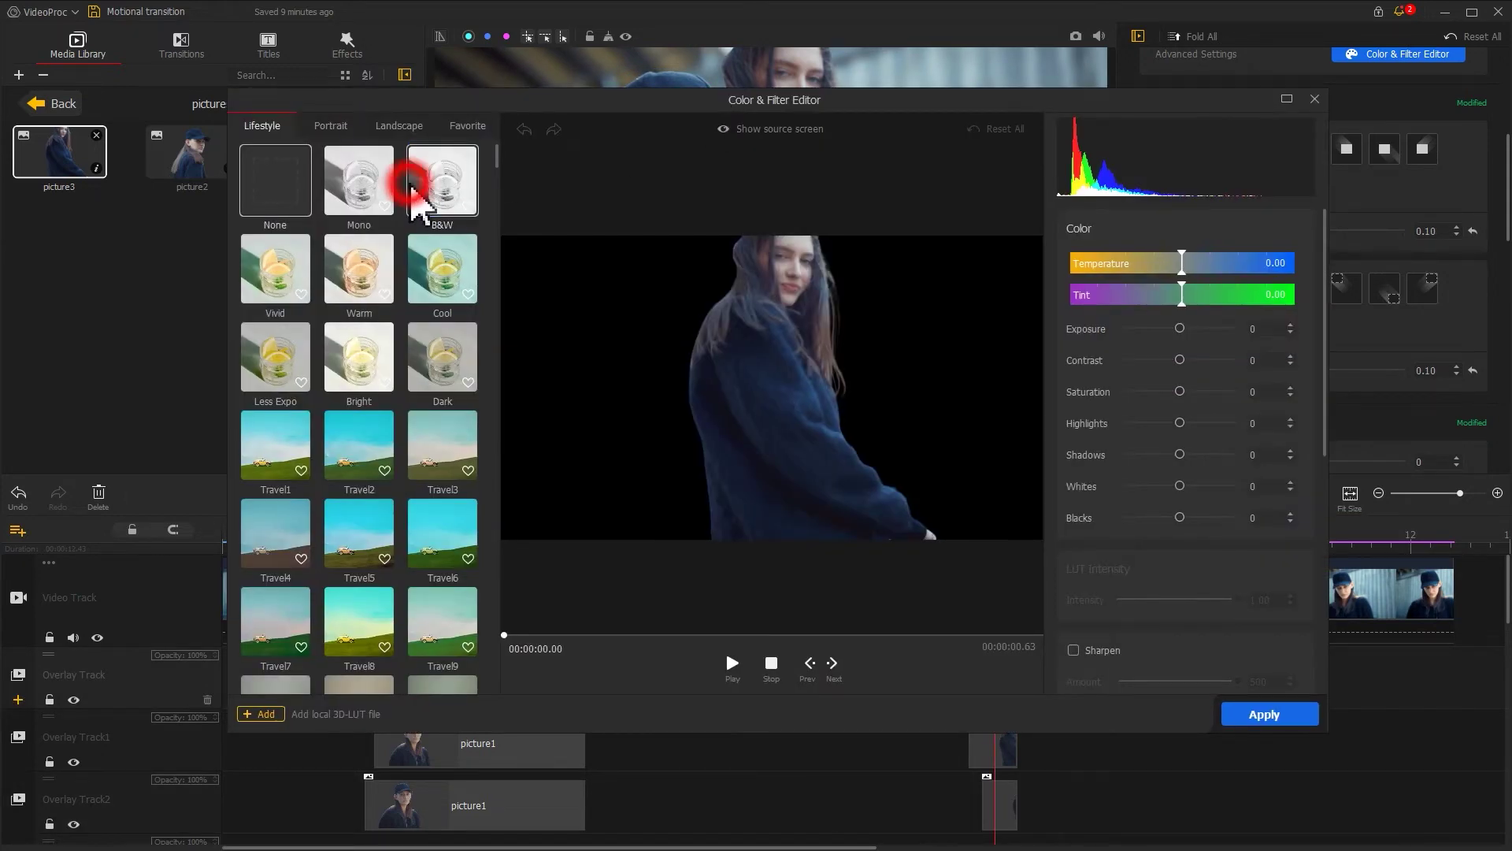
{"action": "left_click", "coordinate": [1273, 716]}
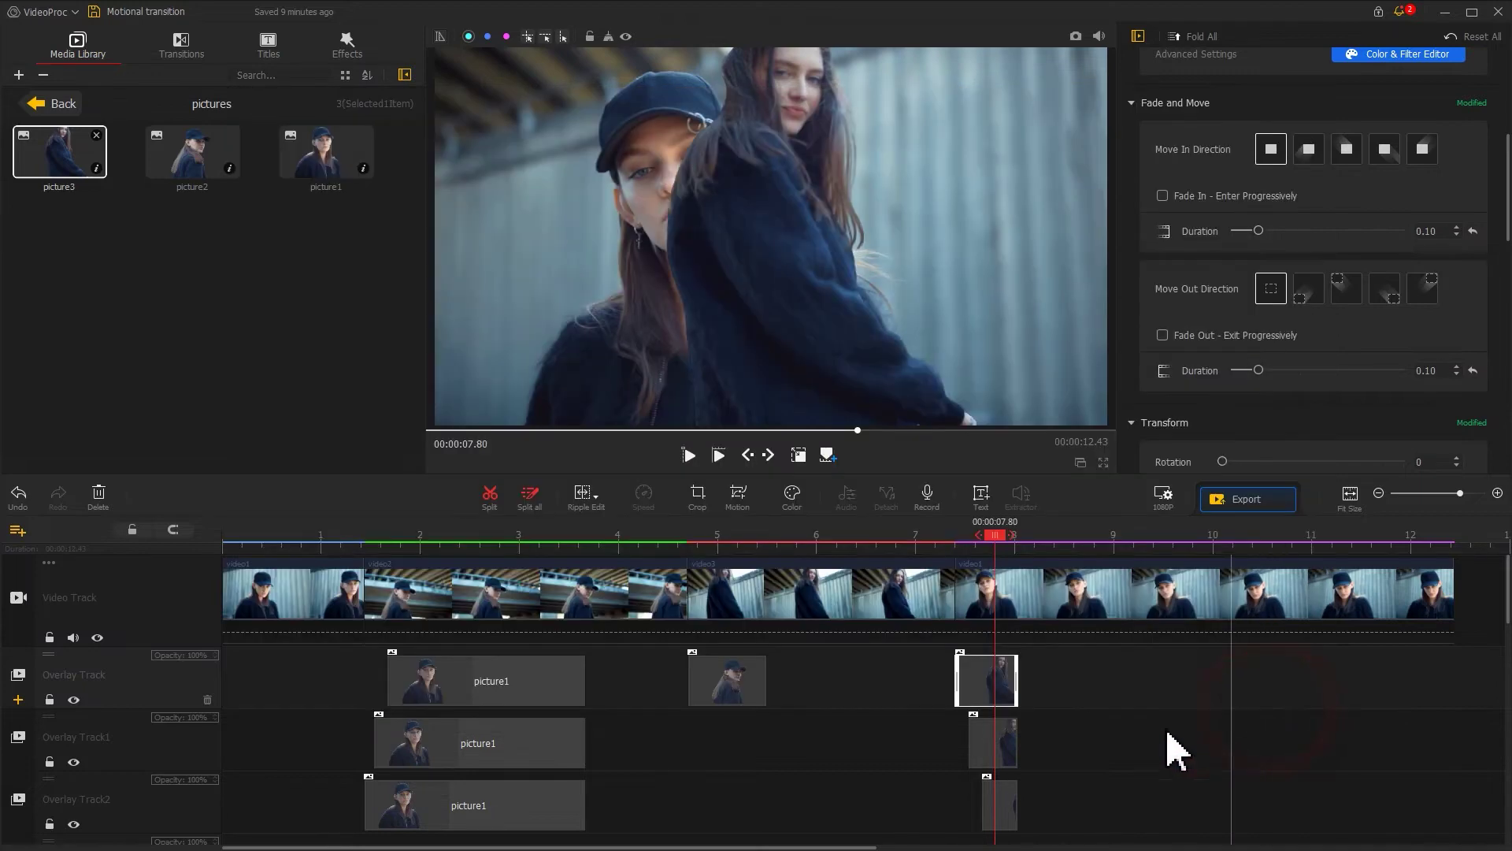
- Apply the B&W filter to the picture3 copy on Overlay Track1
{"action": "left_click", "coordinate": [993, 740]}
{"action": "left_click", "coordinate": [792, 496]}
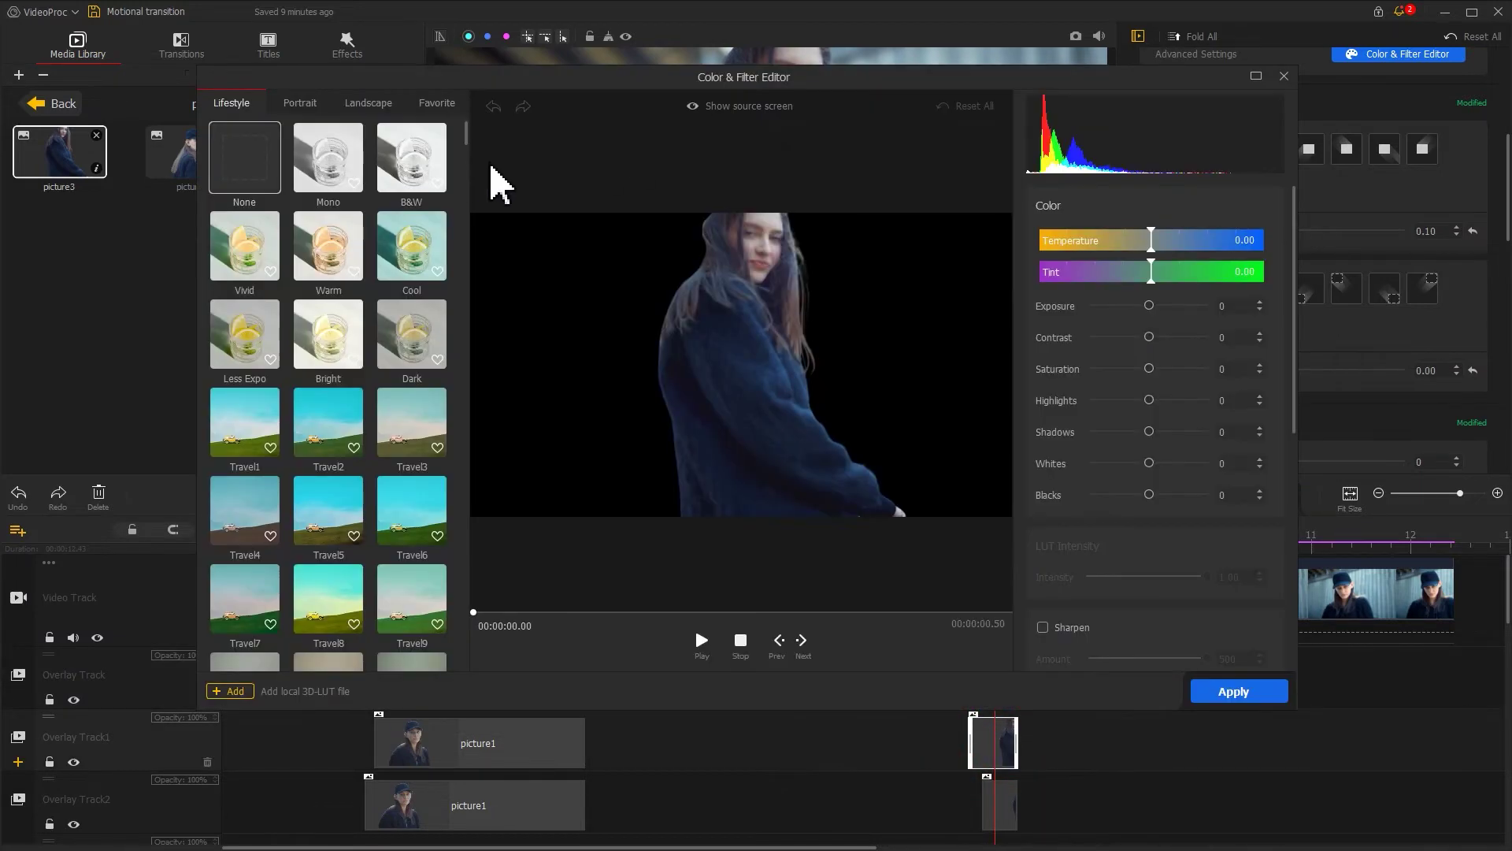
{"action": "left_click", "coordinate": [425, 149]}
{"action": "left_click", "coordinate": [1228, 693]}
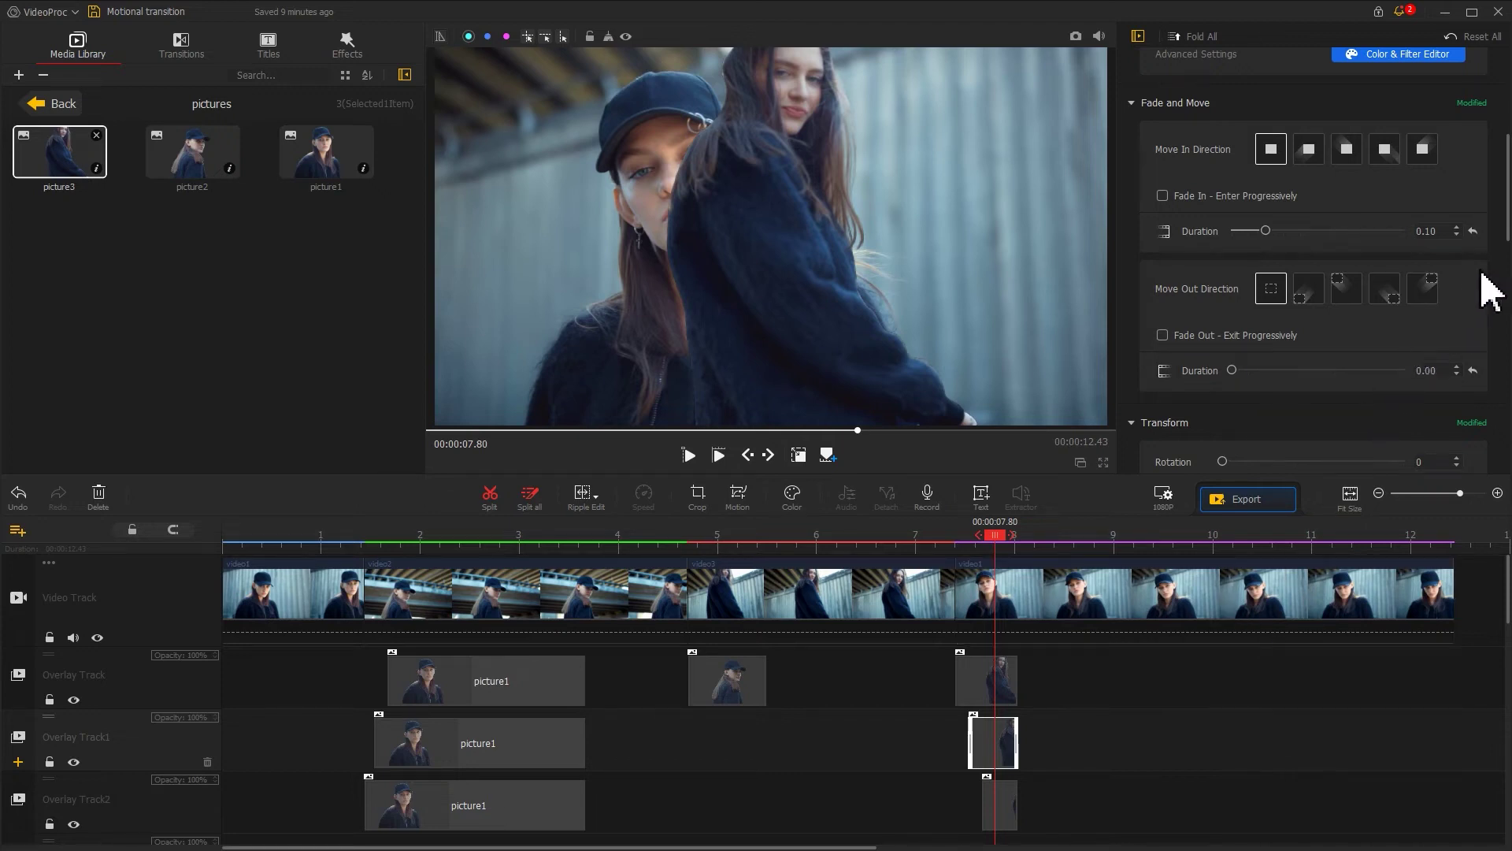
- Set Position X to 0.78 on the Overlay Track1 copy and 0.227 on the Overlay Track copy
{"action": "left_click_drag", "start_coordinate": [1508, 236], "coordinate": [1502, 309]}
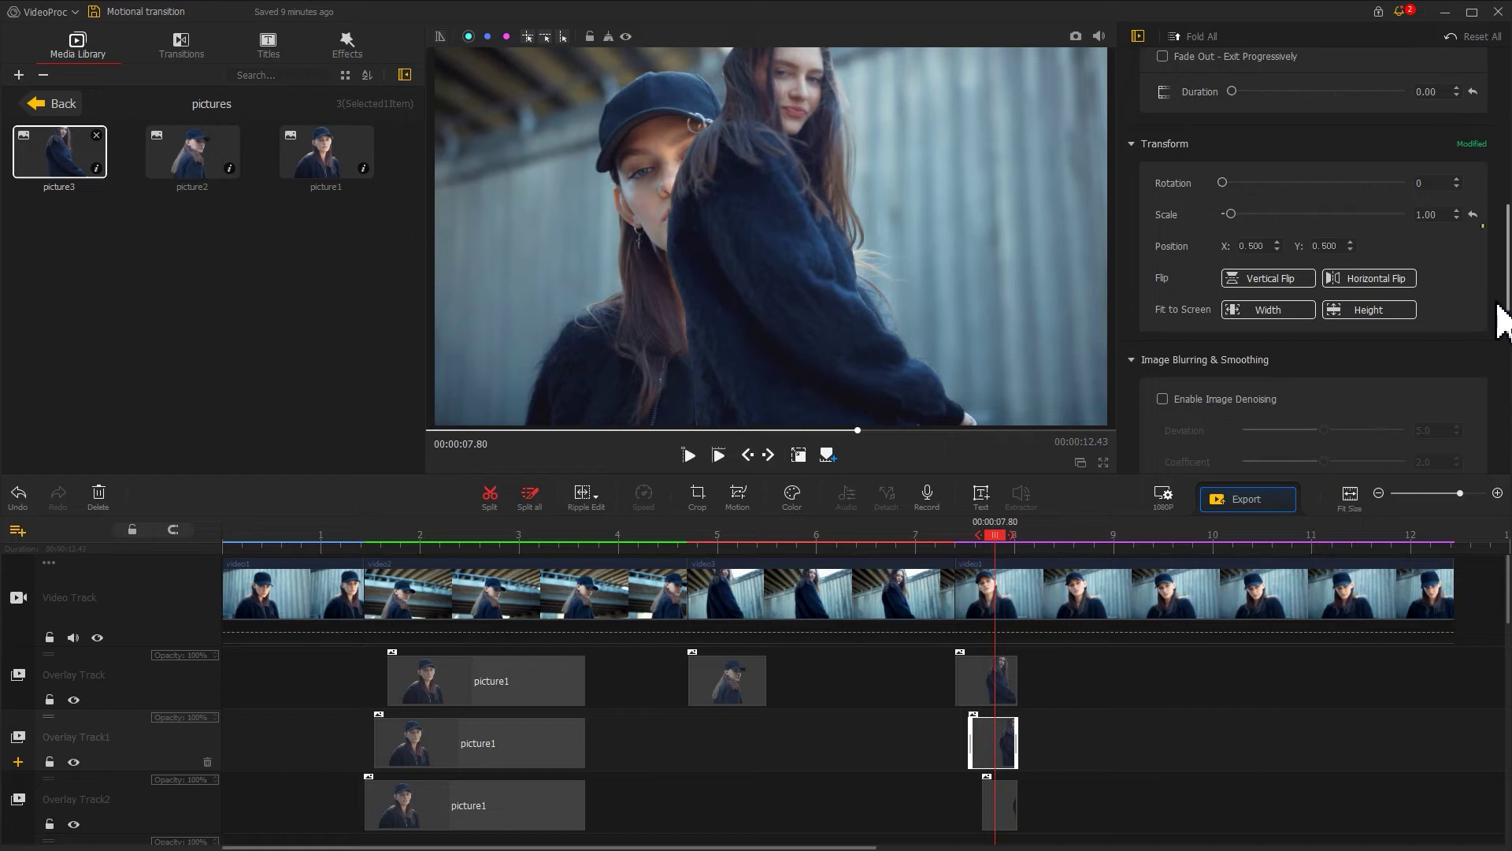
{"action": "double_click", "coordinate": [1257, 246]}
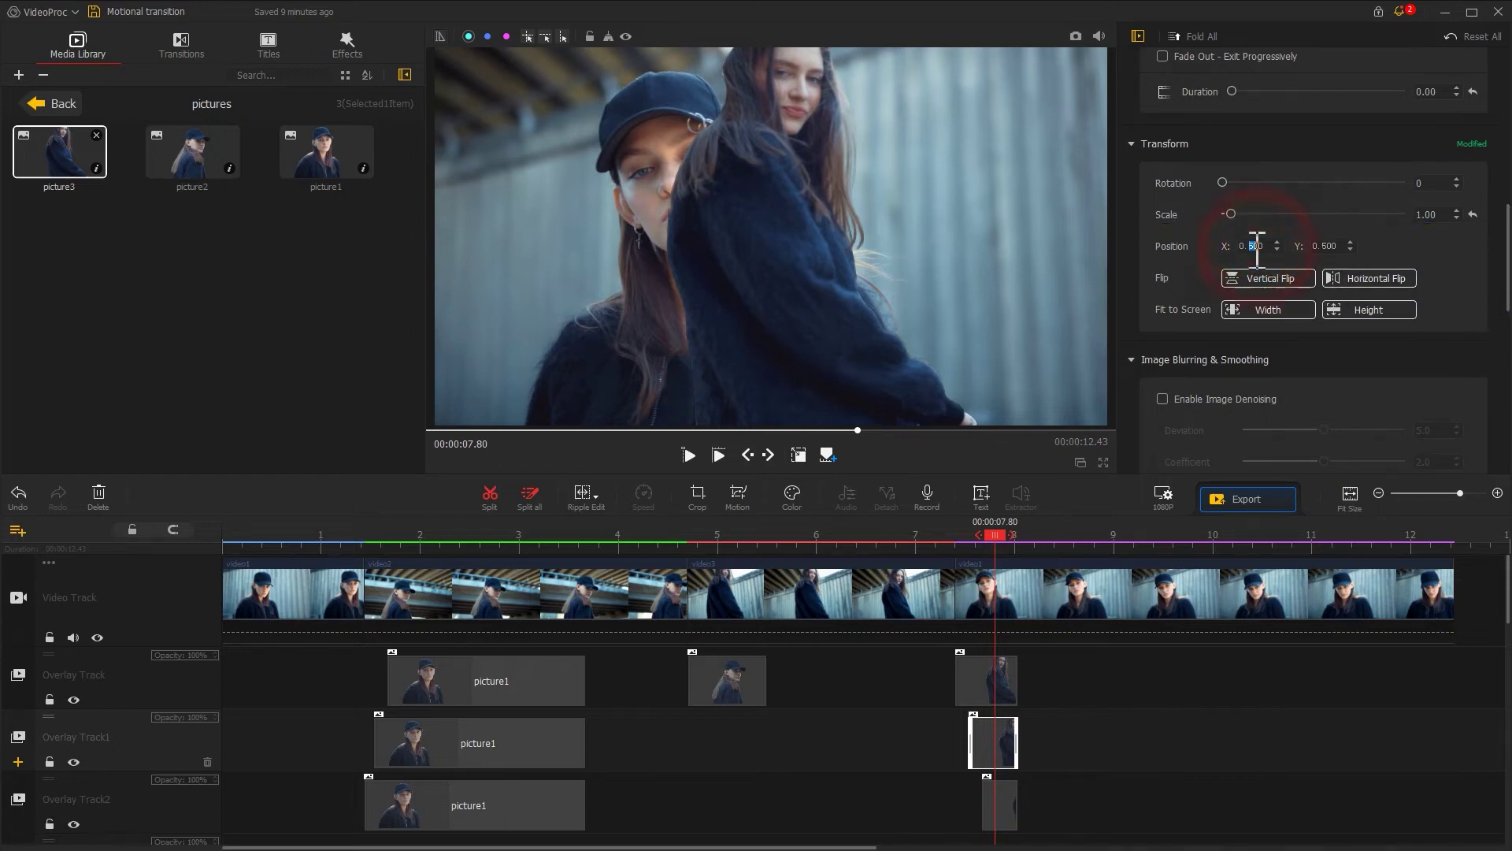
{"action": "type", "text": "0.78"}
{"action": "key", "text": "Return"}
{"action": "left_click", "coordinate": [1000, 697]}
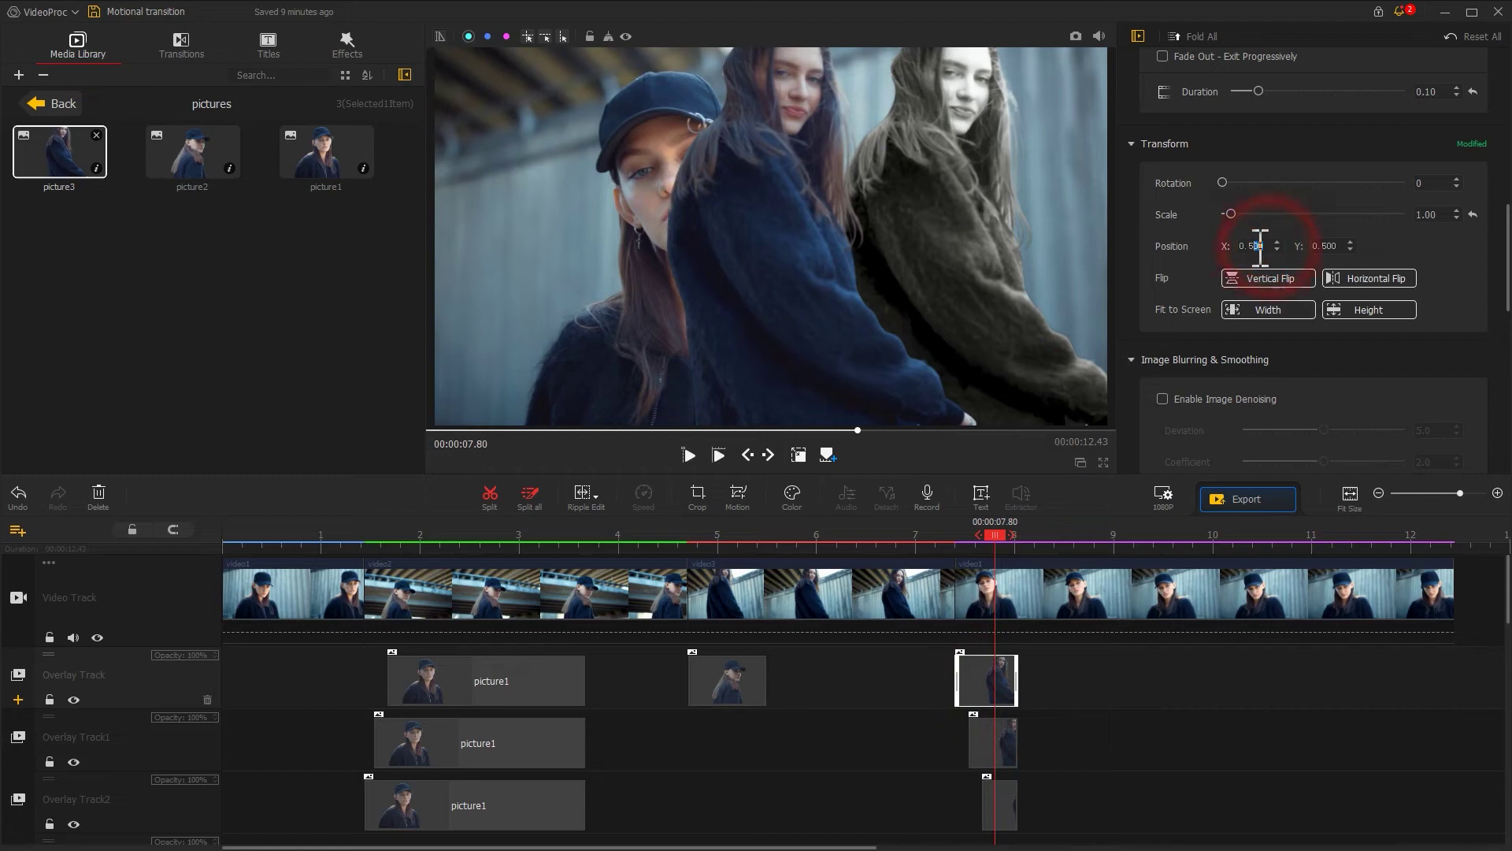
{"action": "type", "text": "227"}
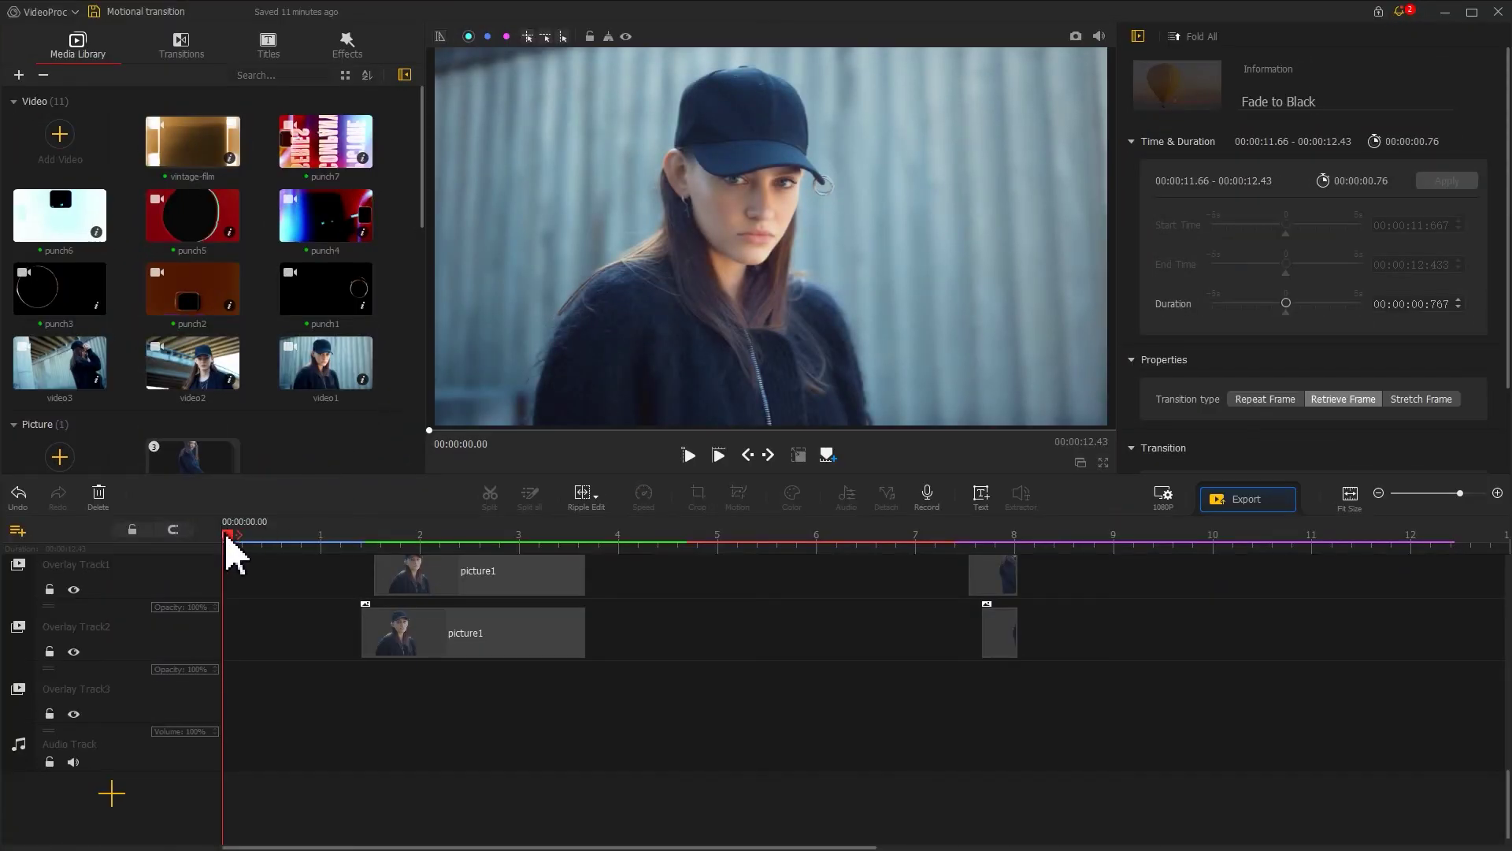
- Place punch1 on Overlay Track3 at 0.33 s, fit it to screen height, and set Screen blend
{"action": "left_click_drag", "start_coordinate": [228, 536], "coordinate": [263, 540]}
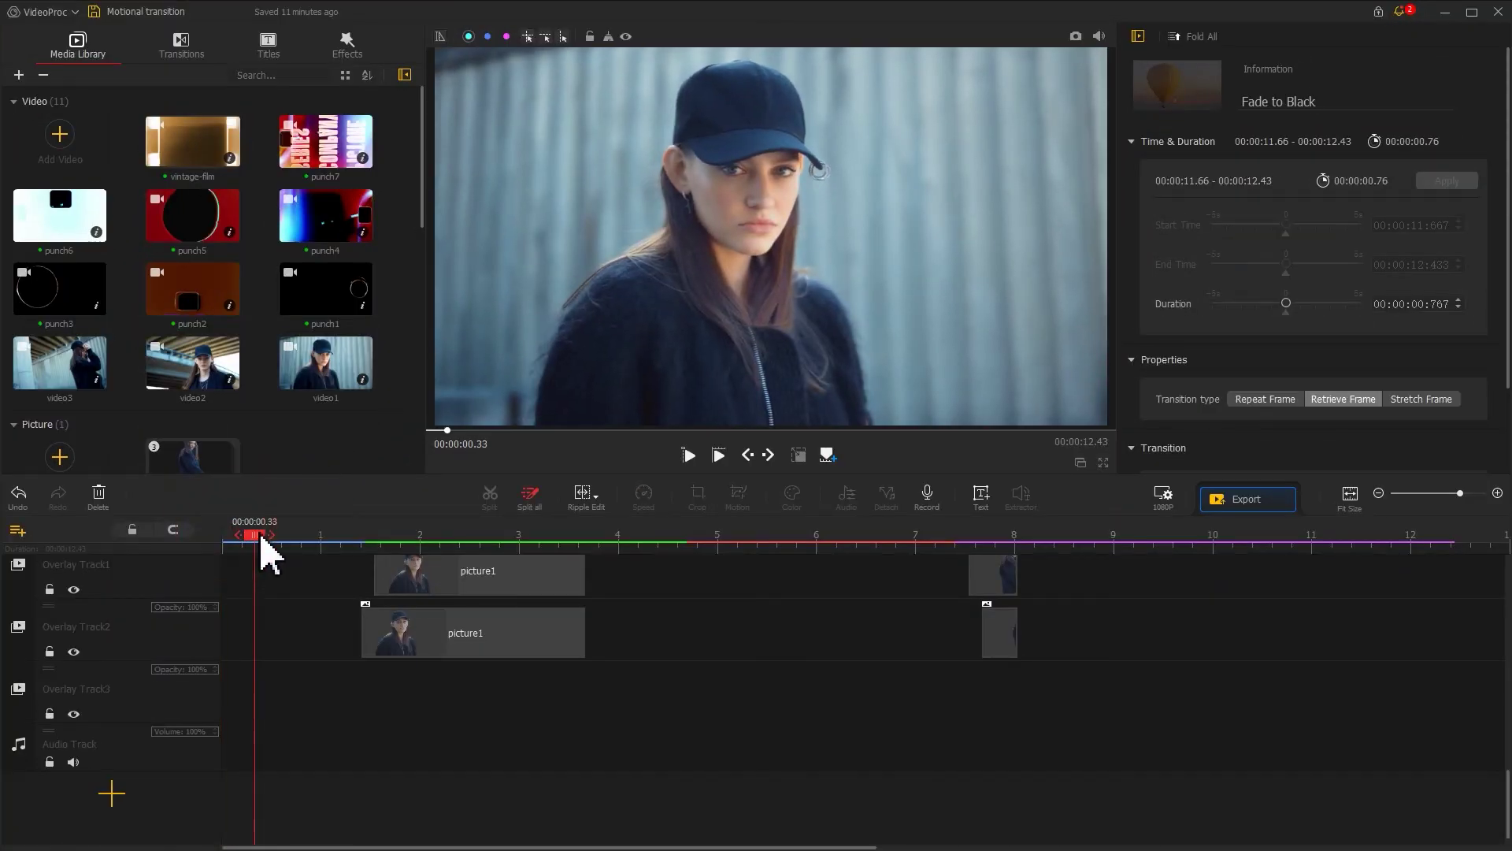
{"action": "left_click_drag", "start_coordinate": [314, 297], "coordinate": [278, 782]}
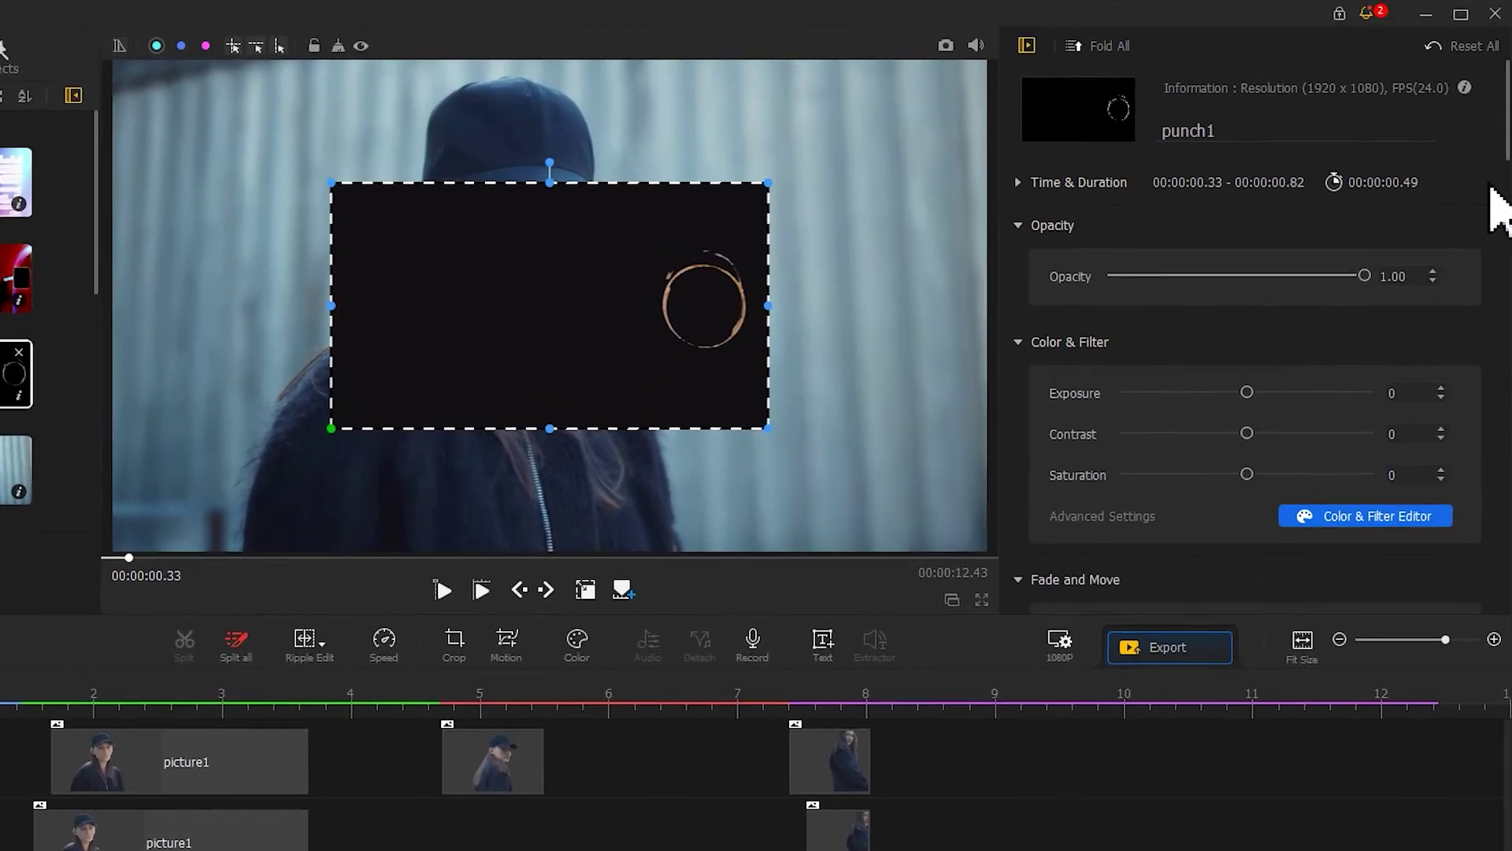
{"action": "left_click_drag", "start_coordinate": [1503, 157], "coordinate": [1505, 227]}
{"action": "left_click", "coordinate": [1298, 520]}
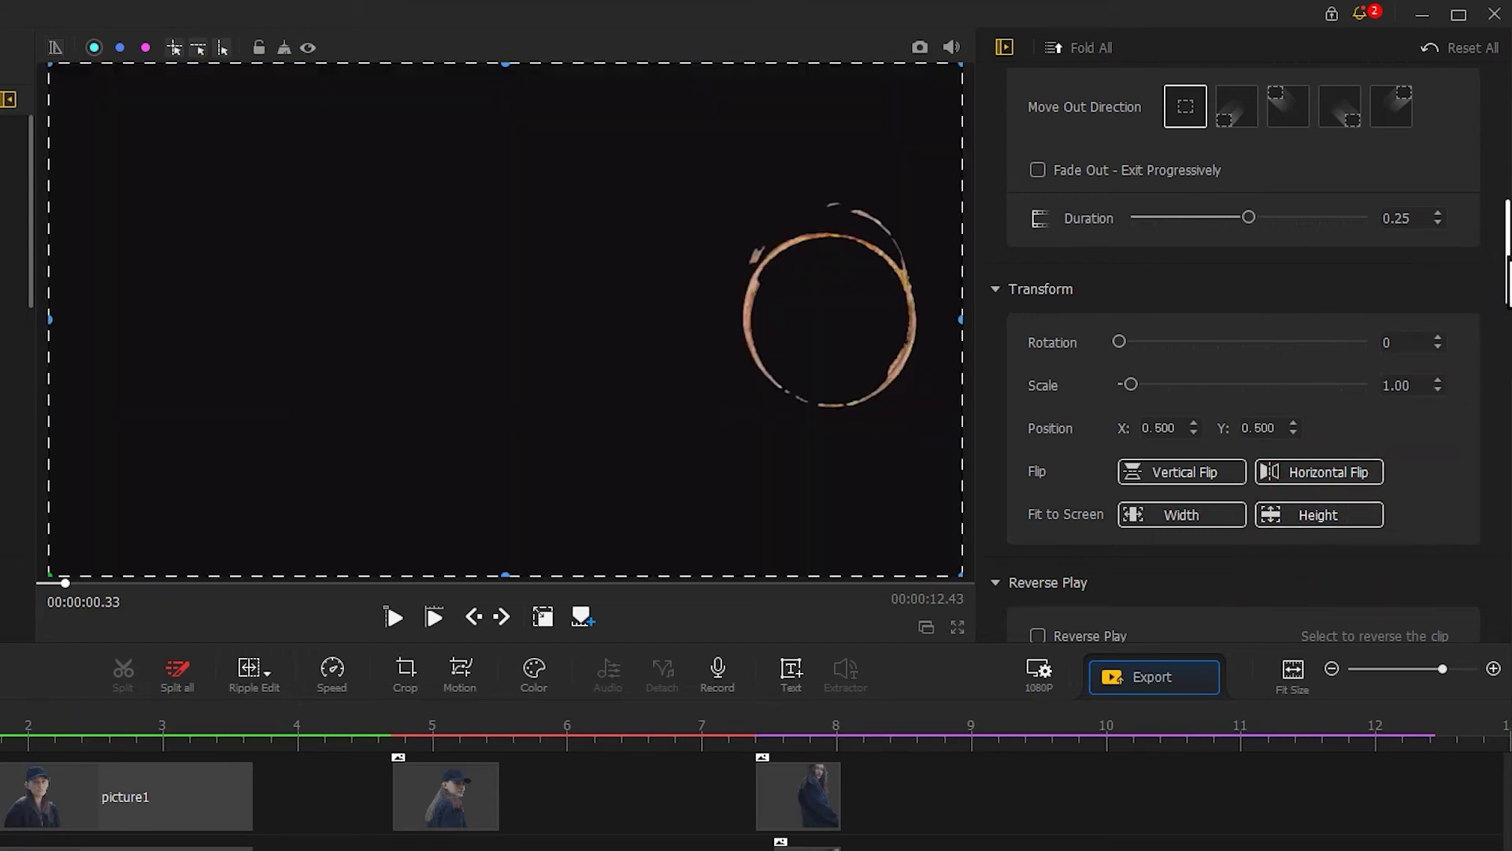
{"action": "left_click_drag", "start_coordinate": [1501, 309], "coordinate": [1456, 612]}
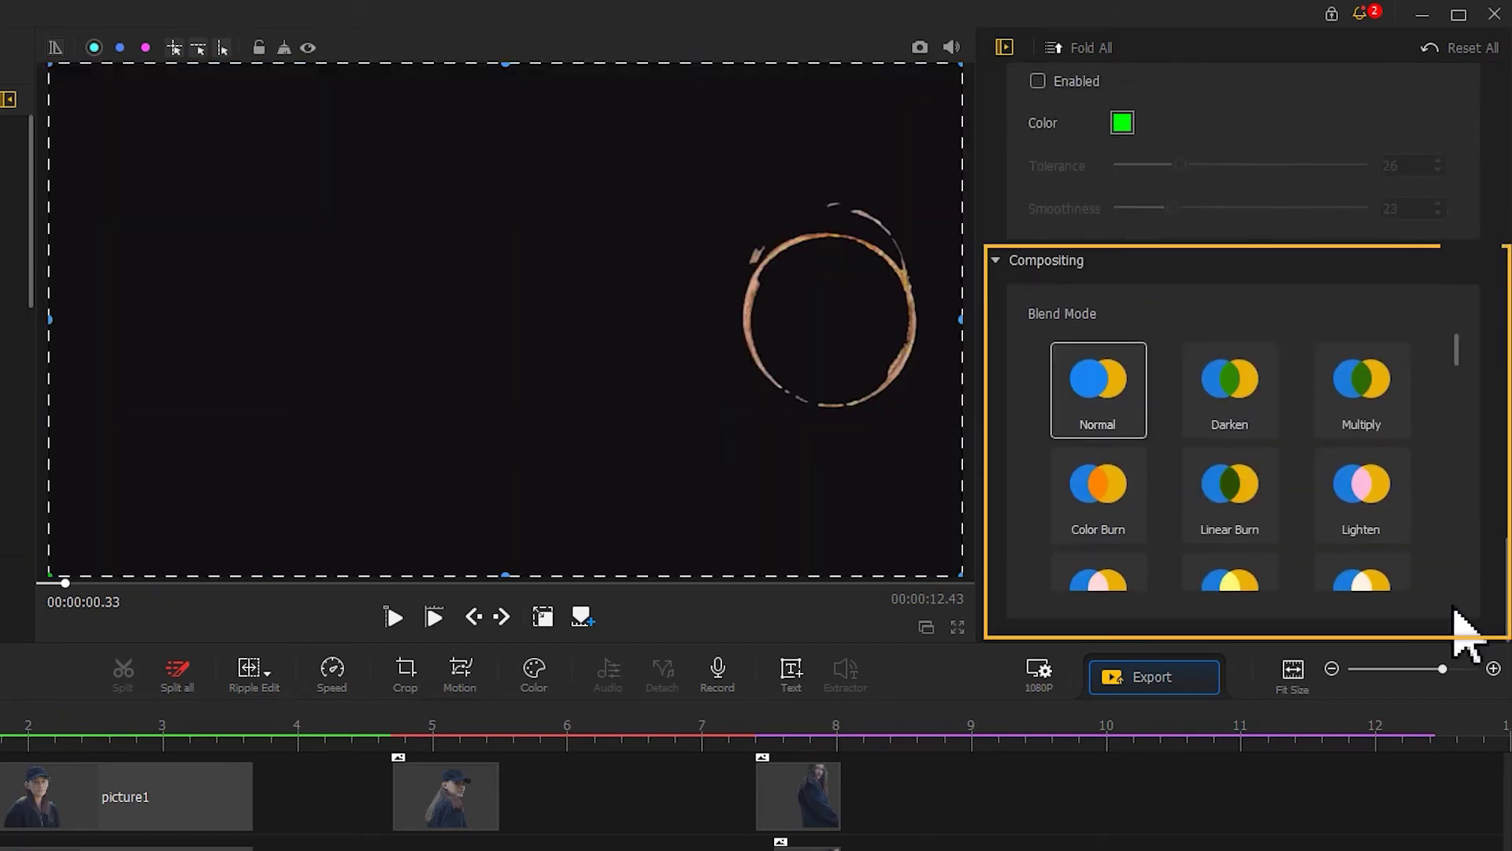
{"action": "left_click", "coordinate": [1458, 354]}
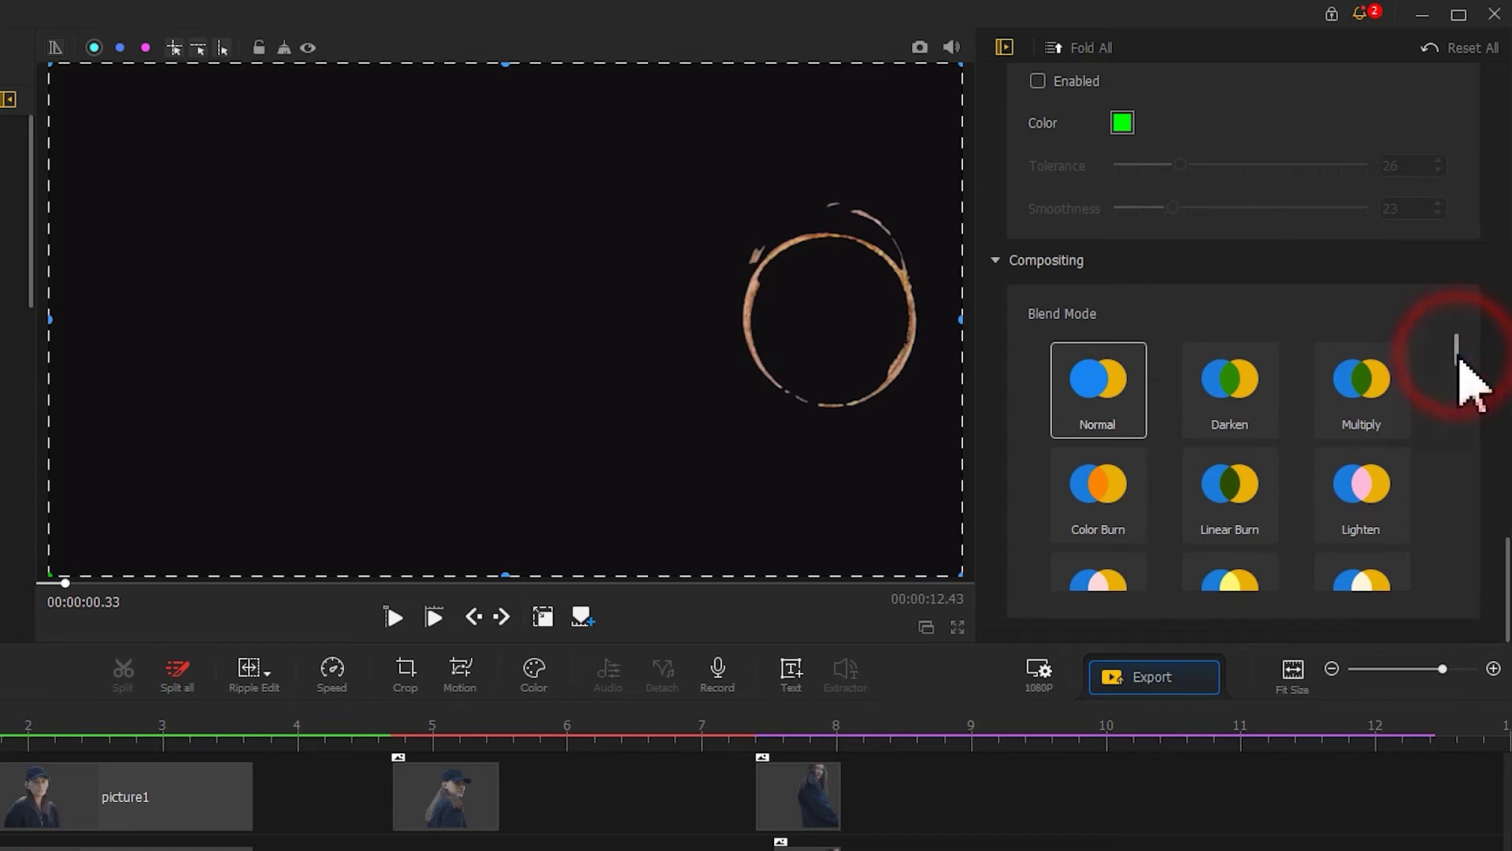
{"action": "left_click_drag", "start_coordinate": [1457, 354], "coordinate": [1458, 466]}
{"action": "left_click", "coordinate": [1124, 393]}
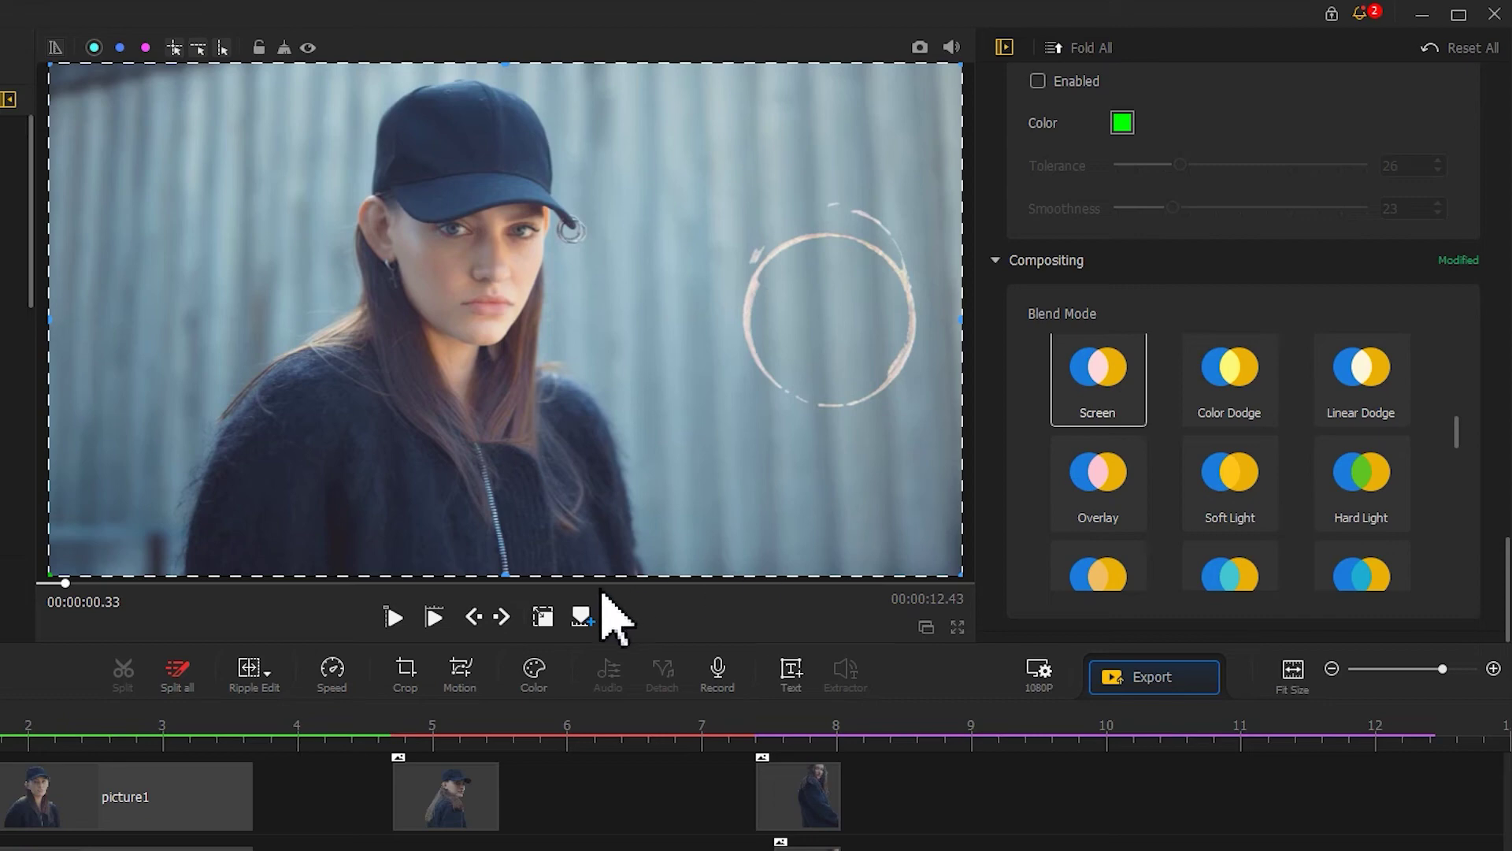
{"action": "left_click", "coordinate": [543, 615]}
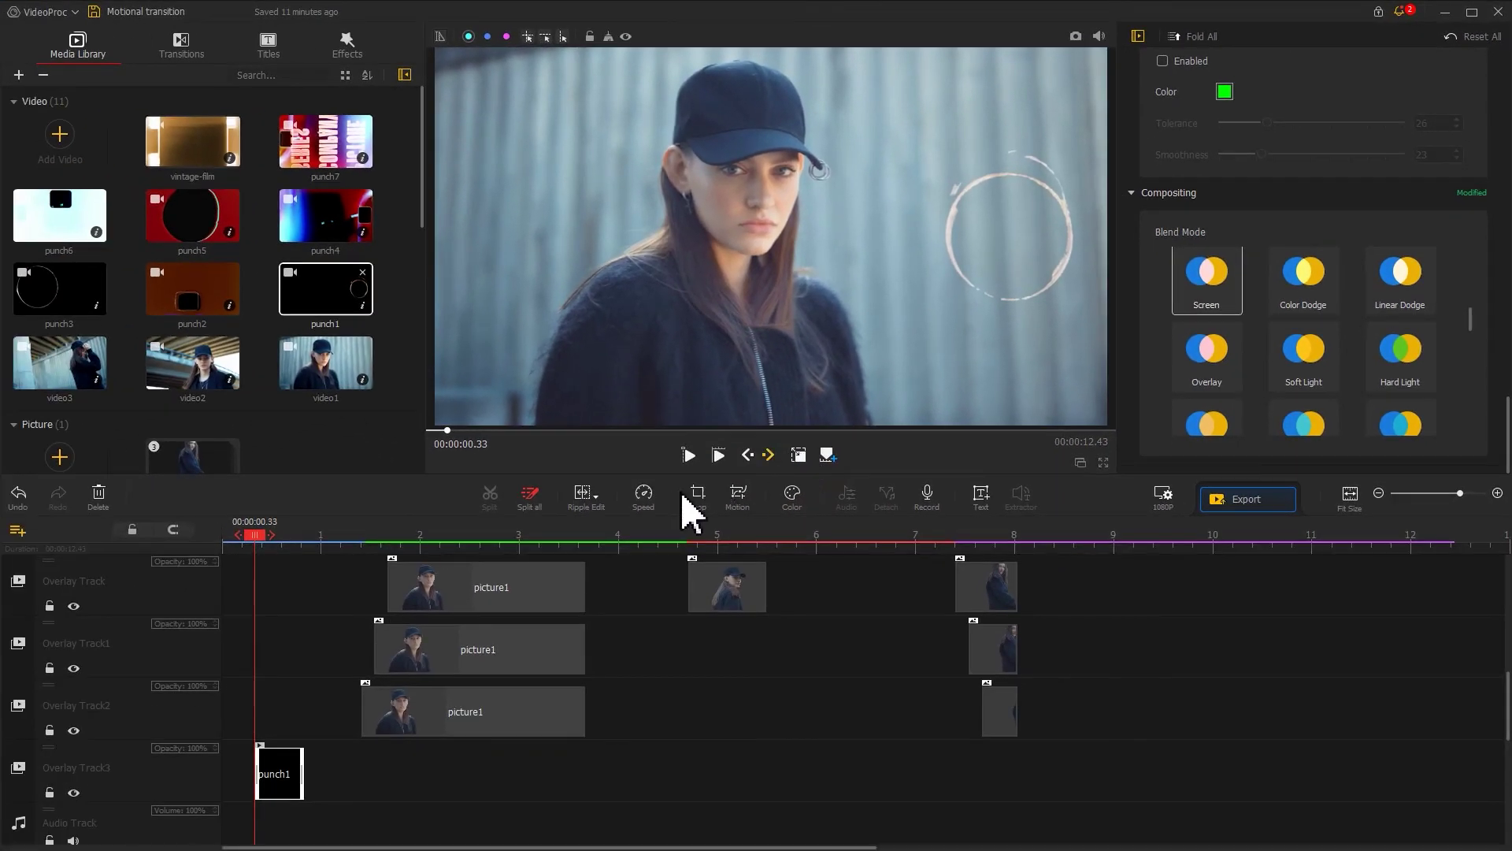
- Place punch2 at 1.46 s filling the frame in Screen blend, and add vintage-film near the end
{"action": "left_click", "coordinate": [365, 541]}
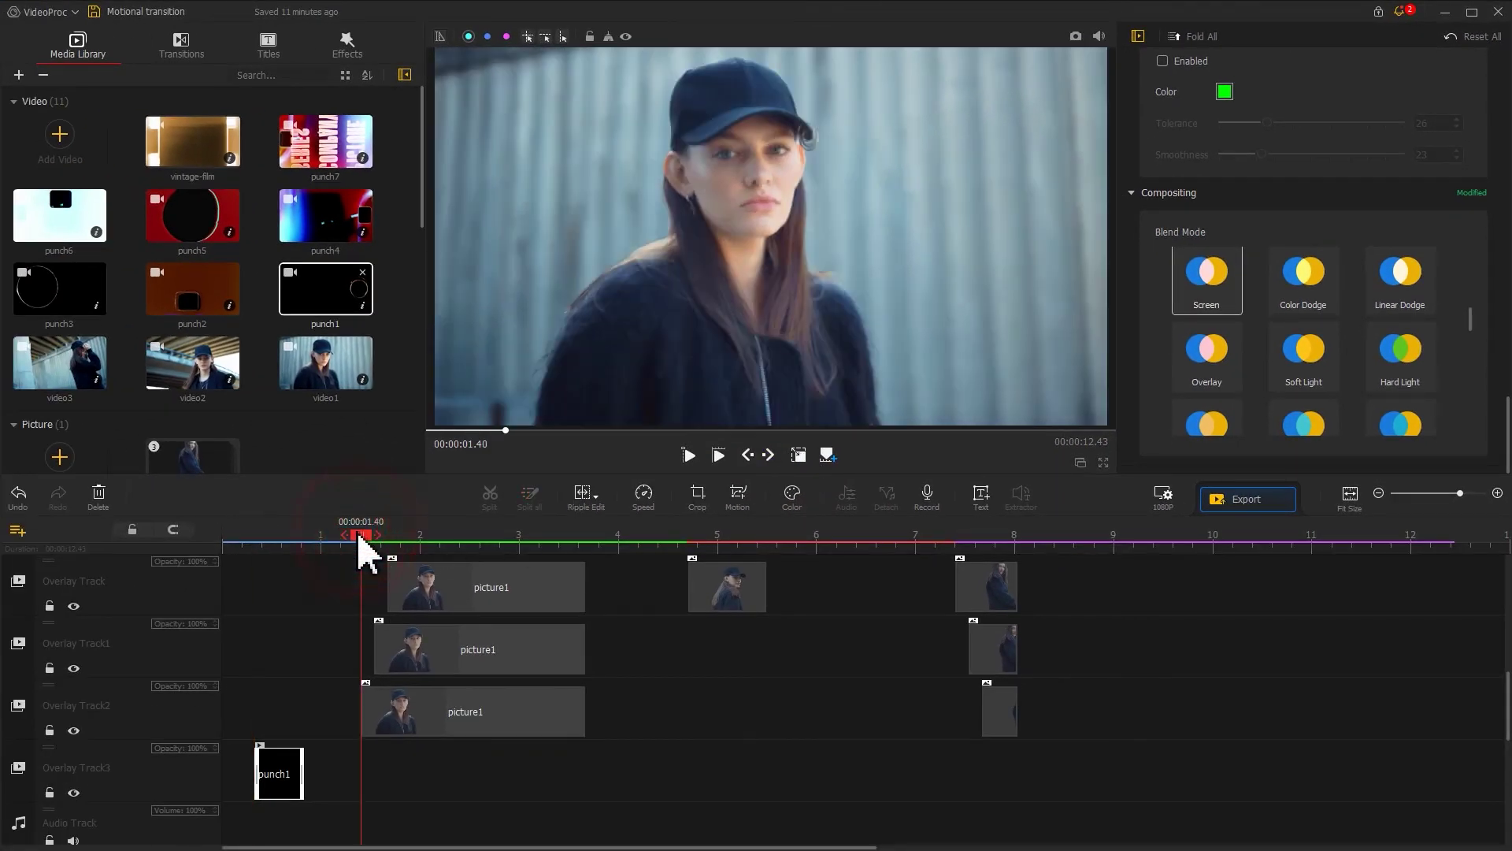
{"action": "left_click_drag", "start_coordinate": [193, 297], "coordinate": [388, 824]}
{"action": "left_click_drag", "start_coordinate": [603, 331], "coordinate": [437, 426]}
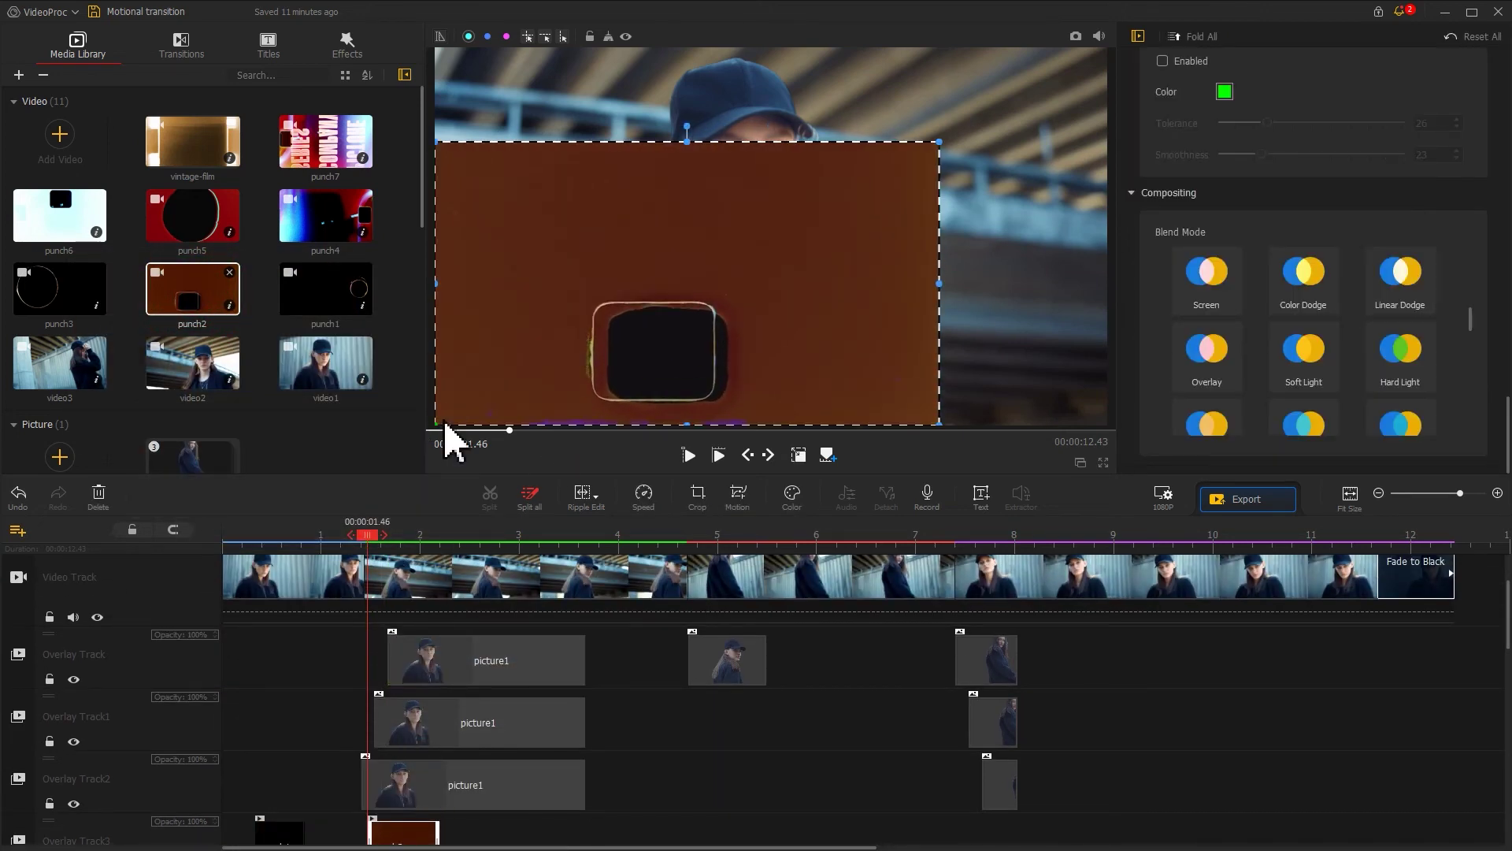
{"action": "left_click_drag", "start_coordinate": [939, 142], "coordinate": [1106, 56]}
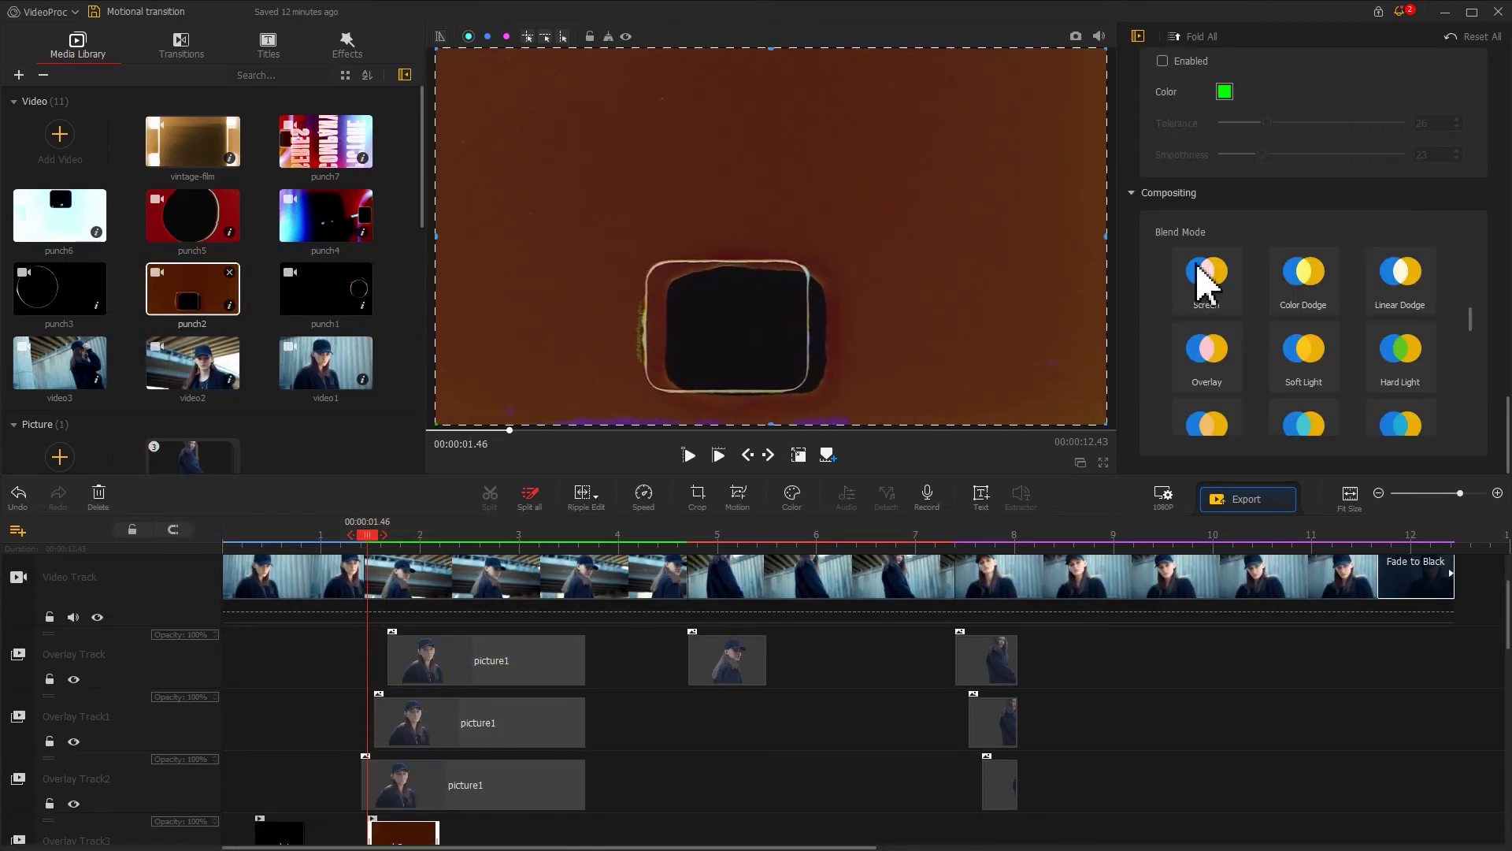
{"action": "left_click", "coordinate": [1213, 285]}
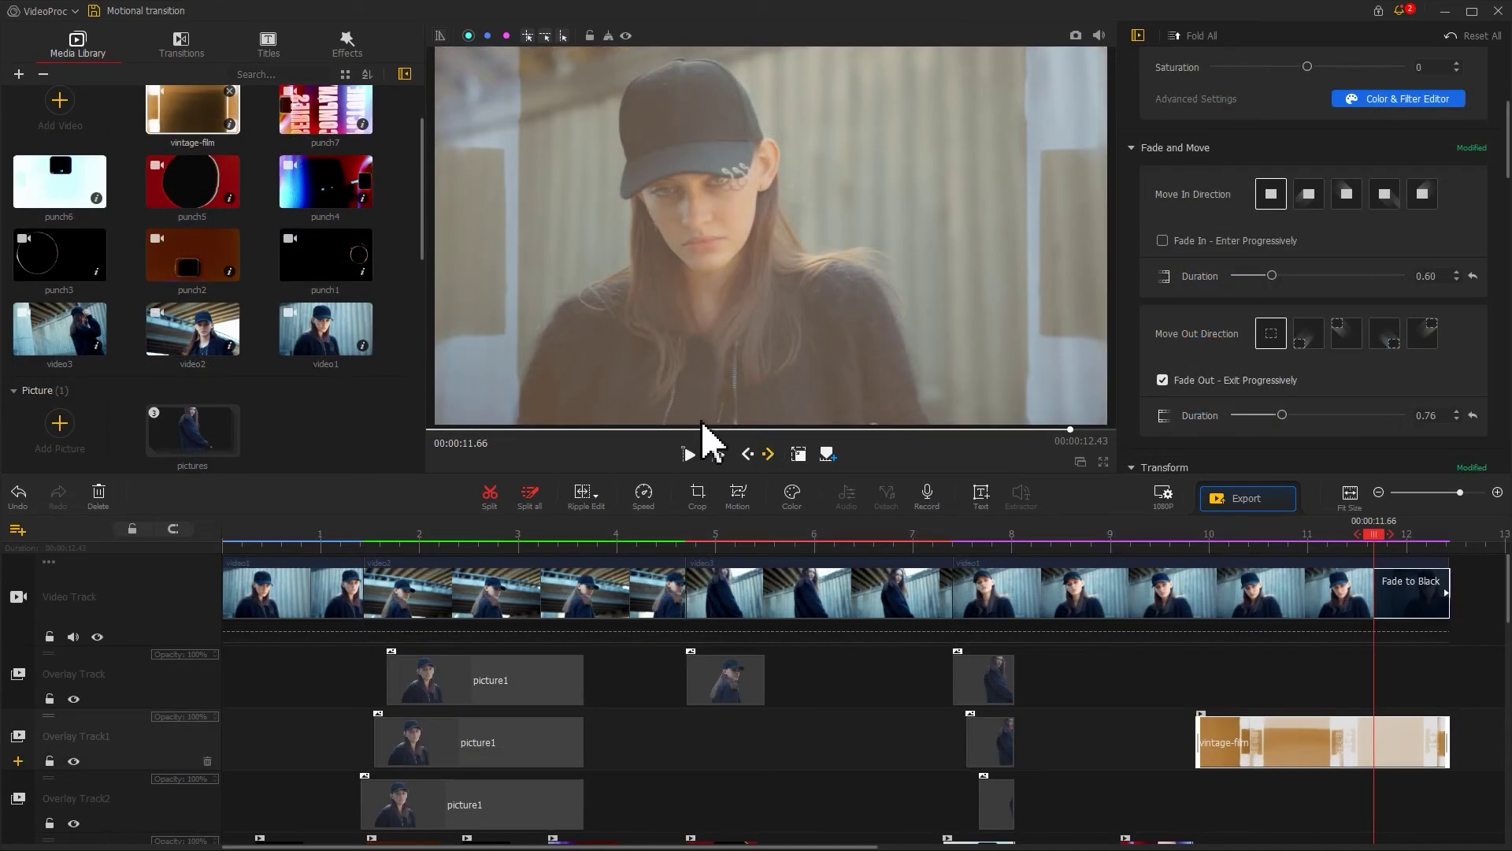
{"action": "left_click_drag", "start_coordinate": [418, 210], "coordinate": [411, 347]}
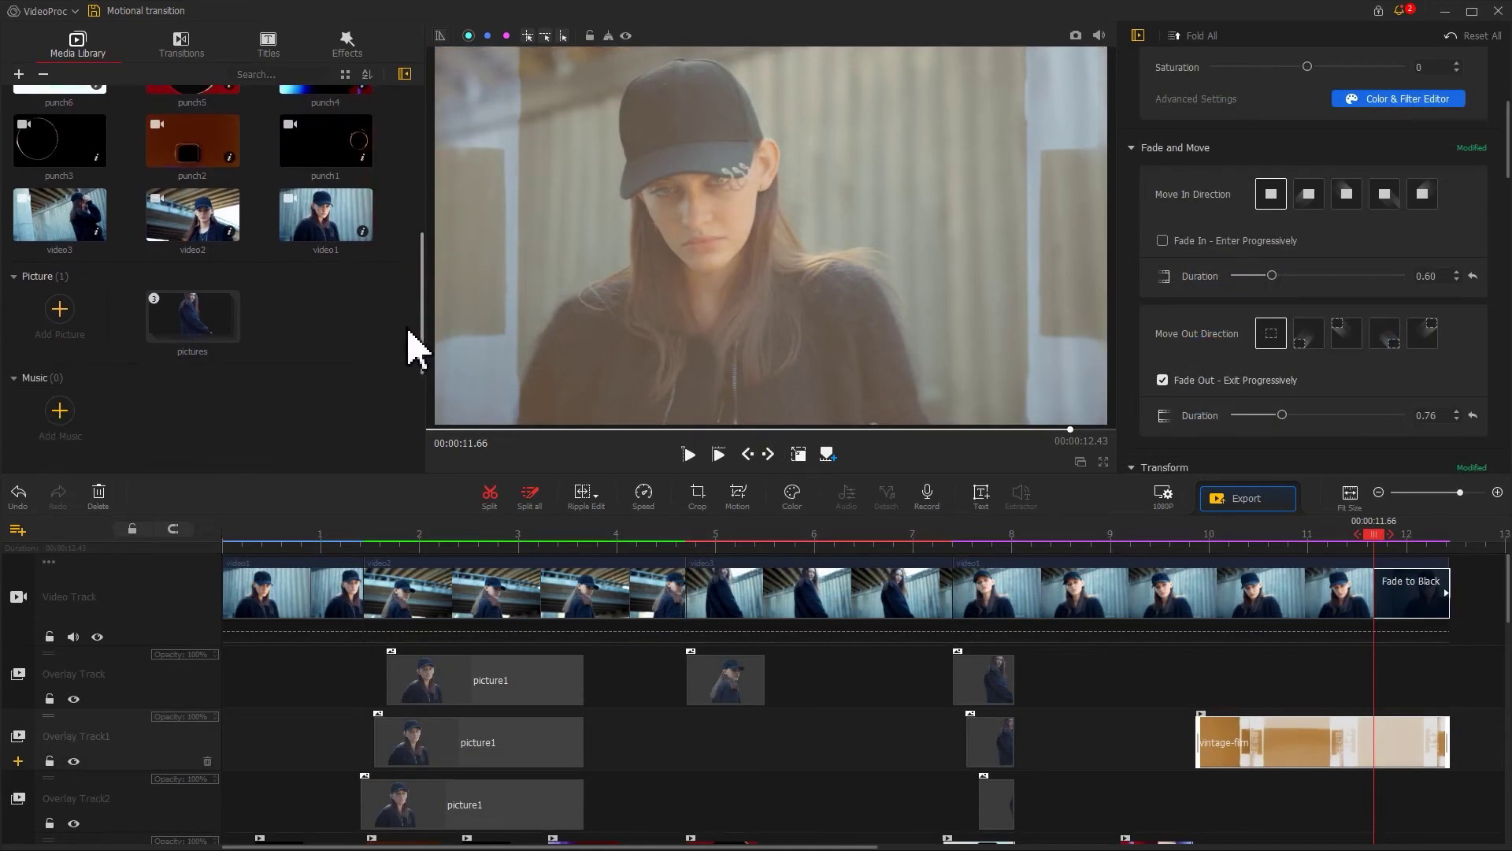
- Import the music MP3 and place it on the Audio Track
{"action": "left_click", "coordinate": [84, 419]}
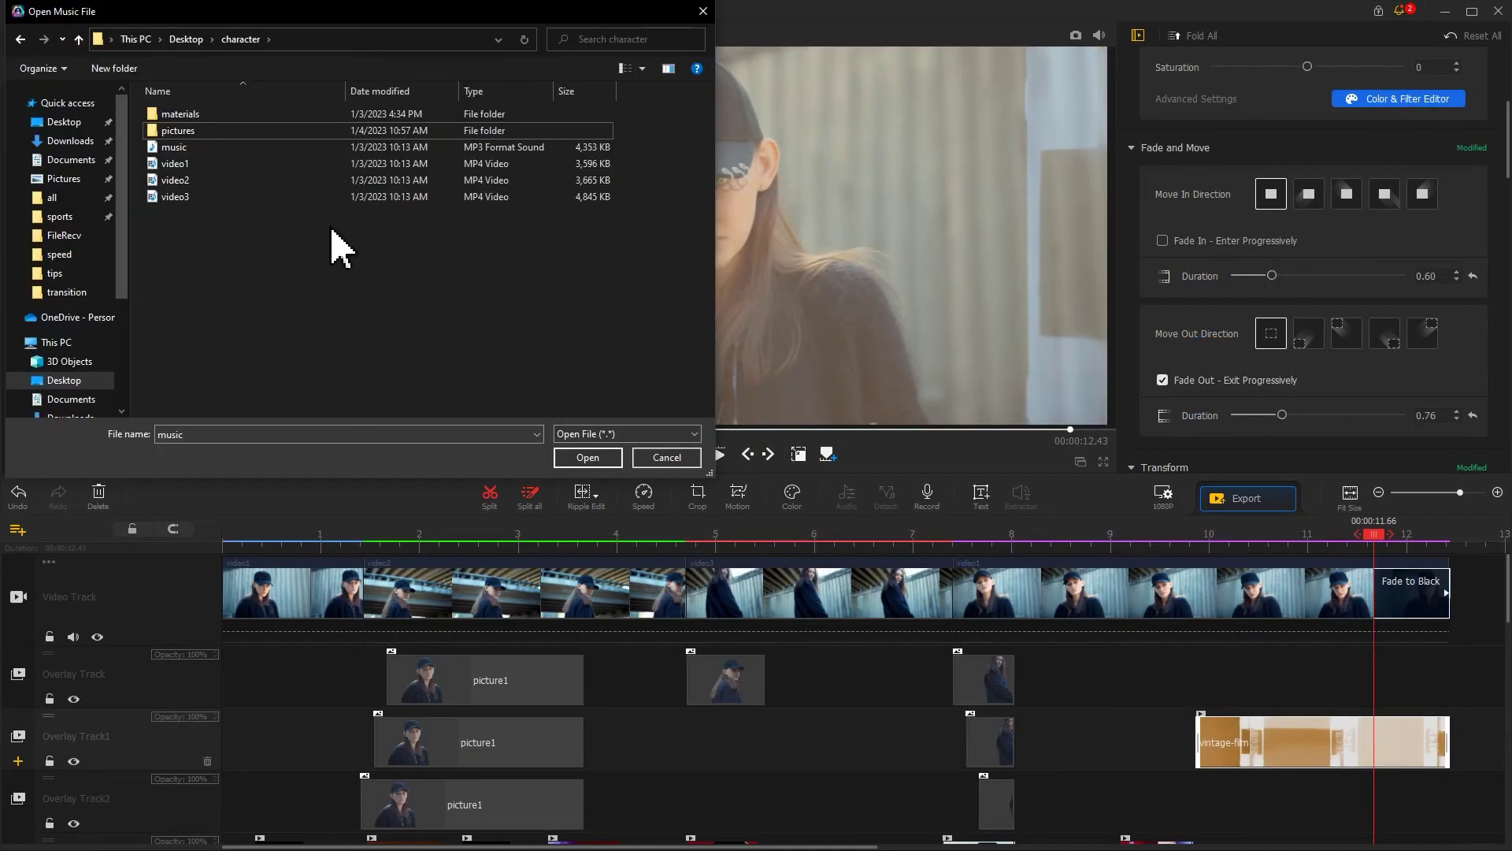
{"action": "left_click", "coordinate": [300, 150]}
{"action": "left_click", "coordinate": [562, 452]}
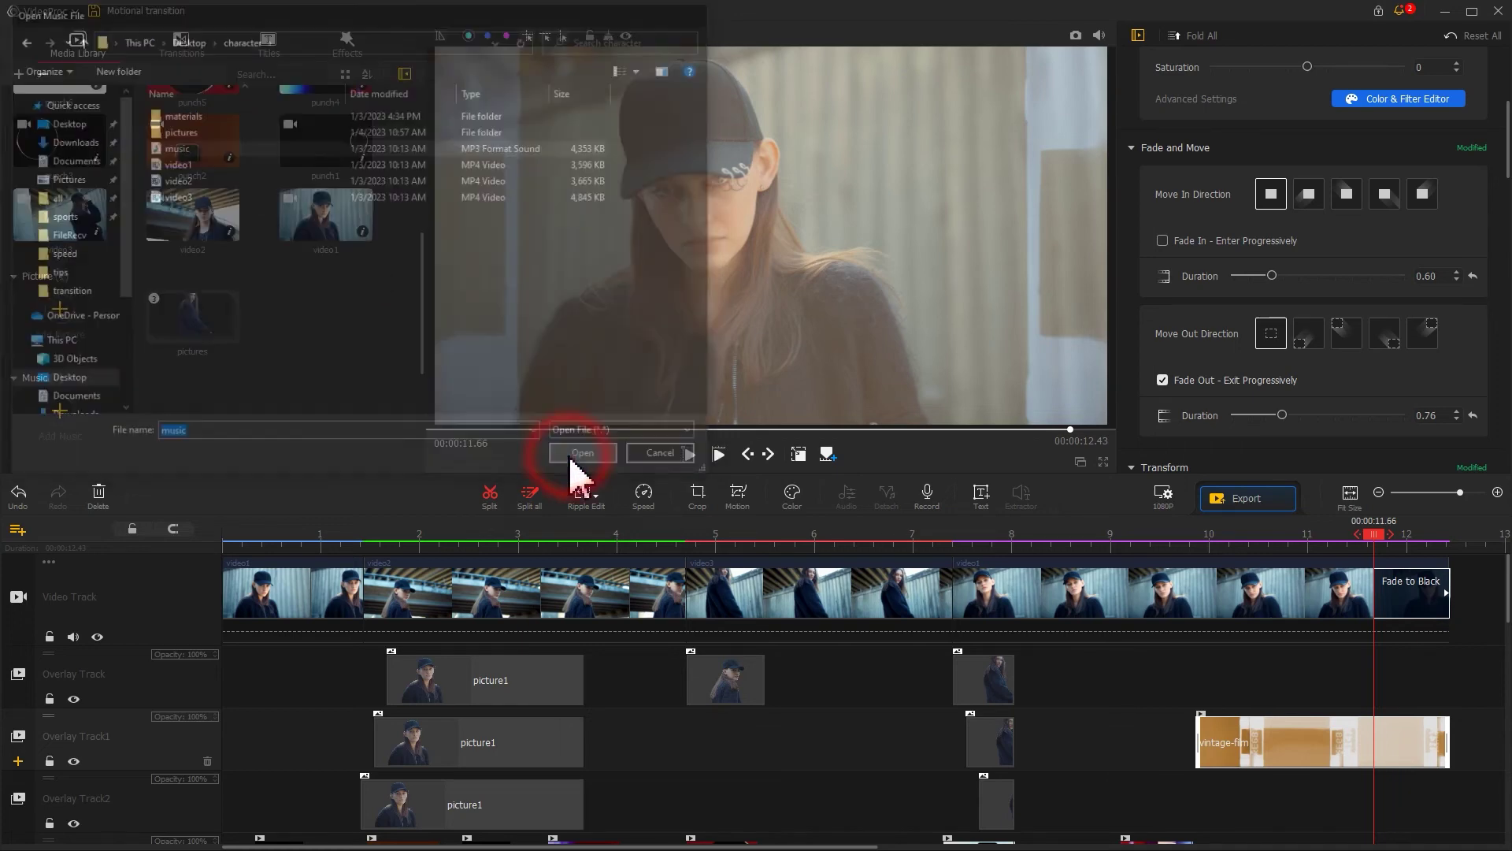
{"action": "left_click_drag", "start_coordinate": [193, 431], "coordinate": [213, 783]}
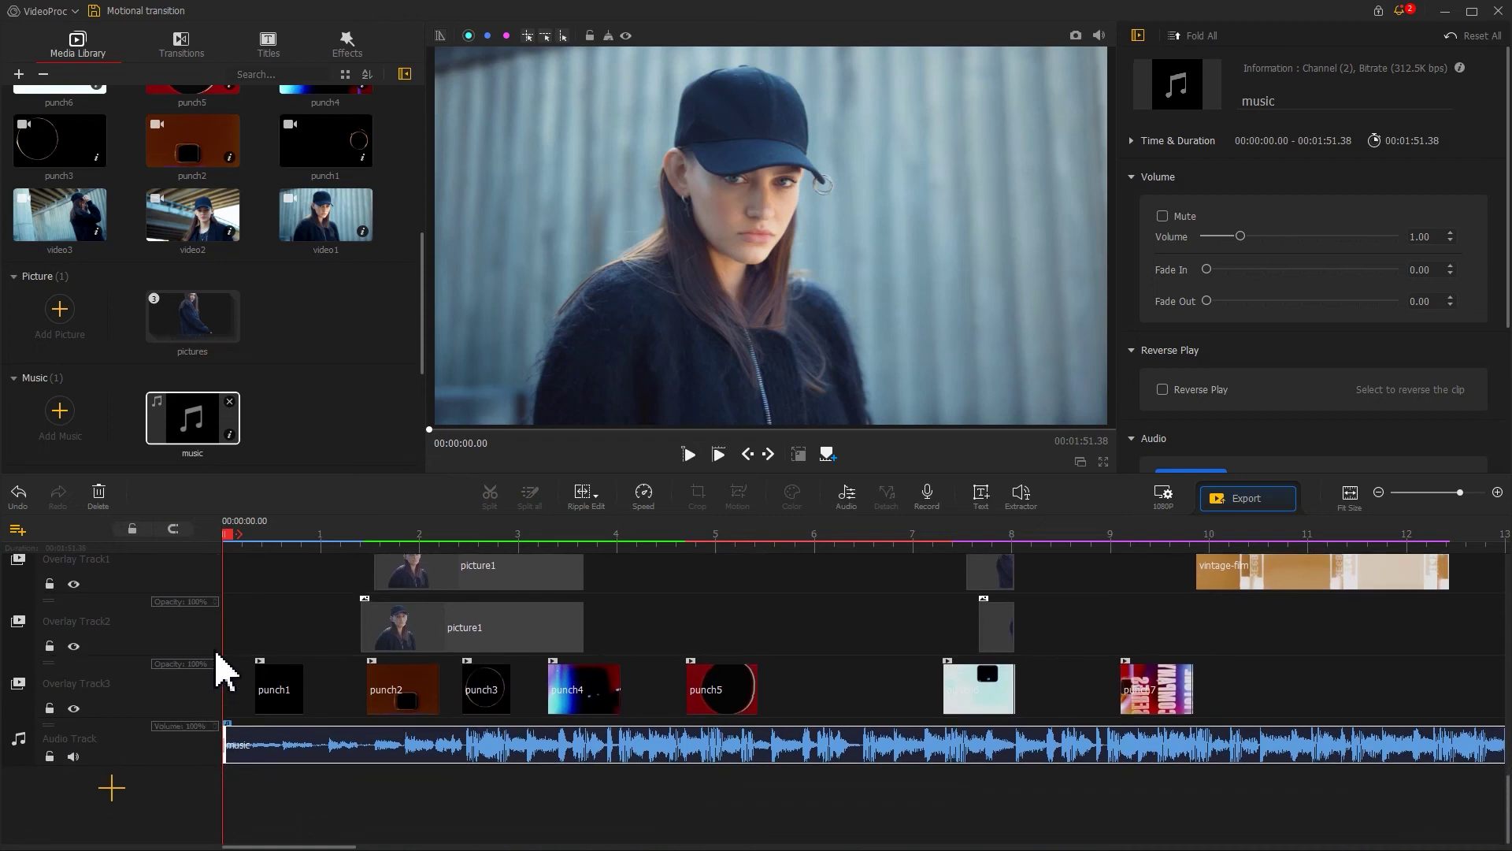
- Split the music at 12.43 s and delete the leftover tail
{"action": "left_click_drag", "start_coordinate": [236, 544], "coordinate": [1465, 532]}
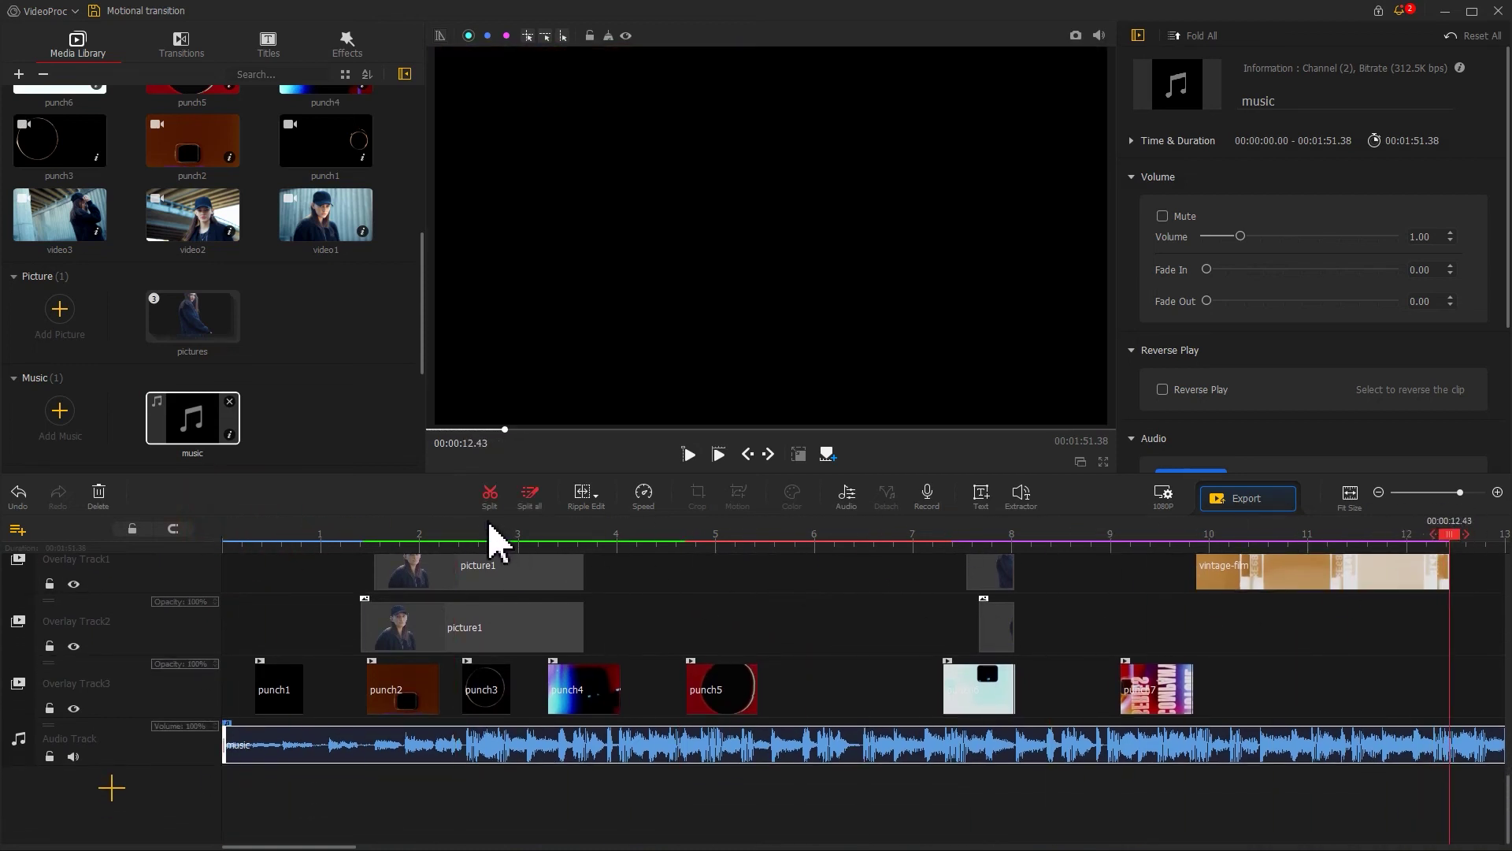
{"action": "left_click", "coordinate": [484, 504]}
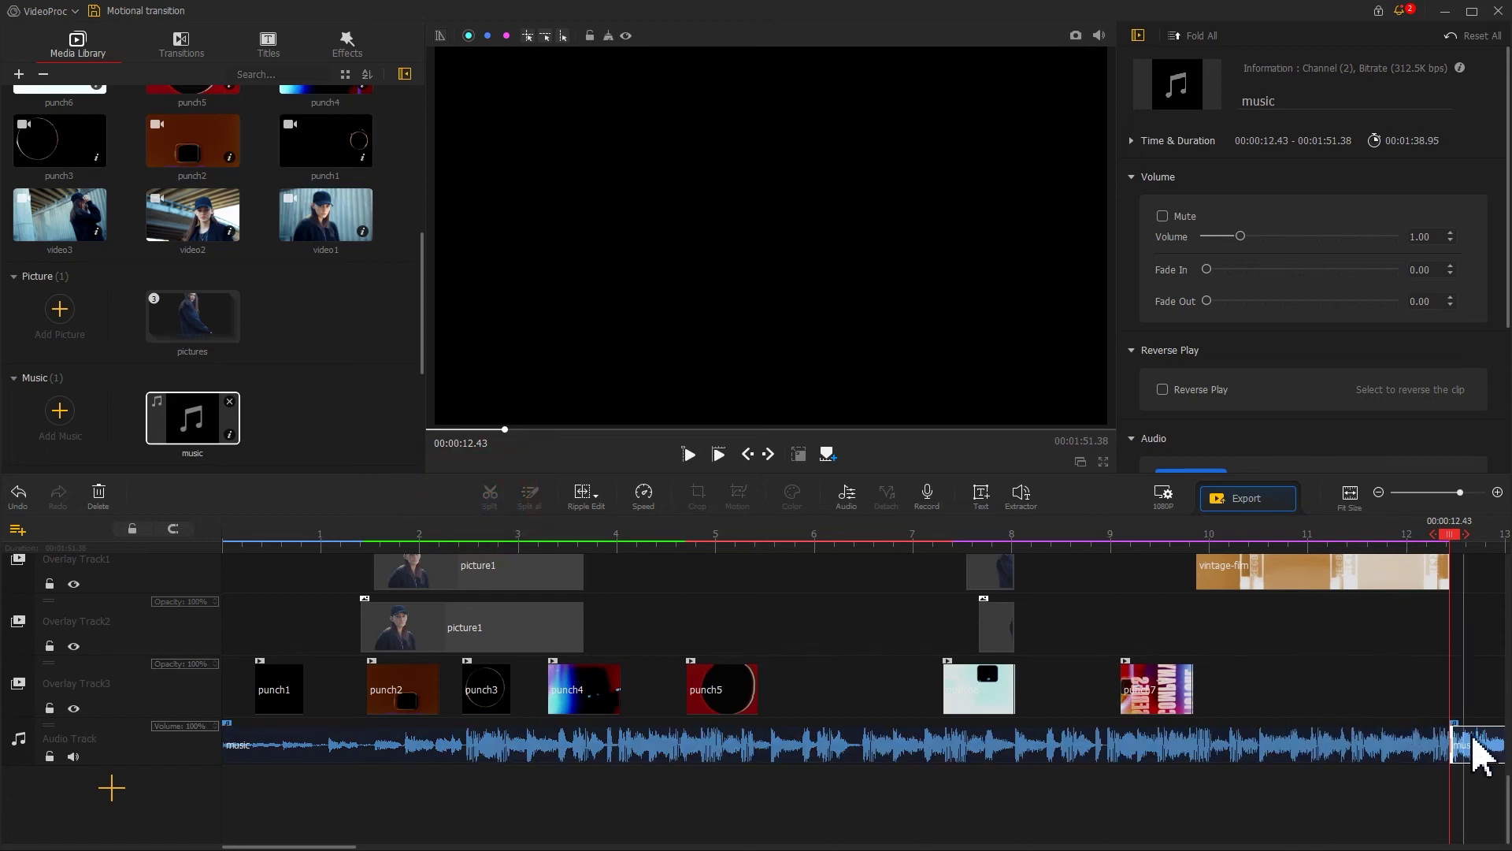
{"action": "key", "text": "Delete"}
{"action": "left_click", "coordinate": [1214, 748]}
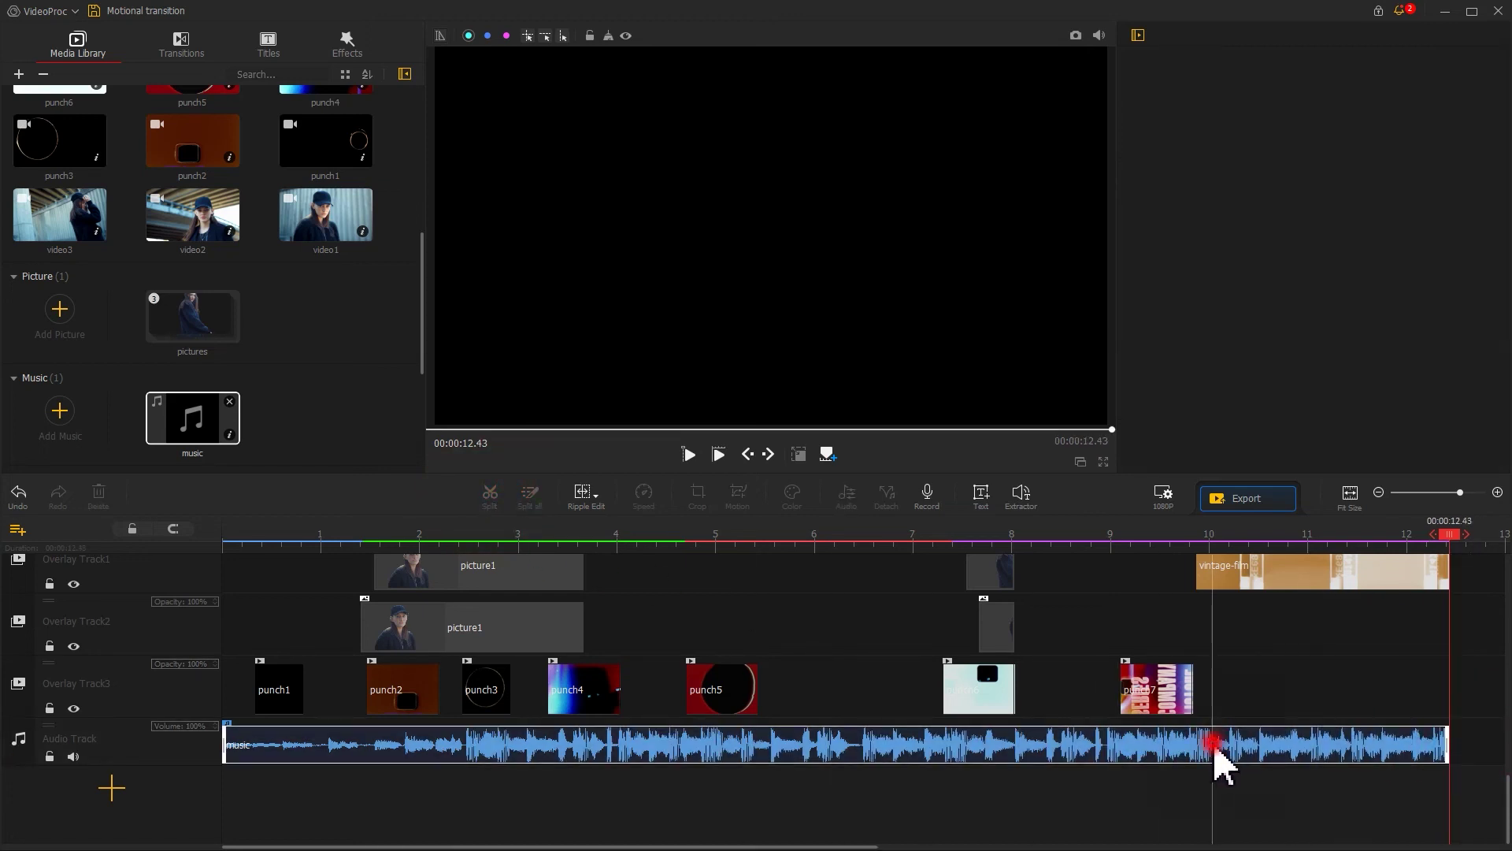